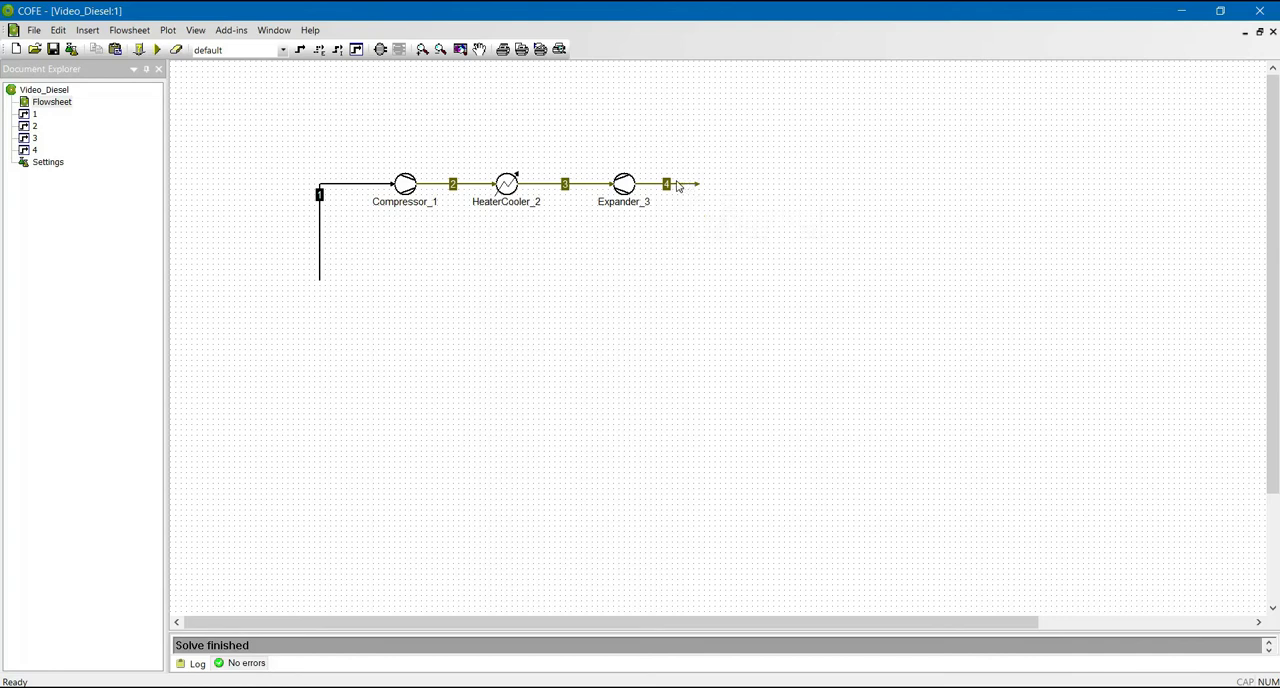
# - Insert a HeaterCooler unit operation on the flowsheet just beyond the end of stream 4
pyautogui.click(381, 50)
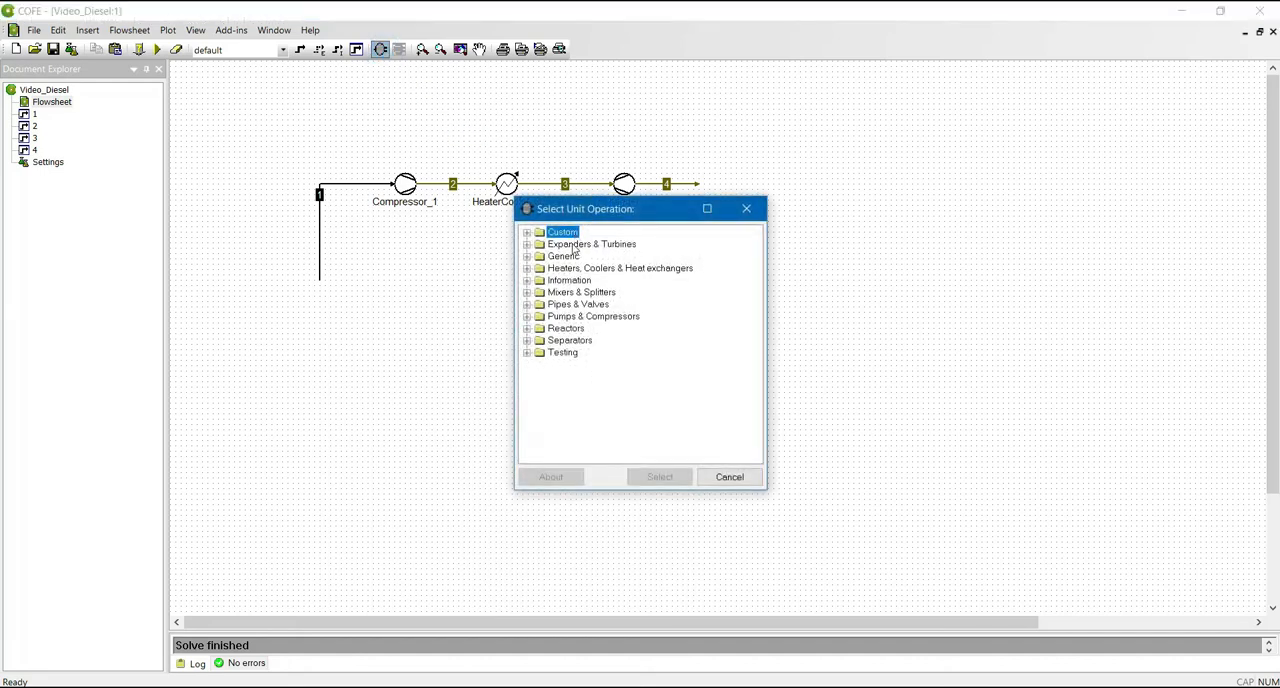
pyautogui.click(527, 268)
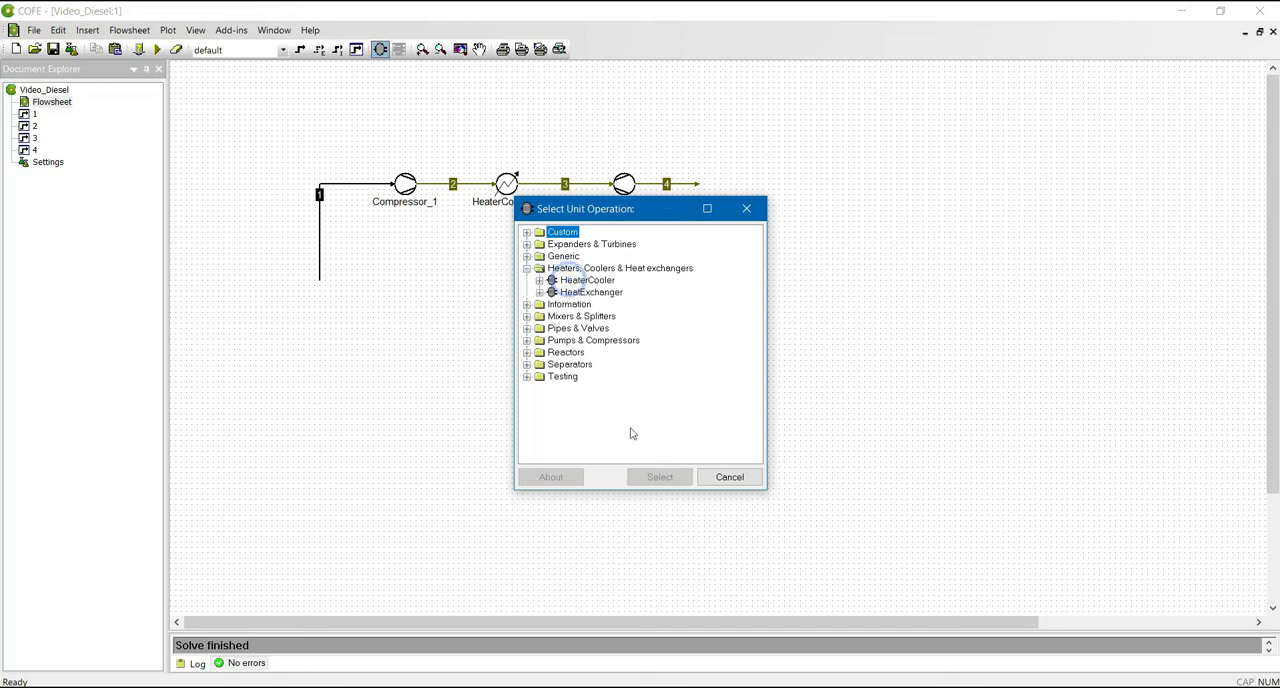
pyautogui.click(596, 281)
pyautogui.click(660, 477)
pyautogui.click(731, 190)
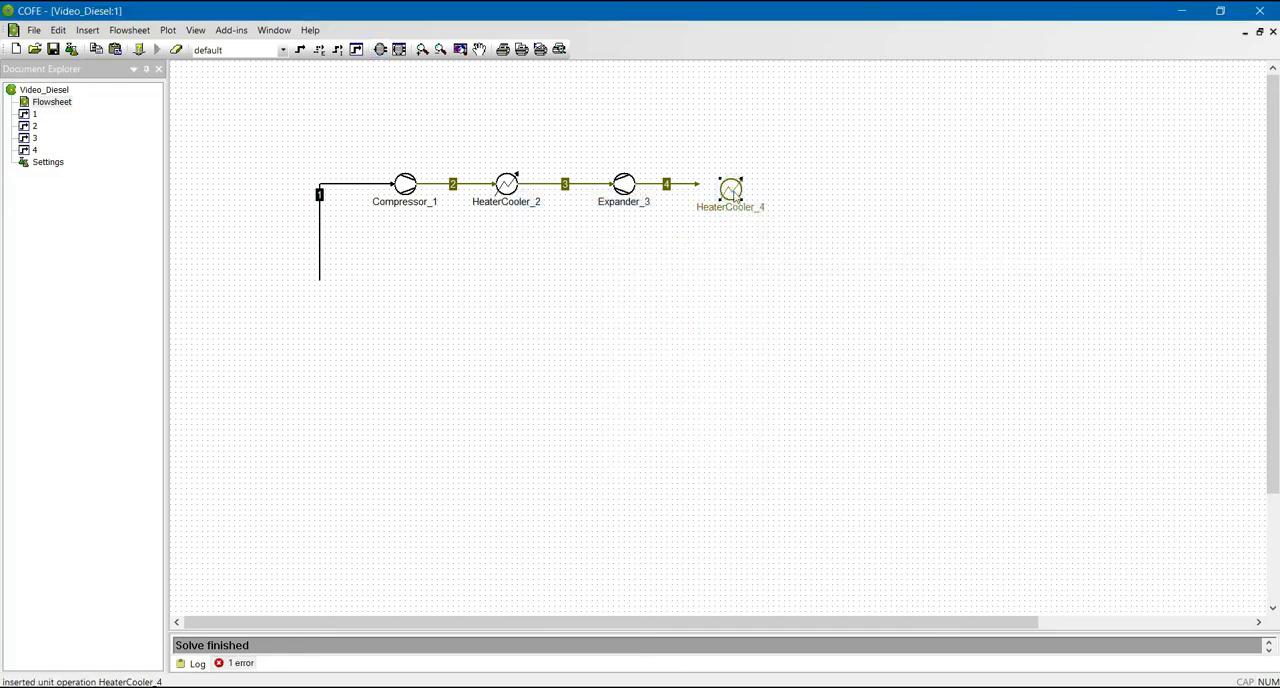
# - Change HeaterCooler_4's icon to the cooler symbol from Heaters & Coolers and align the unit with the end of stream 4
pyautogui.rightClick(735, 193)
pyautogui.moveTo(860, 381)
pyautogui.click(982, 382)
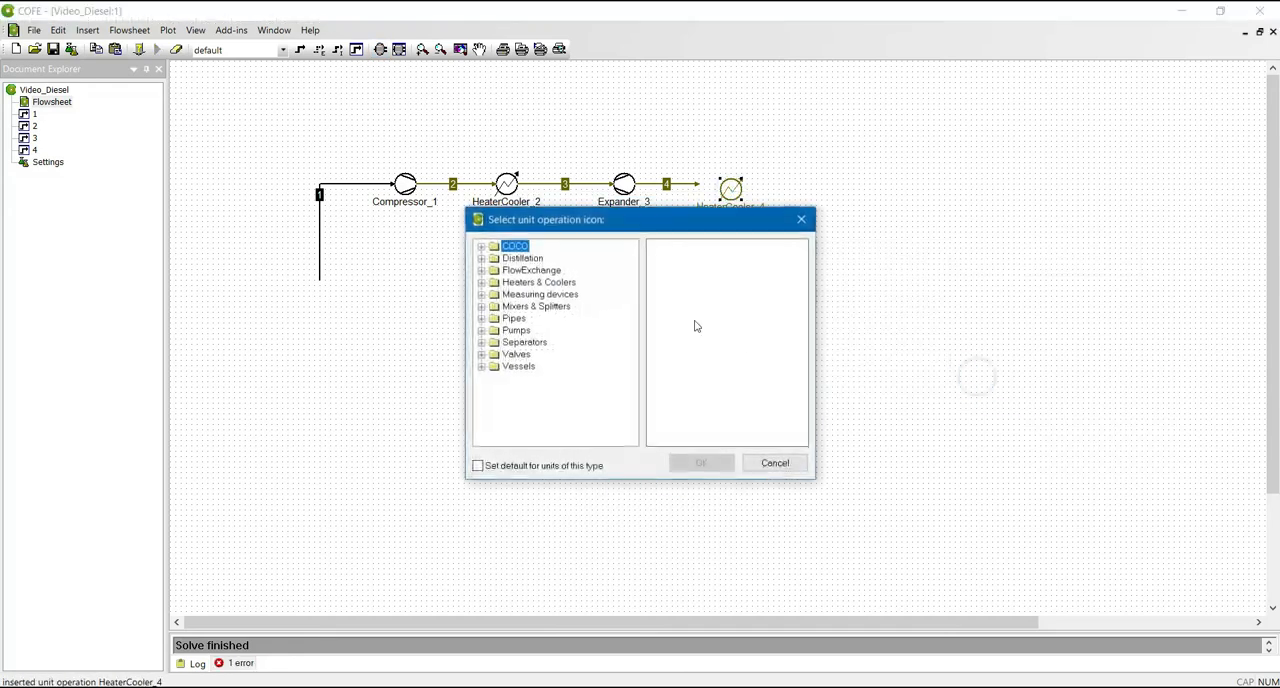
pyautogui.click(481, 282)
pyautogui.click(528, 282)
pyautogui.click(704, 462)
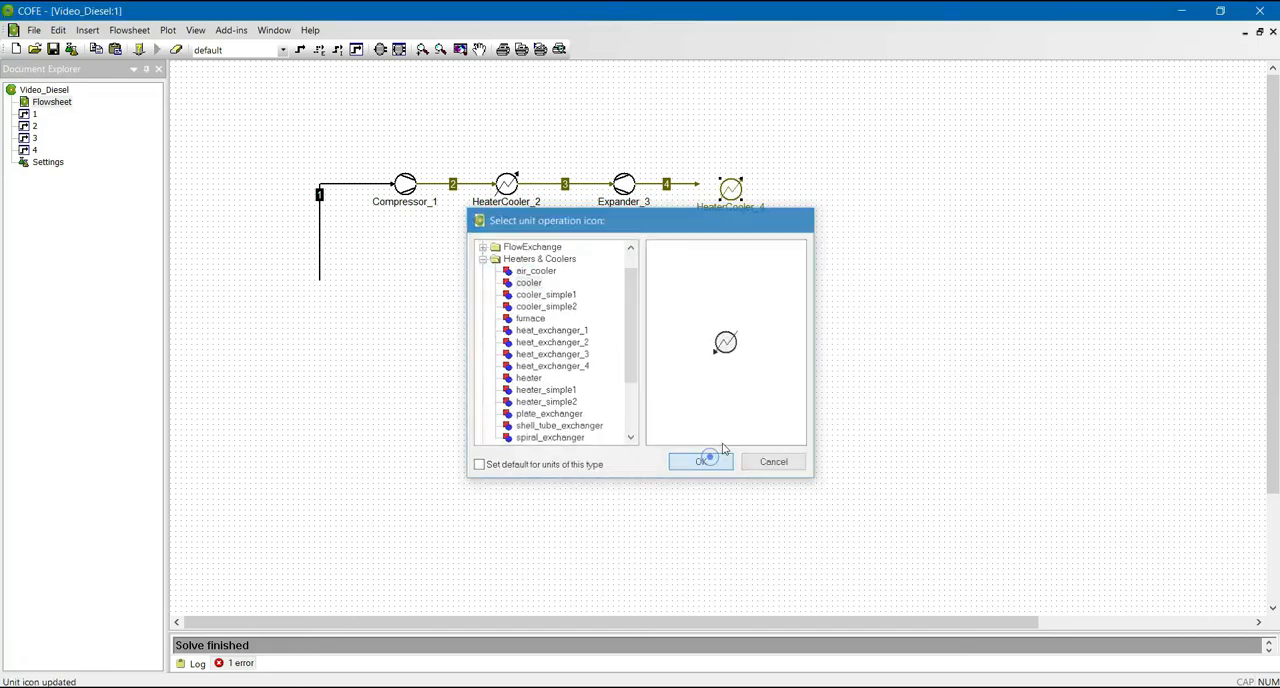
pyautogui.moveTo(740, 197); pyautogui.dragTo(714, 185)
pyautogui.click(803, 234)
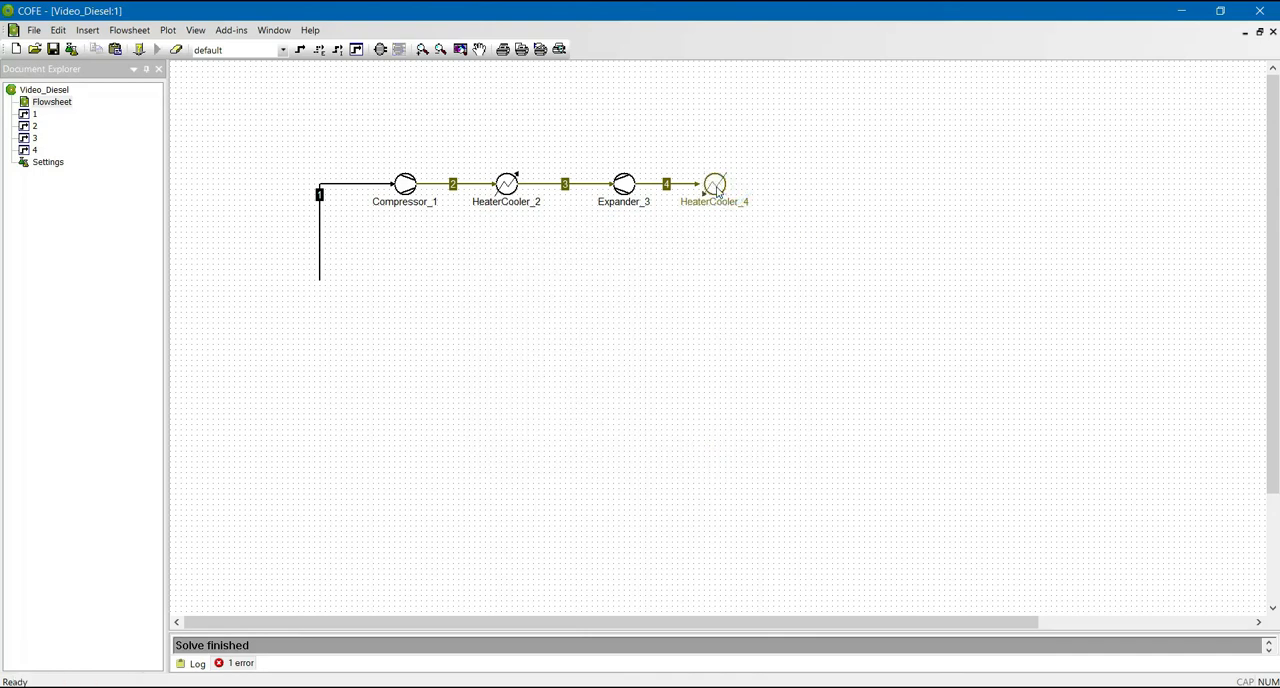
# - Specify HeaterCooler_4 by outlet temperature instead of heat duty and set that temperature to 340 K
pyautogui.doubleClick(717, 189)
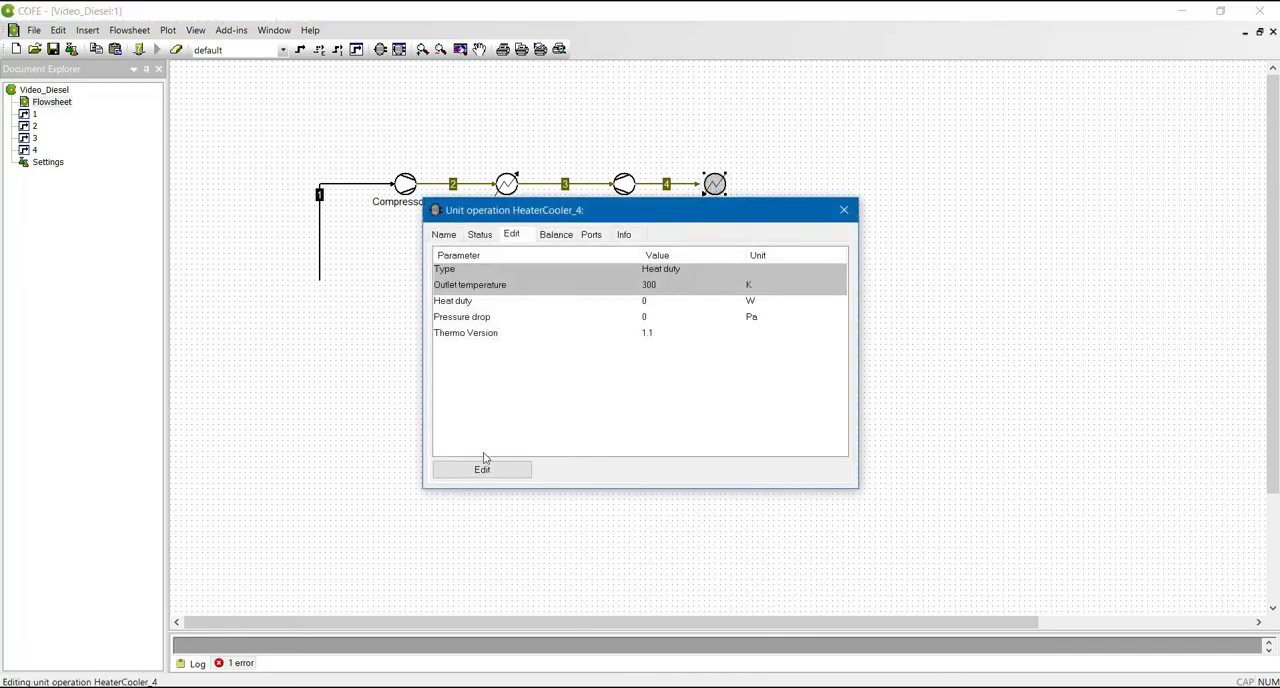
pyautogui.click(483, 471)
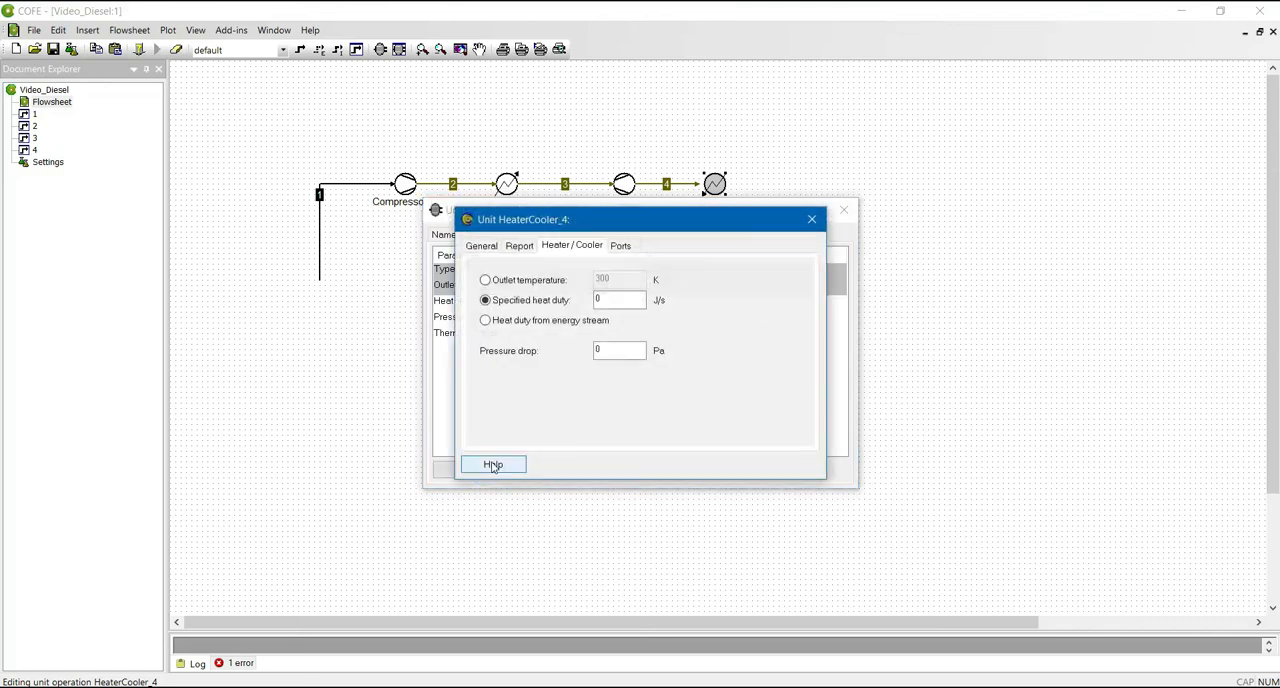
pyautogui.click(545, 284)
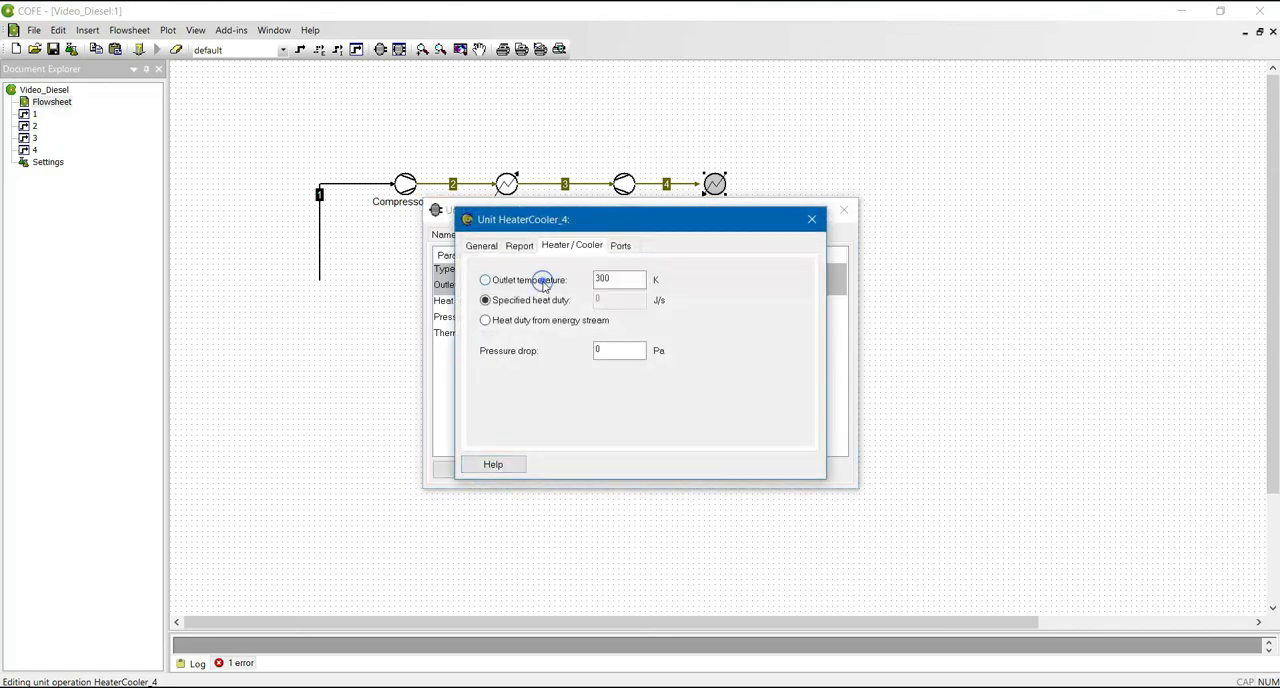
pyautogui.click(616, 279)
pyautogui.doubleClick(616, 279)
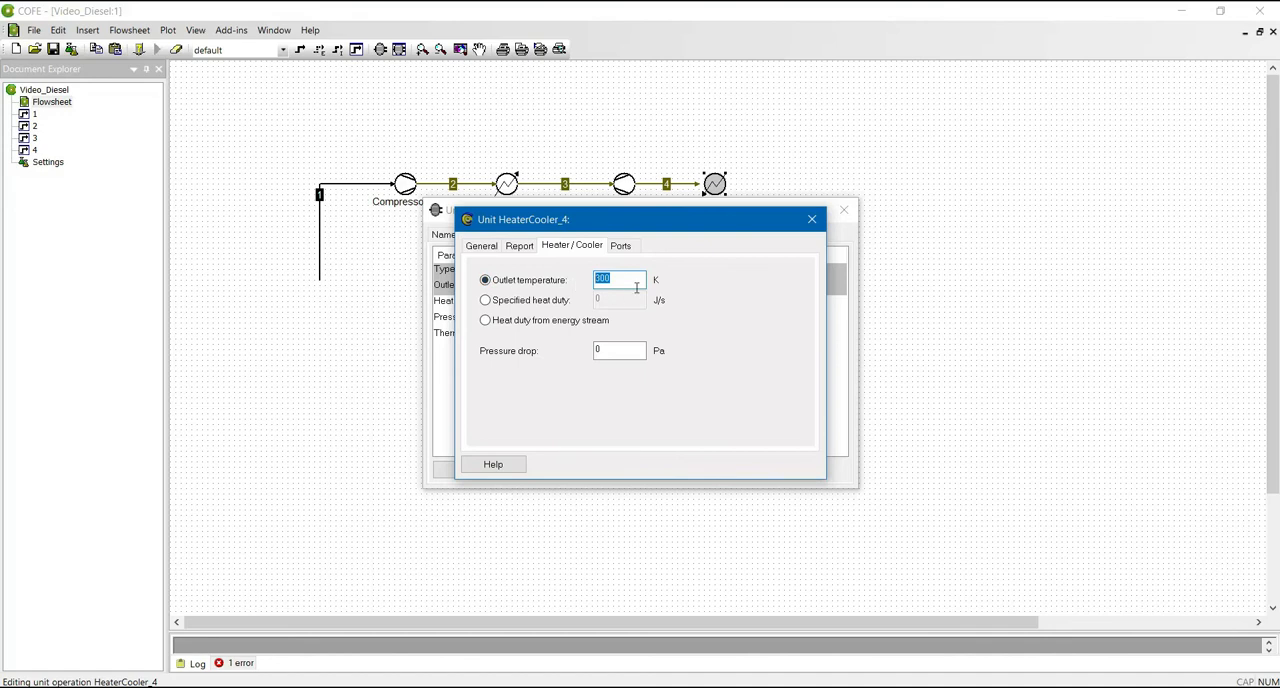
pyautogui.doubleClick(601, 354)
# - Switch to the PowerPoint slide show and look back through the diesel cycle calculations for the state pressures
pyautogui.hotkey('alt', 'Tab')
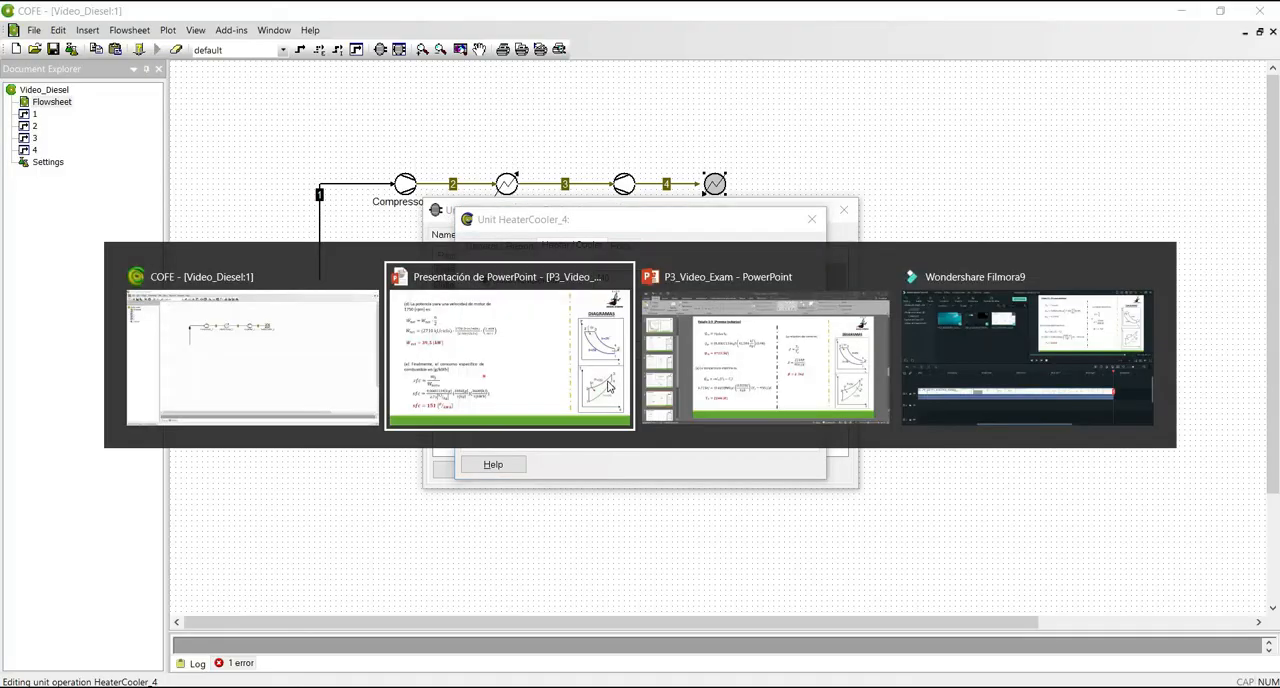
pyautogui.press('Left')
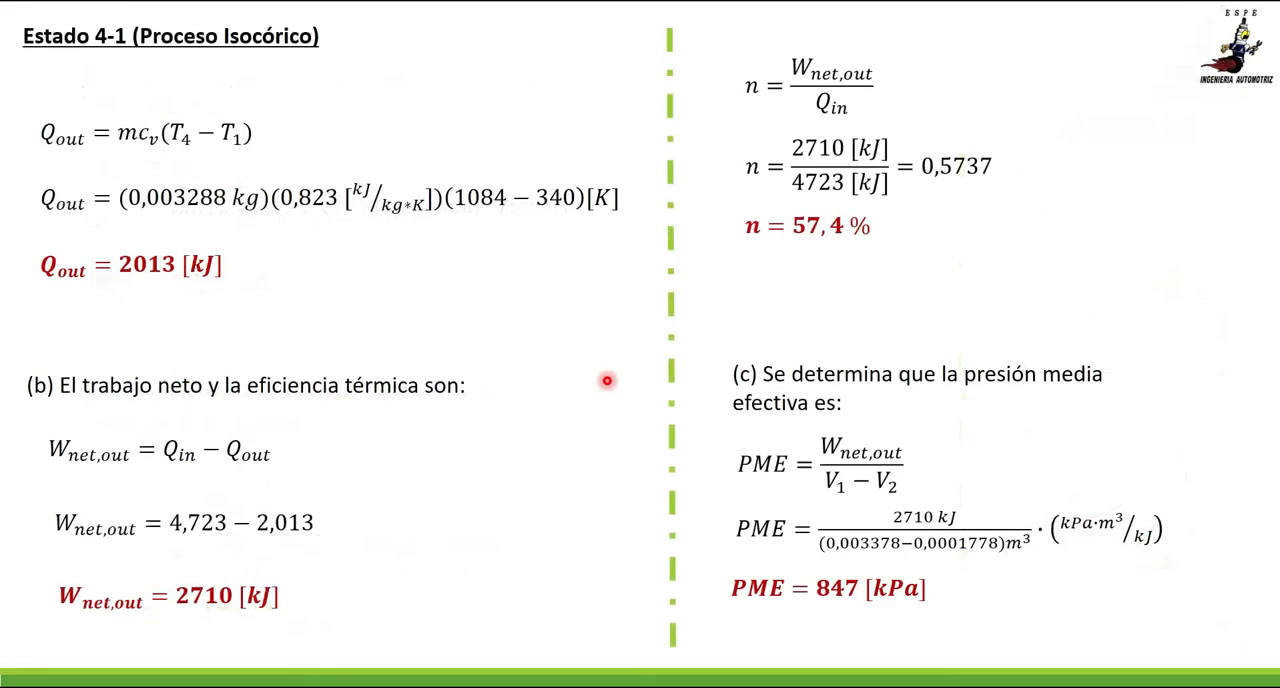
pyautogui.press('Left')
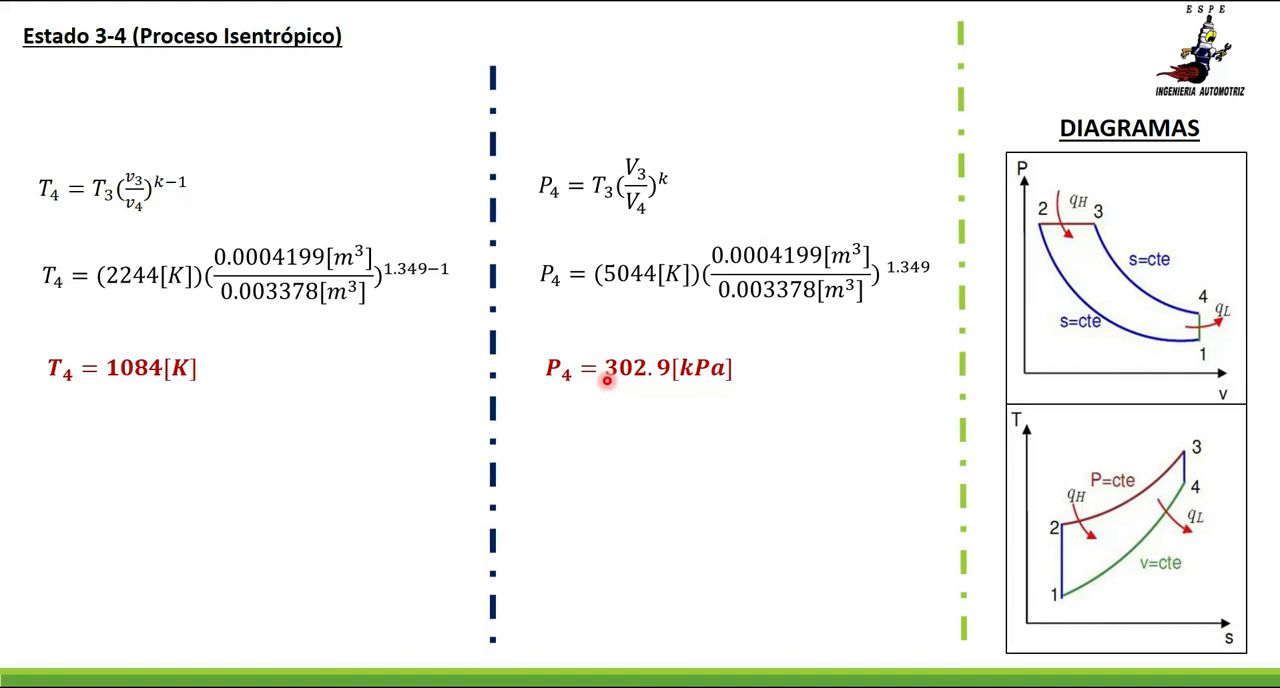
pyautogui.press('Left')
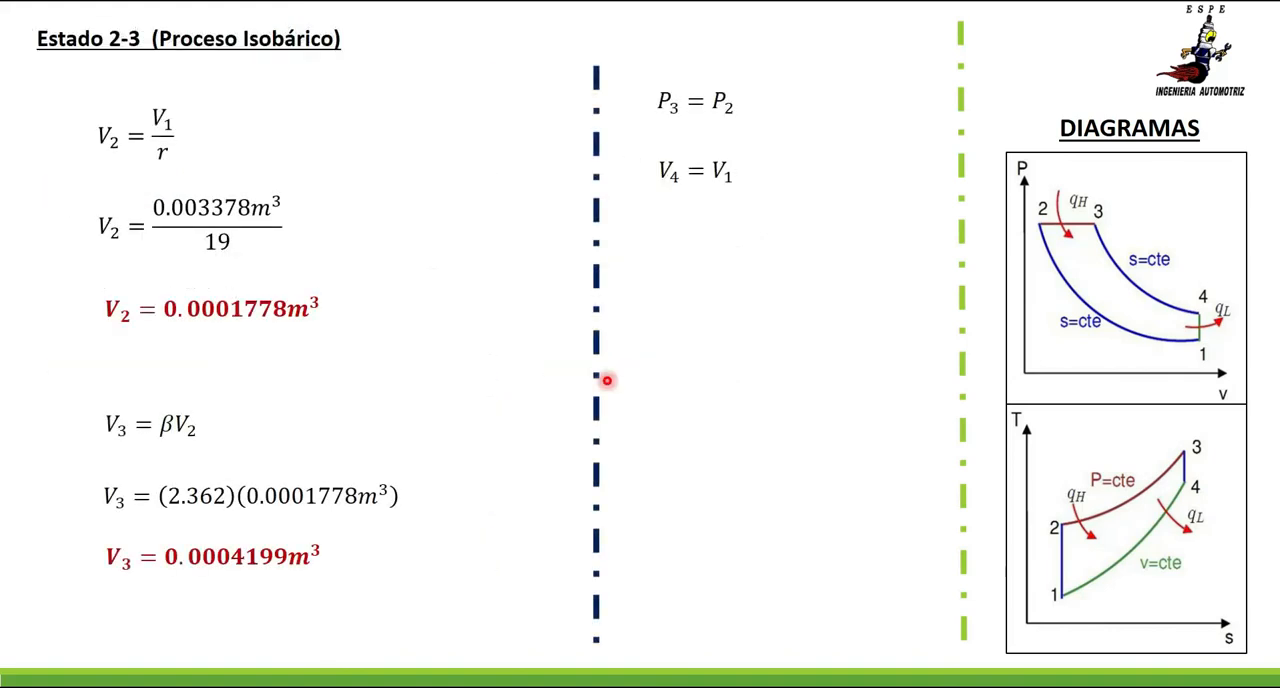
pyautogui.press('Left')
pyautogui.press('Left')
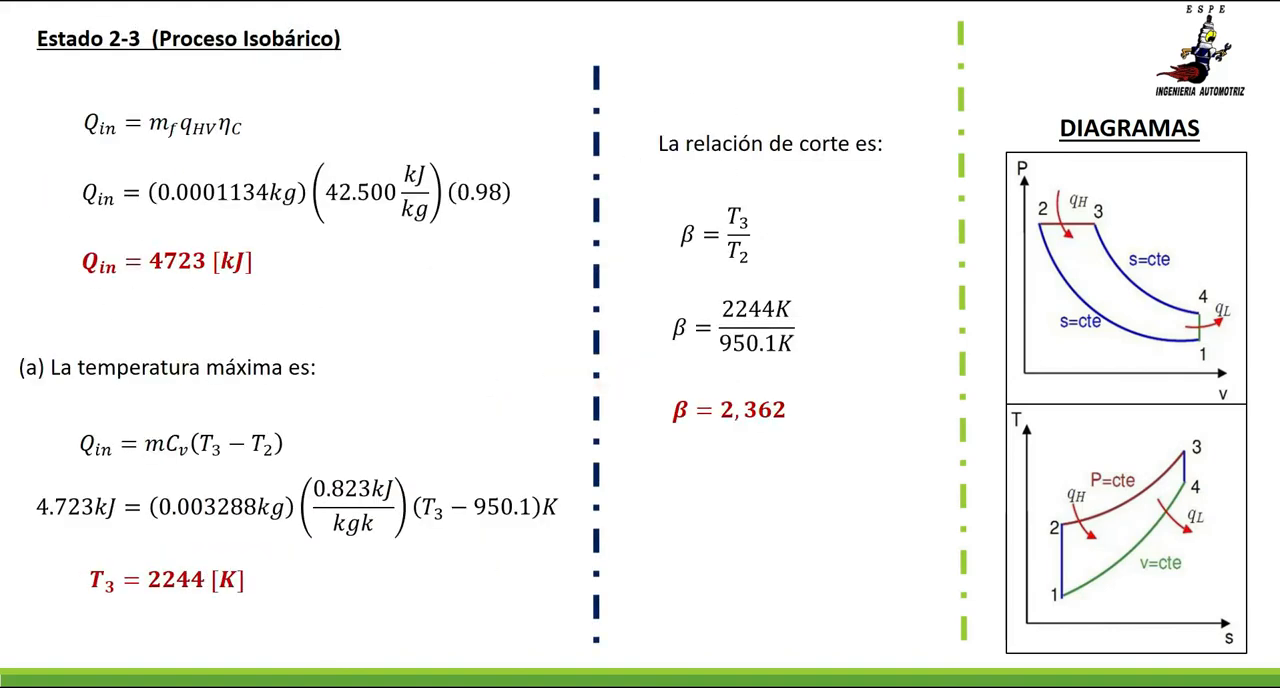
pyautogui.press('Left')
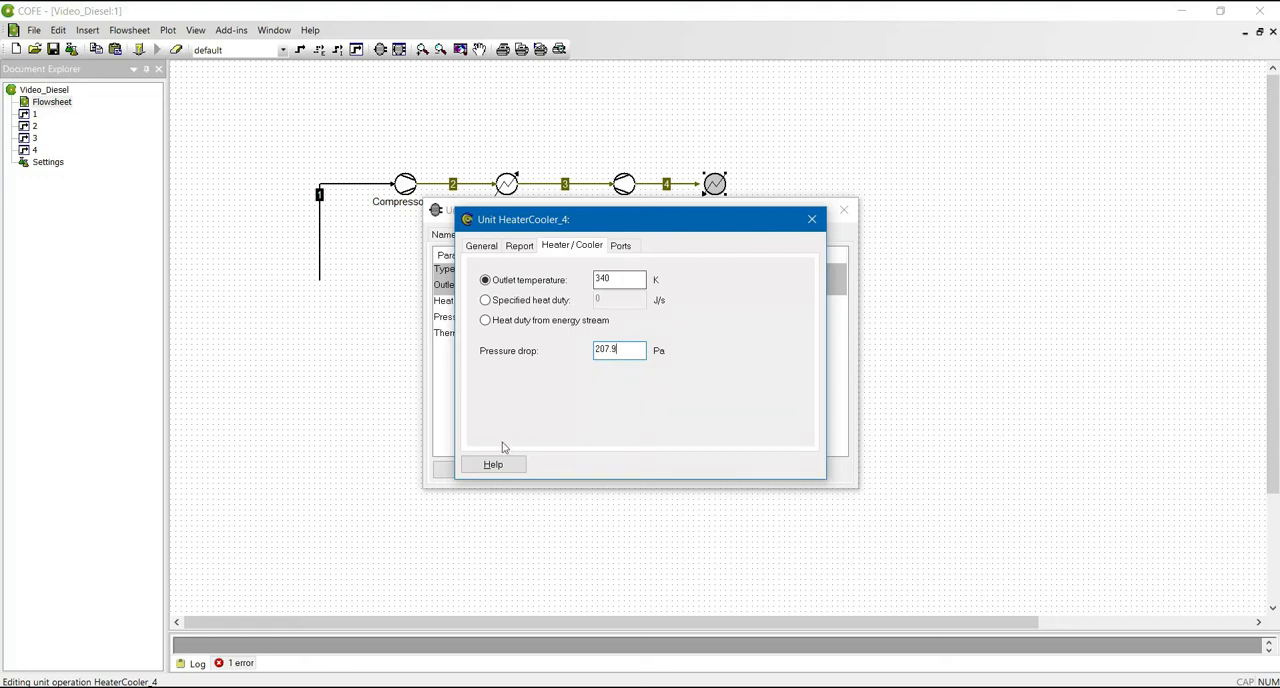
# - Set HeaterCooler_4's pressure drop to 207.9 kPa, changing its unit from Pa, and close the unit's settings
pyautogui.click(812, 219)
pyautogui.click(758, 317)
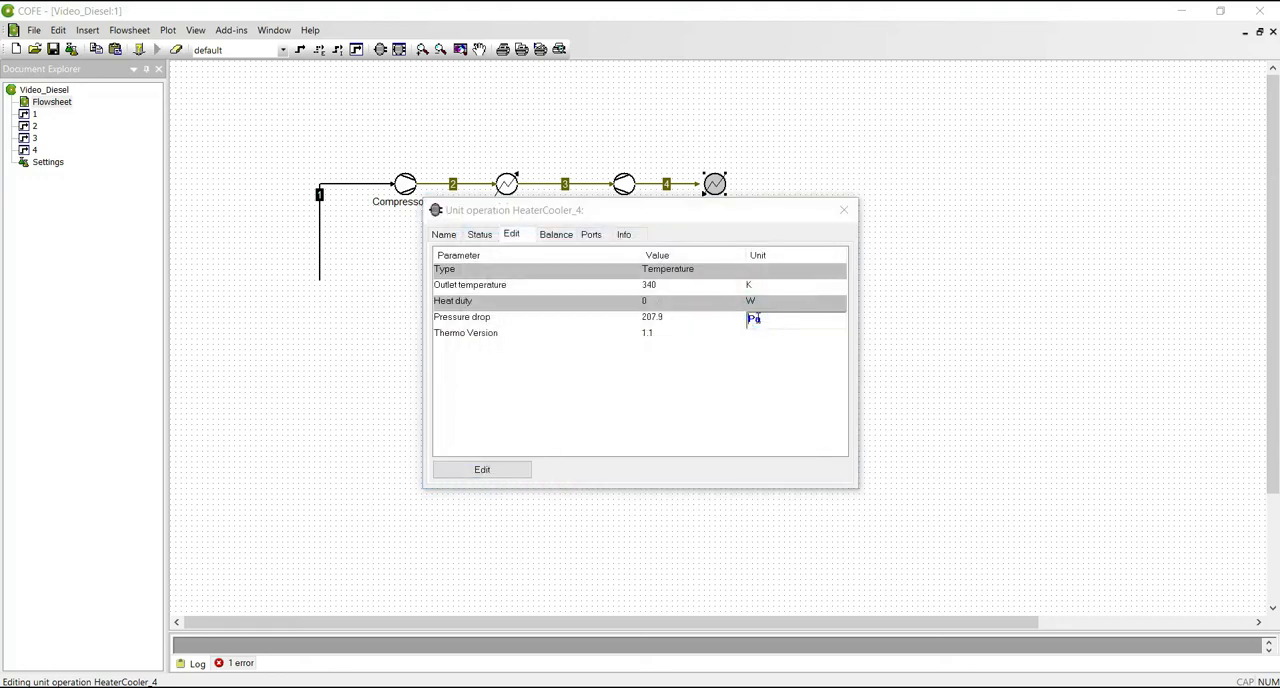
pyautogui.click(833, 413)
pyautogui.click(662, 317)
pyautogui.click(662, 317)
pyautogui.moveTo(676, 318); pyautogui.dragTo(614, 328)
pyautogui.write('207')
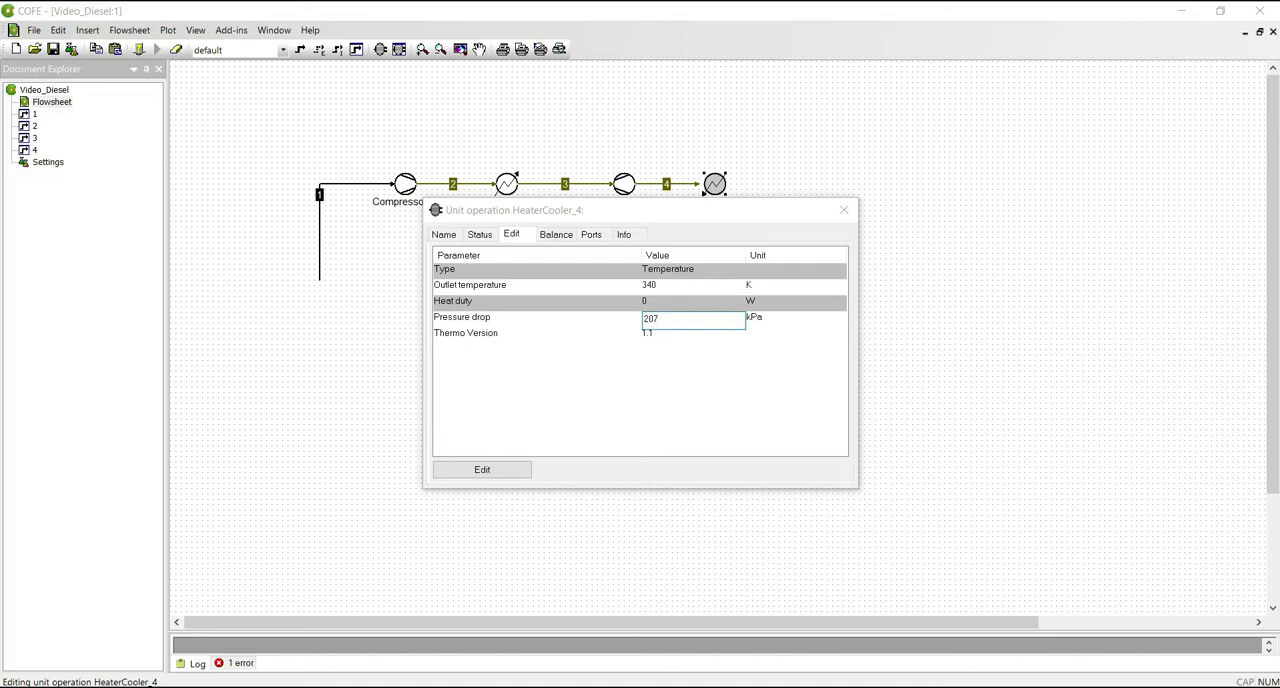
pyautogui.write('.9')
pyautogui.press('Return')
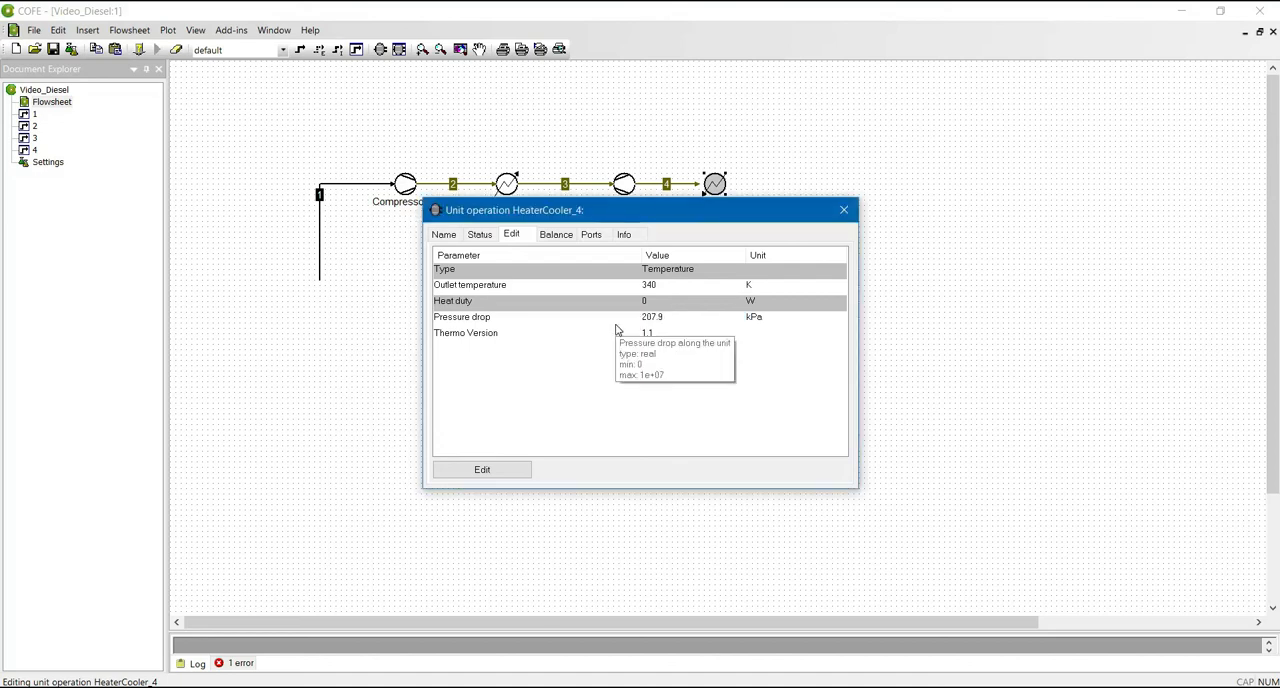
pyautogui.click(844, 210)
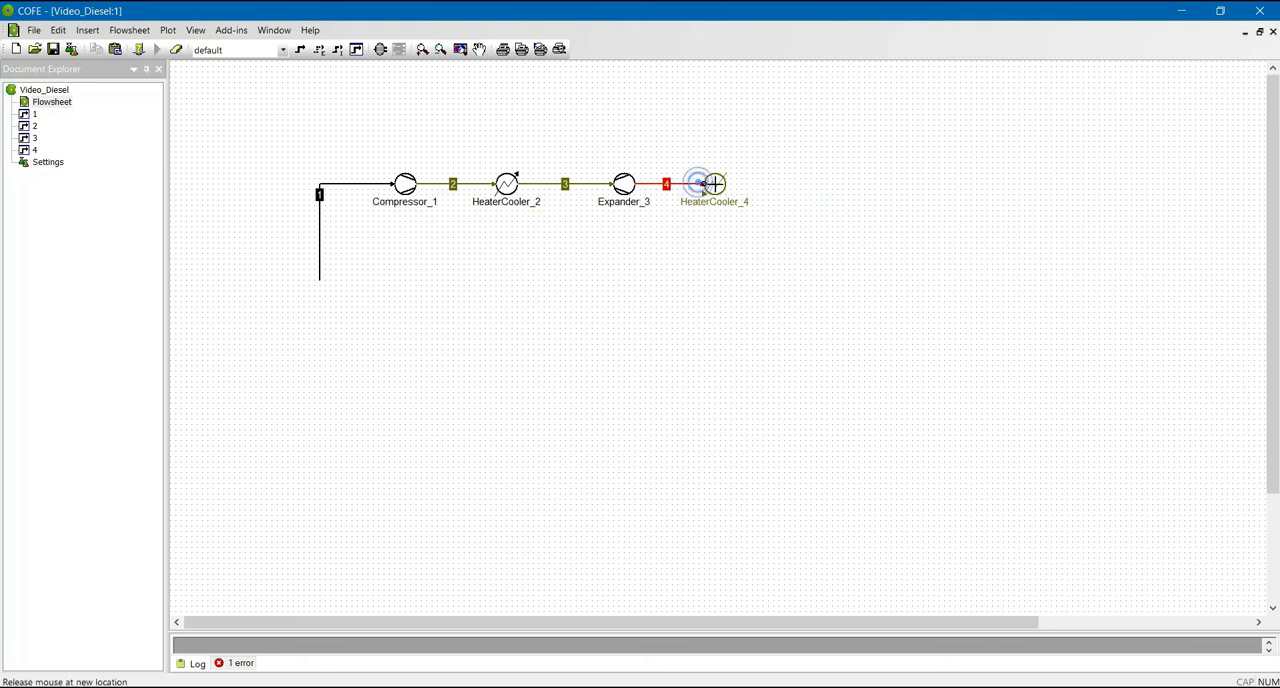
# - Draw an outlet stream from HeaterCooler_4 running straight down to a free end below the unit
pyautogui.click(380, 49)
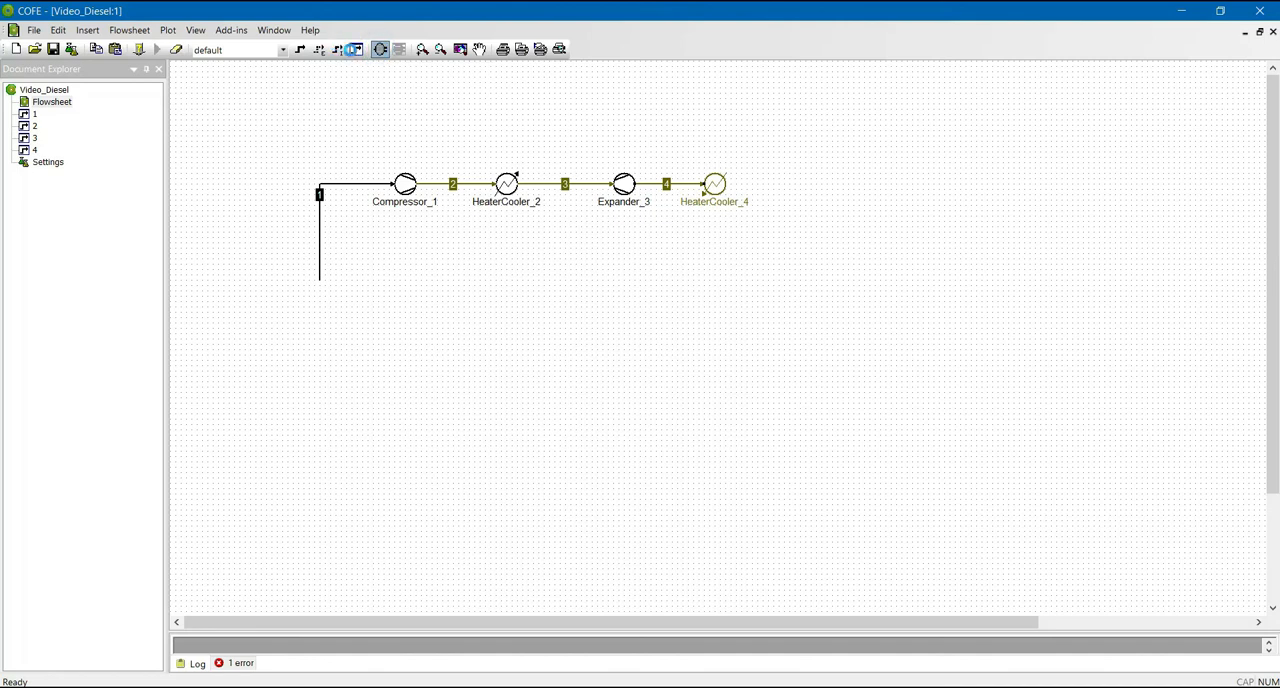
pyautogui.press('Escape')
pyautogui.click(299, 49)
pyautogui.click(716, 186)
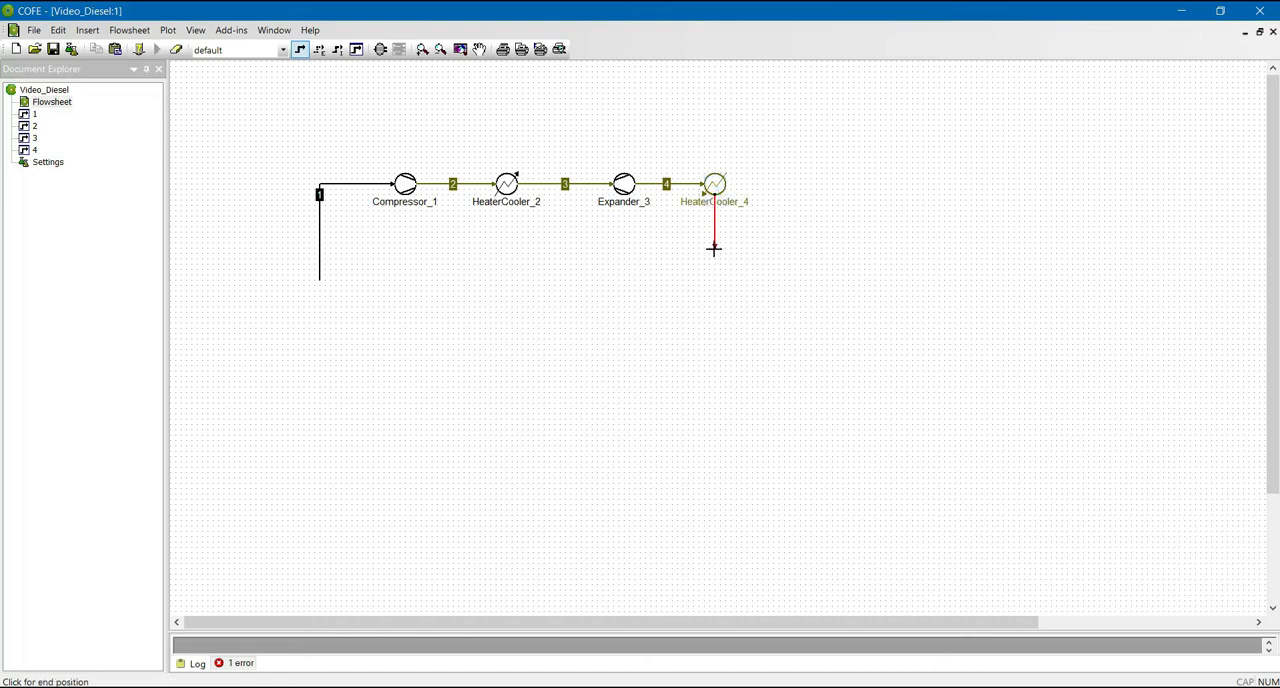
pyautogui.click(713, 249)
# - Solve the flowsheet, check the pressure and temperature of stream 5, and return to the flowsheet
pyautogui.click(155, 49)
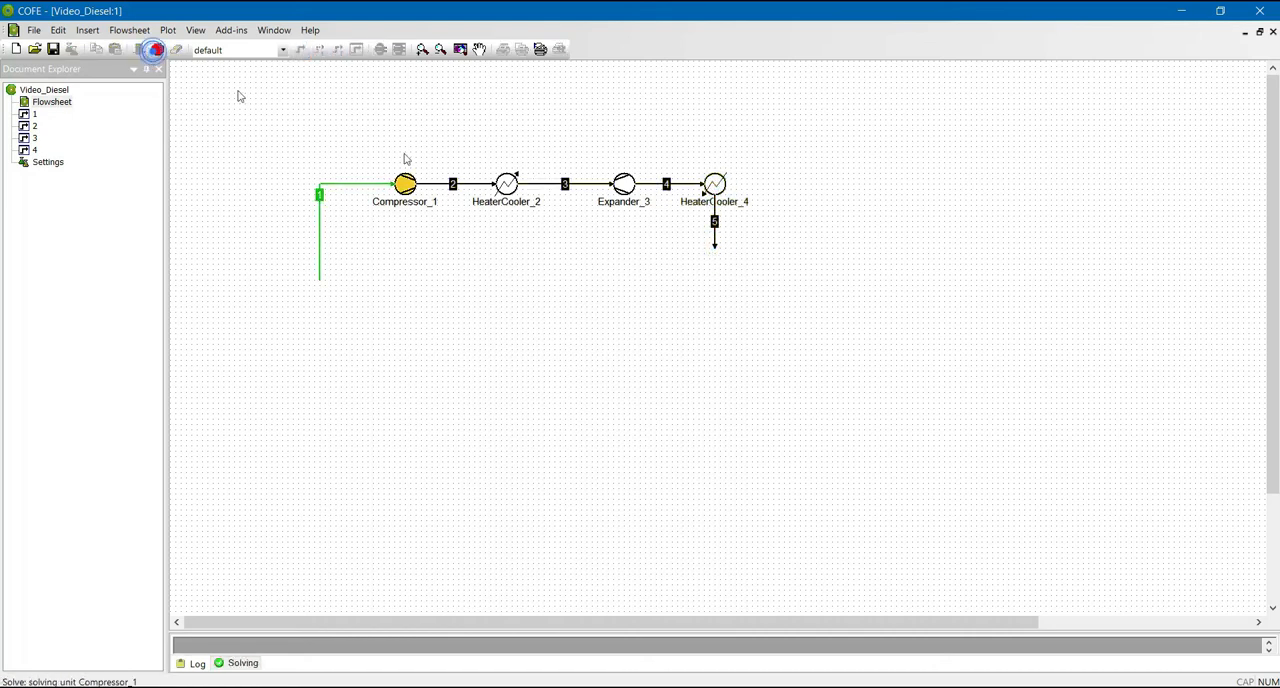
pyautogui.doubleClick(716, 247)
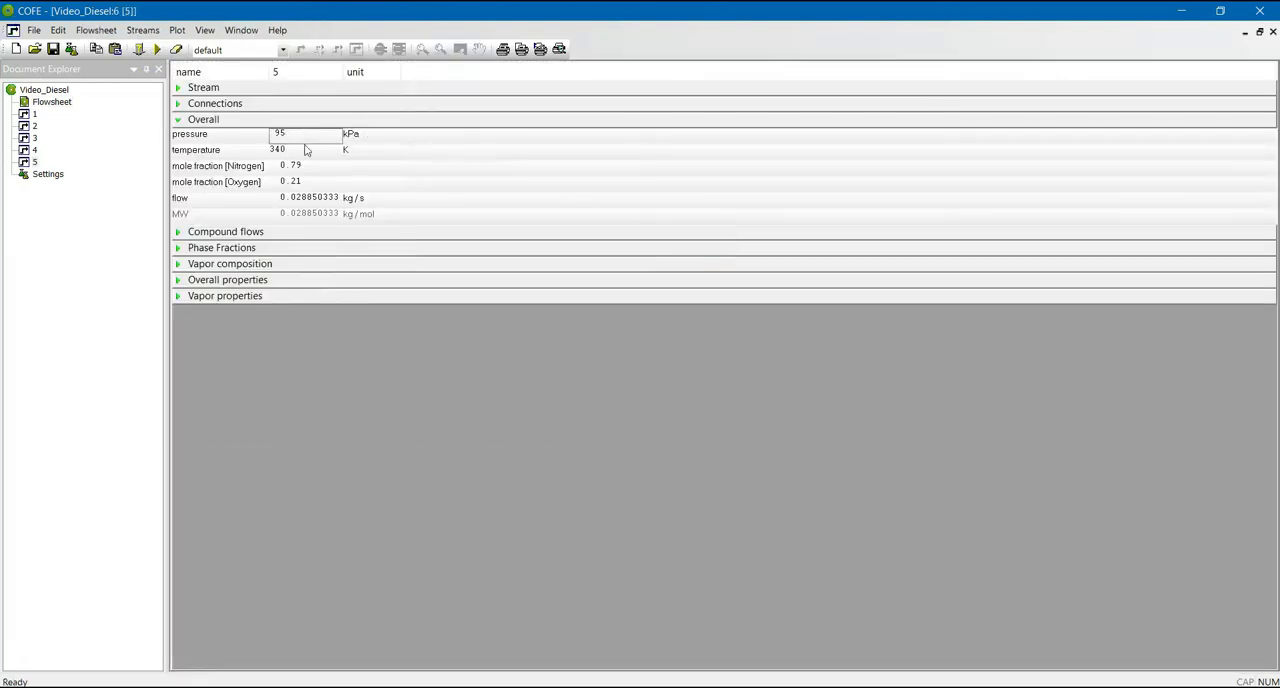
pyautogui.doubleClick(70, 102)
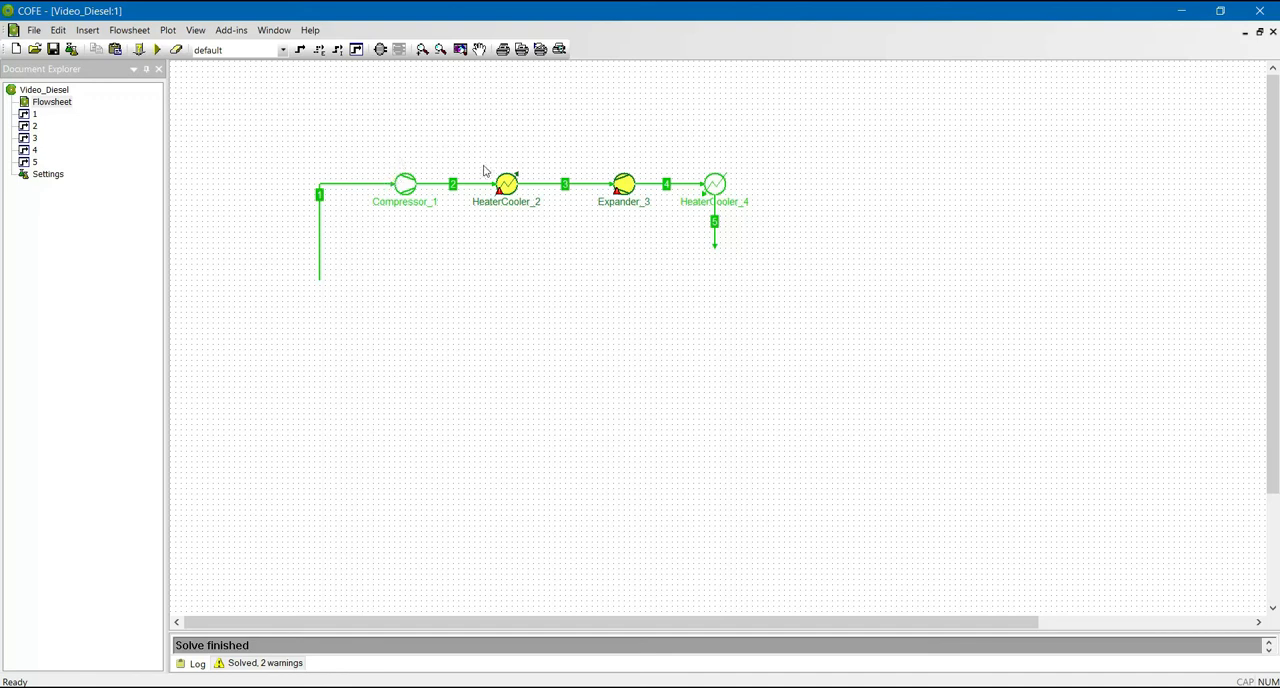
# - Add an output virtual information port coupled to Heat duty on HeaterCooler_2 and close its settings
pyautogui.click(508, 187)
pyautogui.click(506, 265)
pyautogui.rightClick(507, 187)
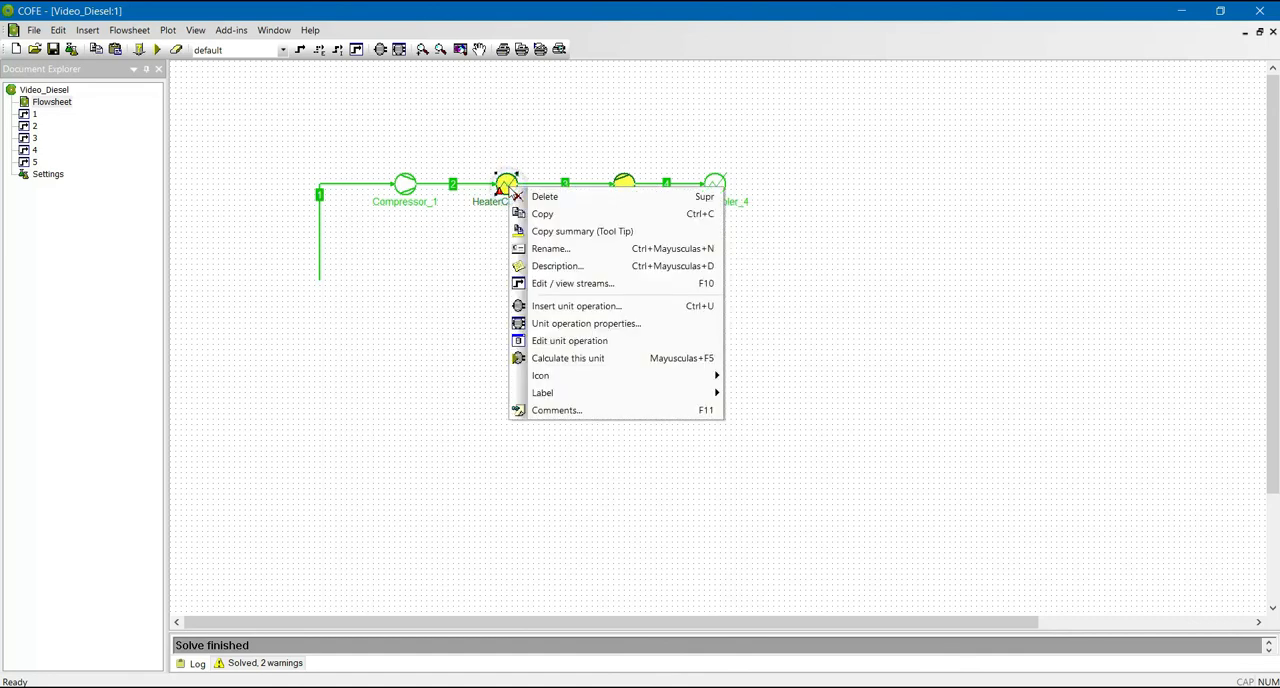
pyautogui.doubleClick(507, 187)
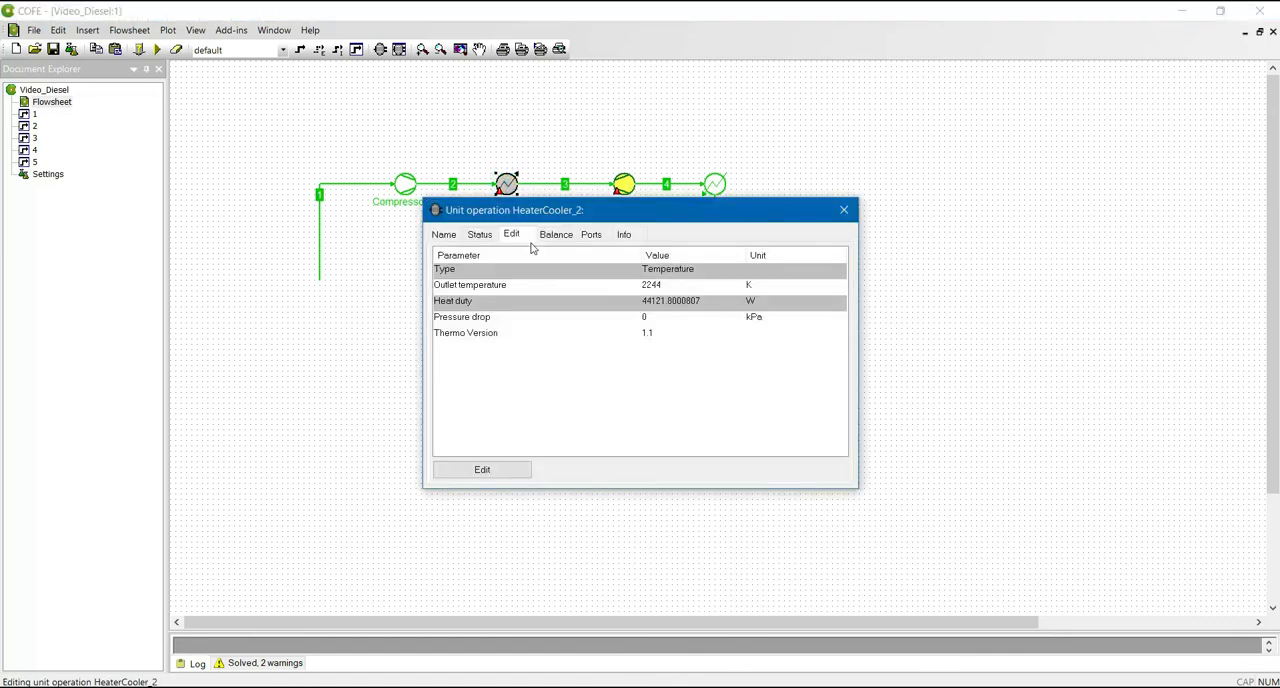
pyautogui.click(592, 237)
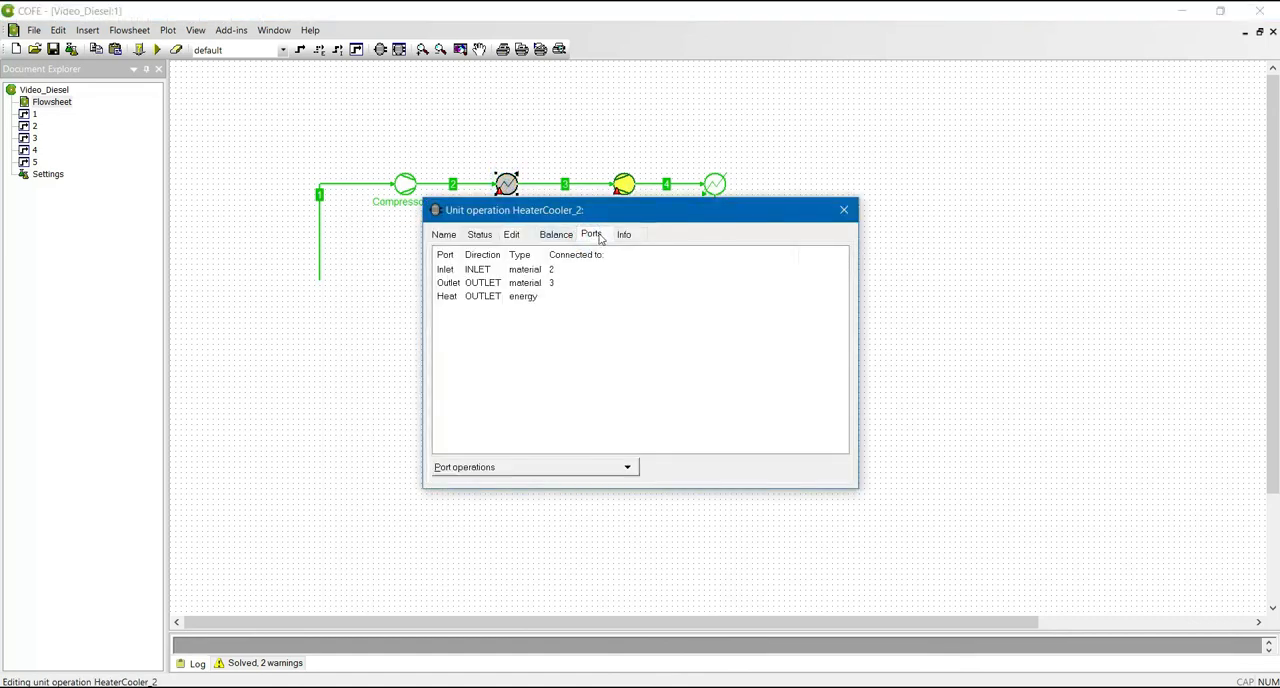
pyautogui.click(471, 466)
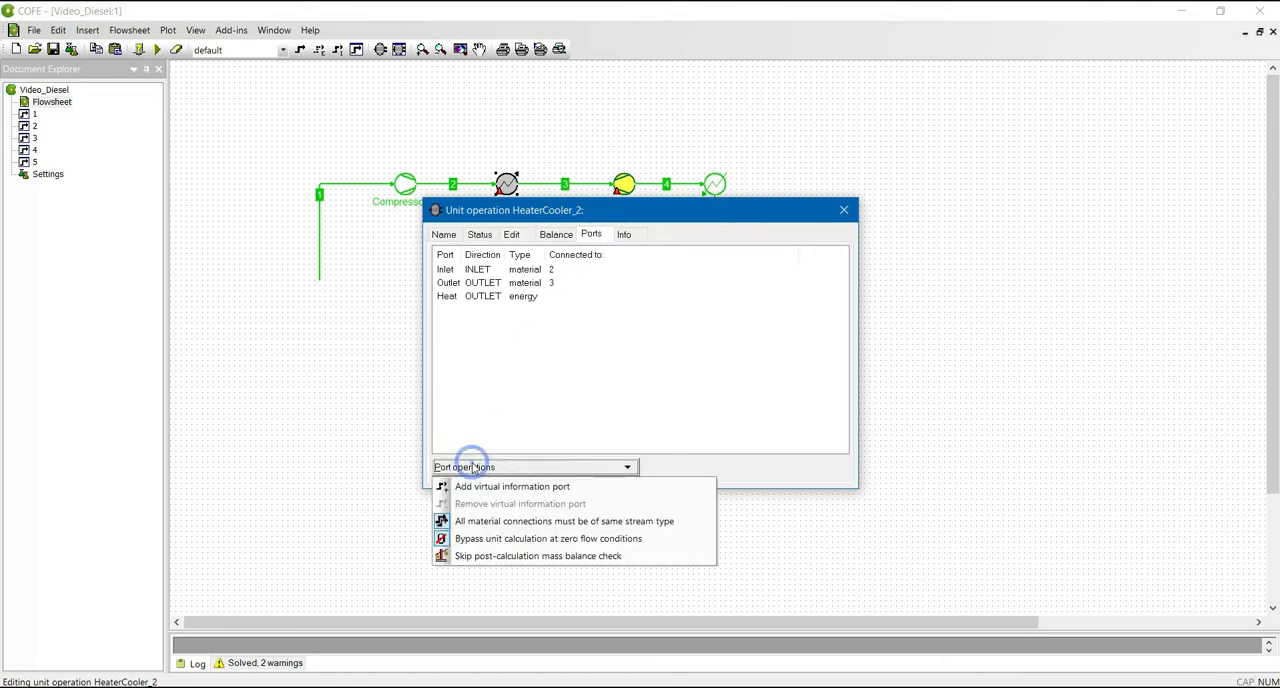
pyautogui.click(535, 490)
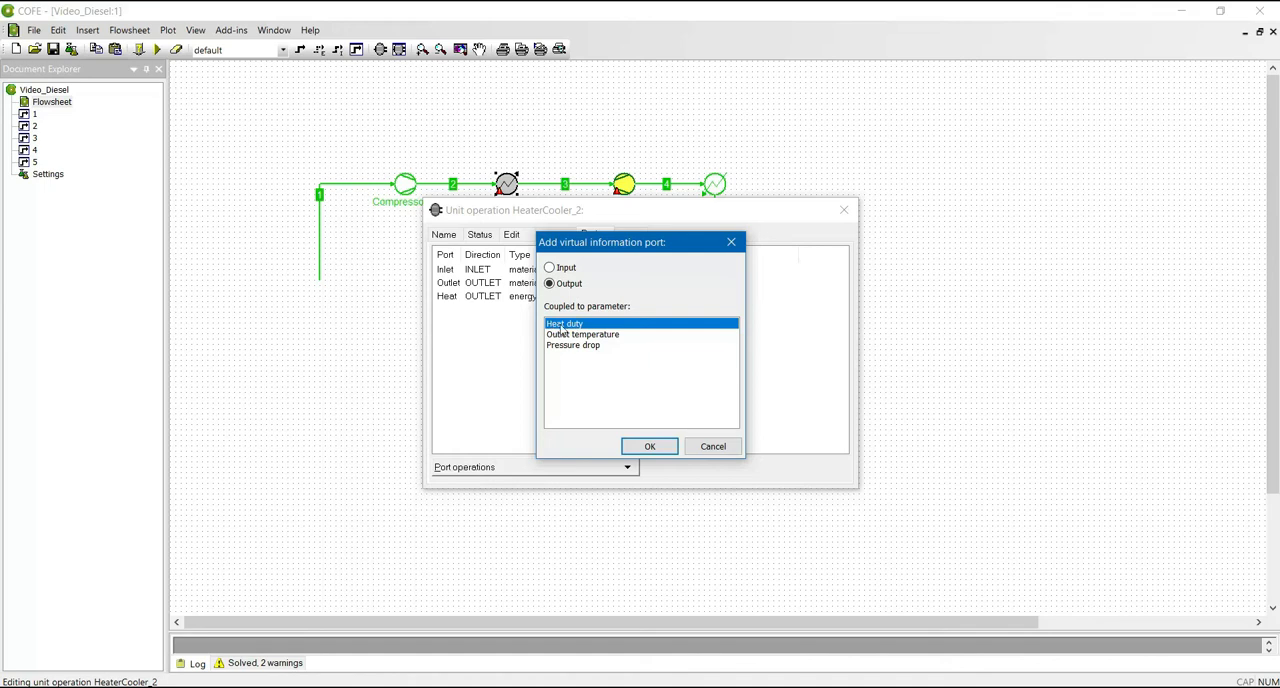
pyautogui.click(639, 444)
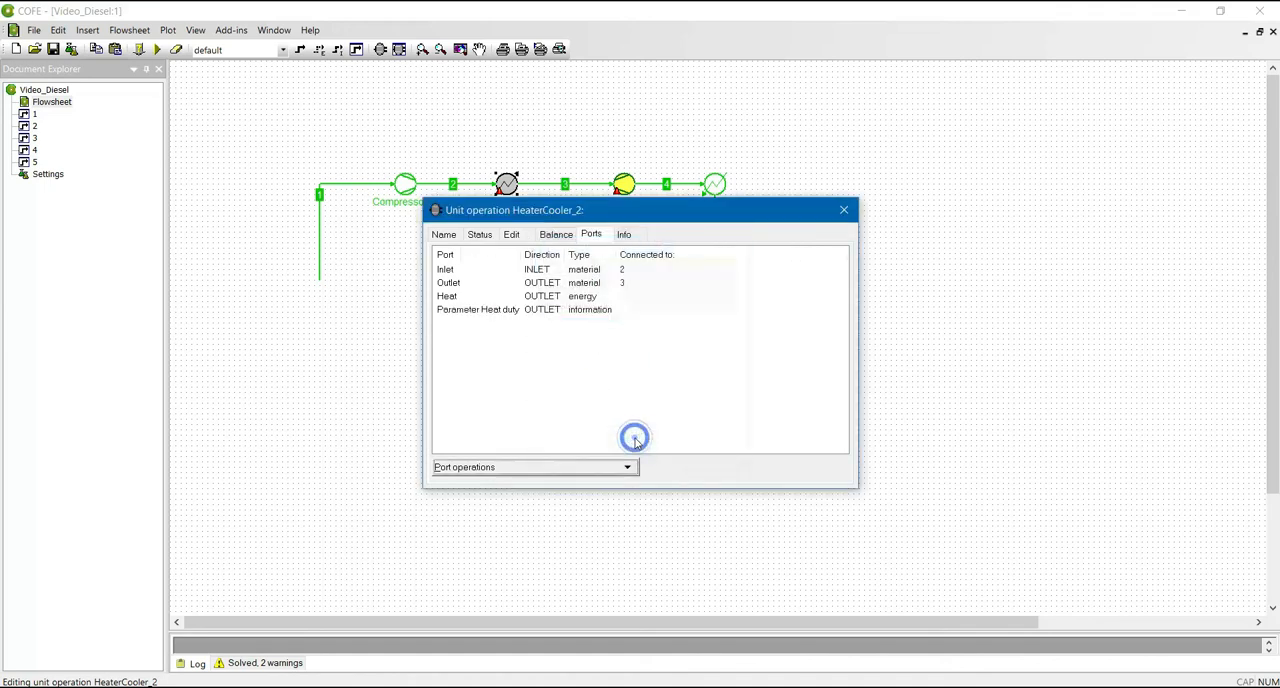
pyautogui.click(843, 210)
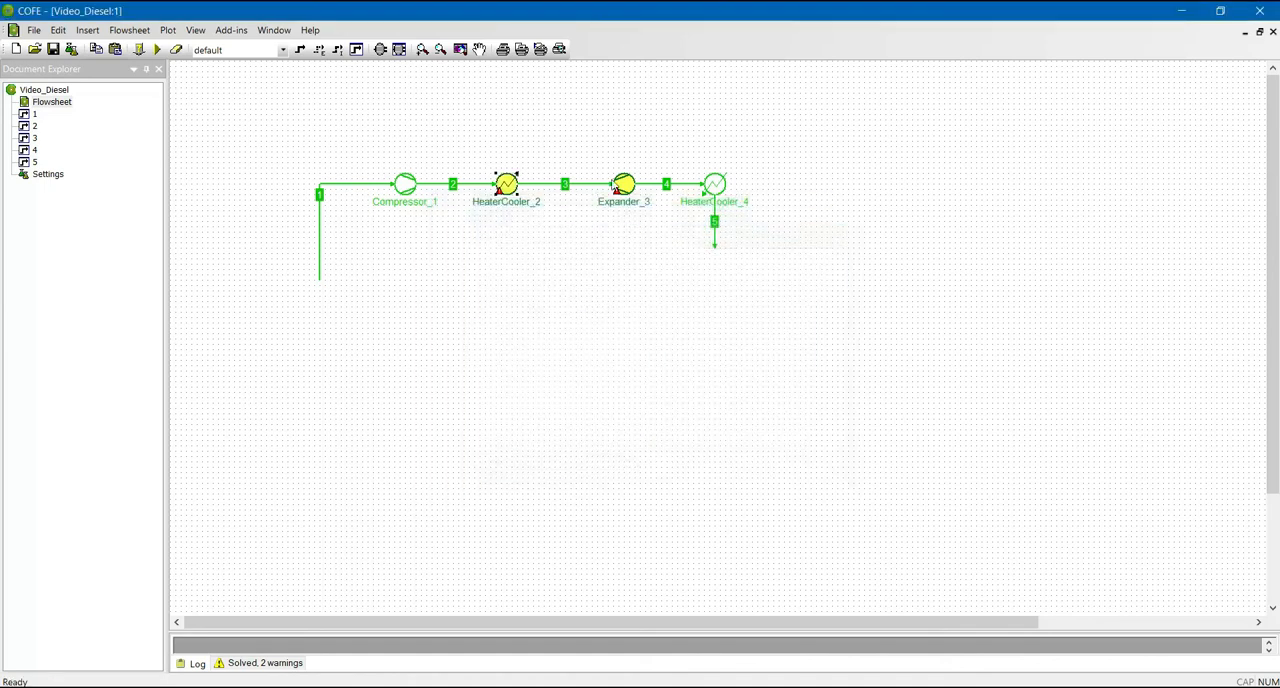
# - Add an output virtual information port coupled to Heat duty on HeaterCooler_4 and close its settings
pyautogui.moveTo(725, 192)
pyautogui.click(711, 187)
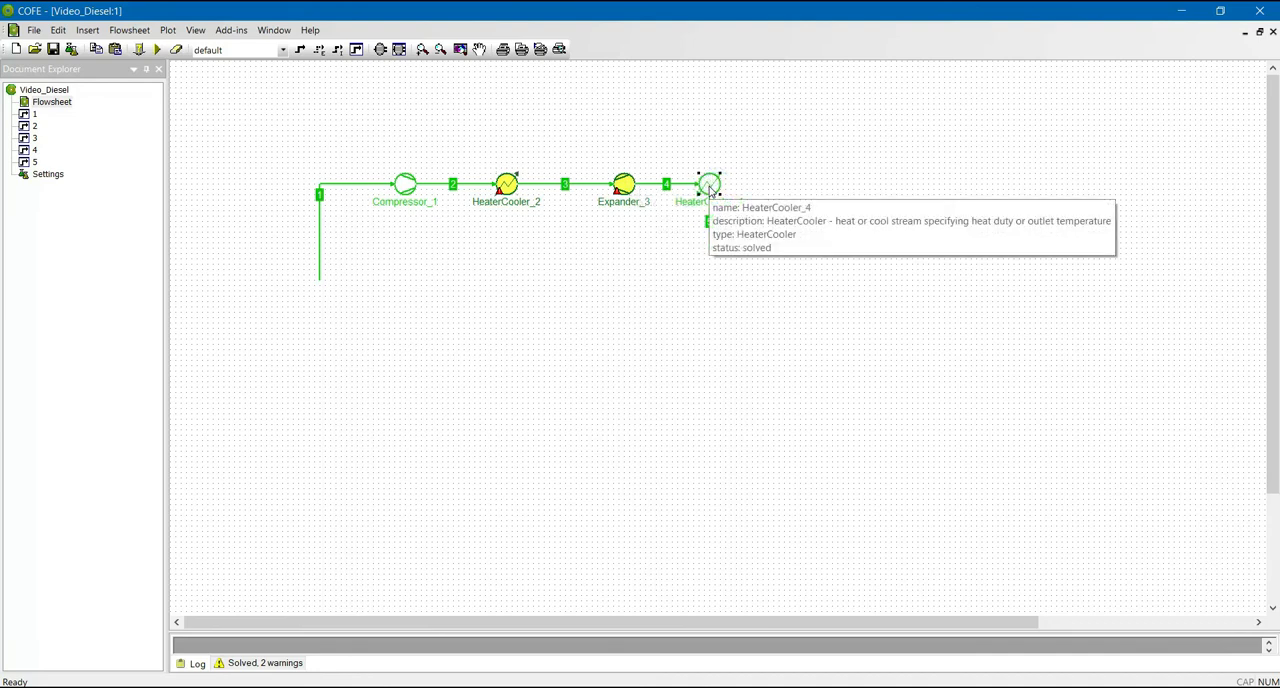
pyautogui.doubleClick(709, 187)
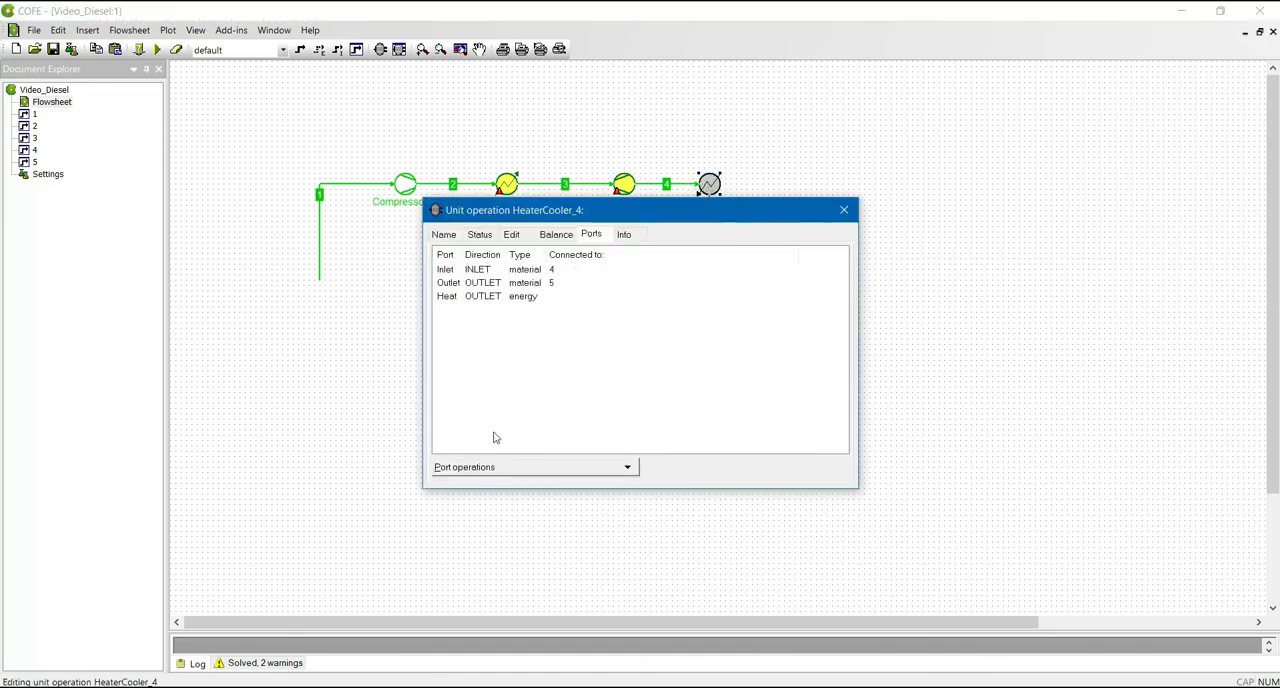
pyautogui.click(480, 467)
pyautogui.click(486, 486)
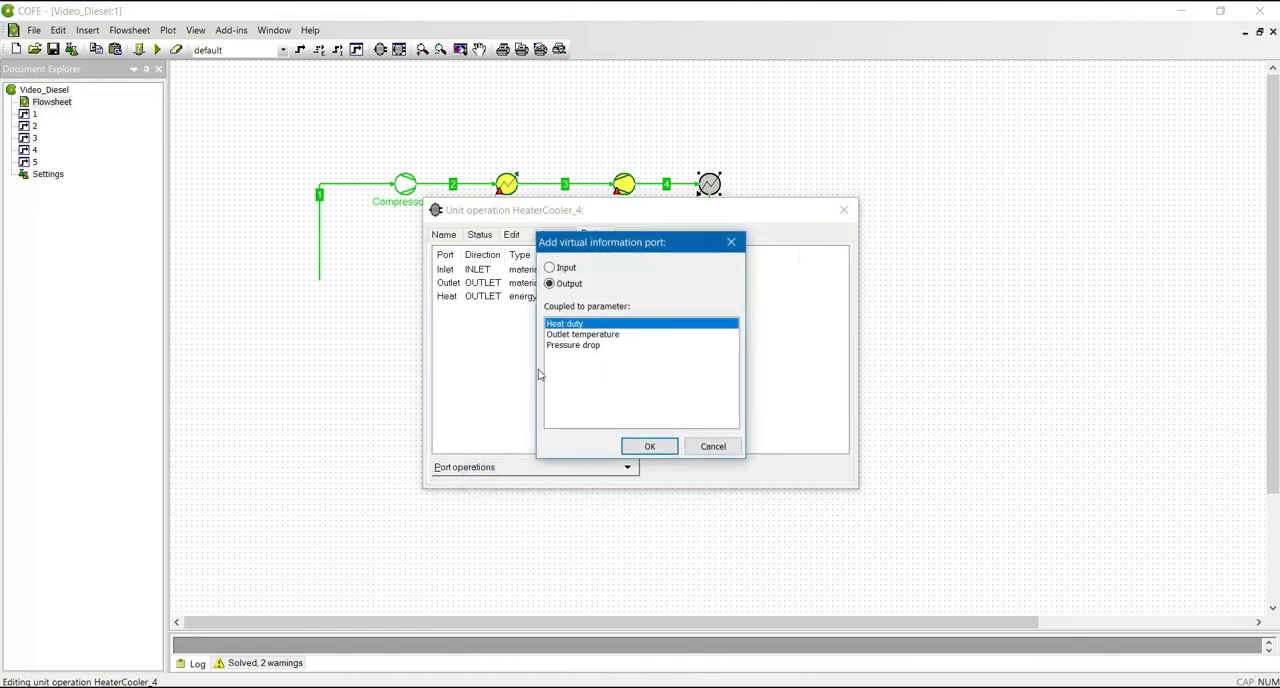
pyautogui.click(634, 447)
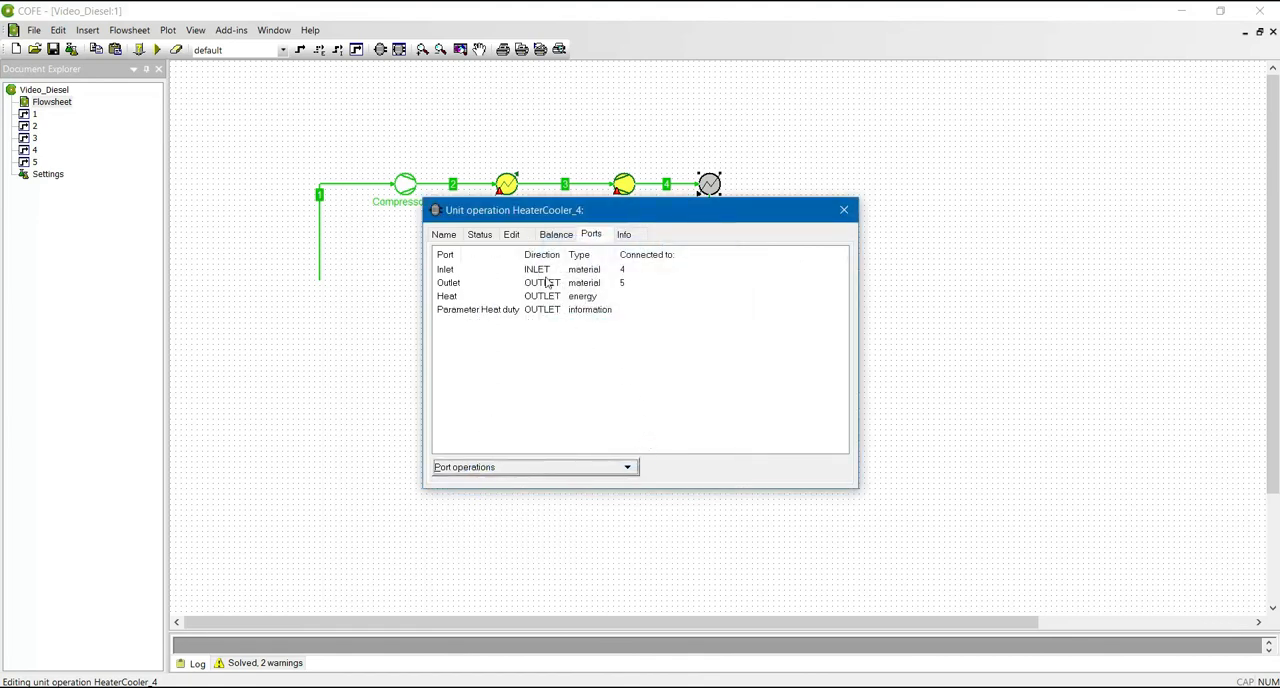
pyautogui.click(842, 209)
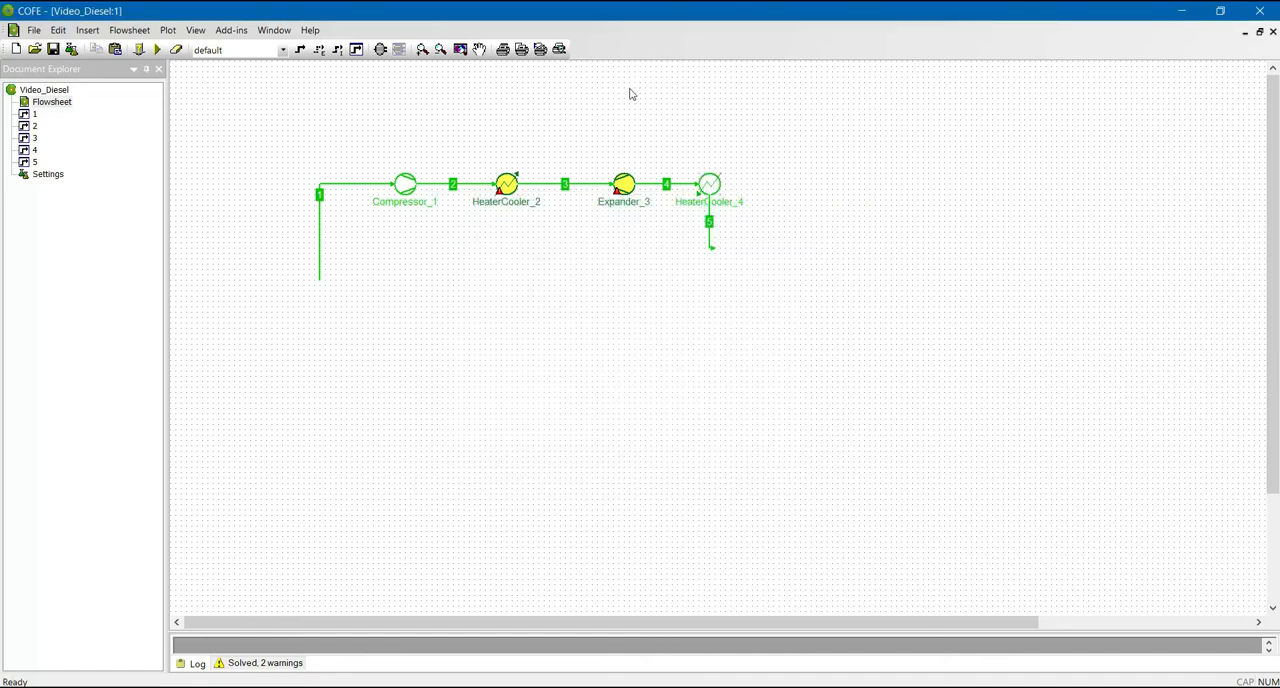
# - Insert an InformationCalculator unit from the Information category in the empty area above HeaterCooler_4
pyautogui.click(380, 49)
pyautogui.click(568, 184)
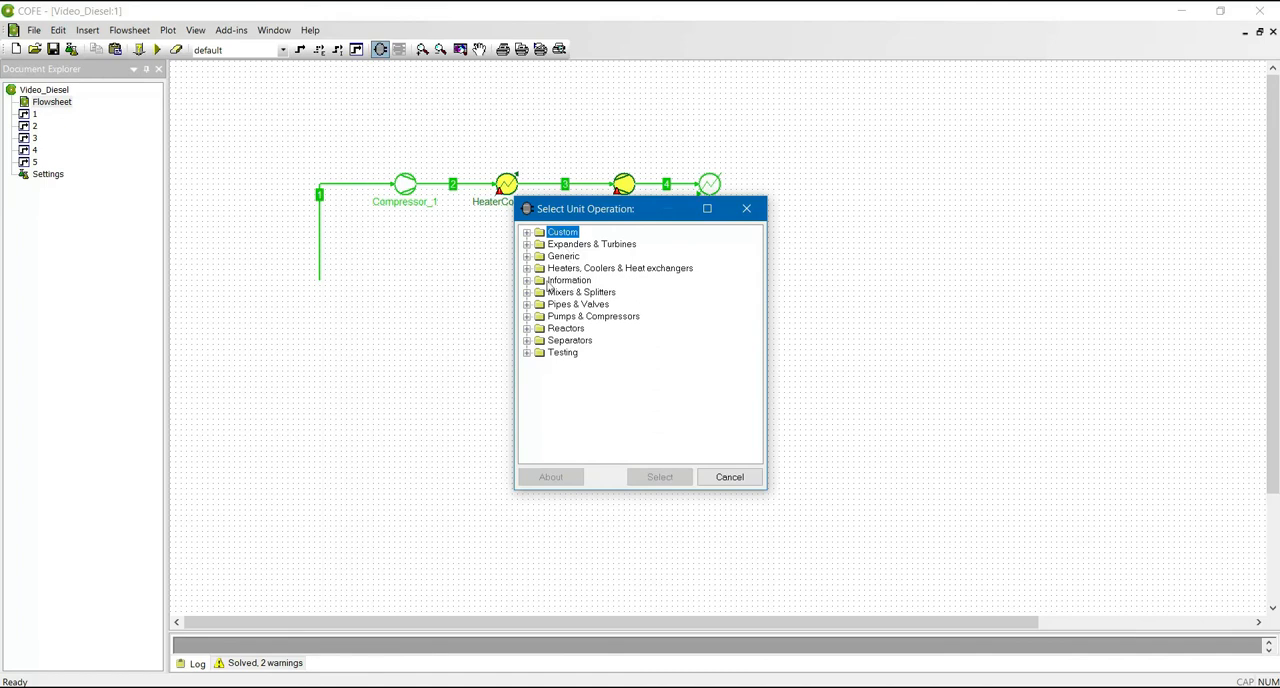
pyautogui.click(527, 280)
pyautogui.click(570, 292)
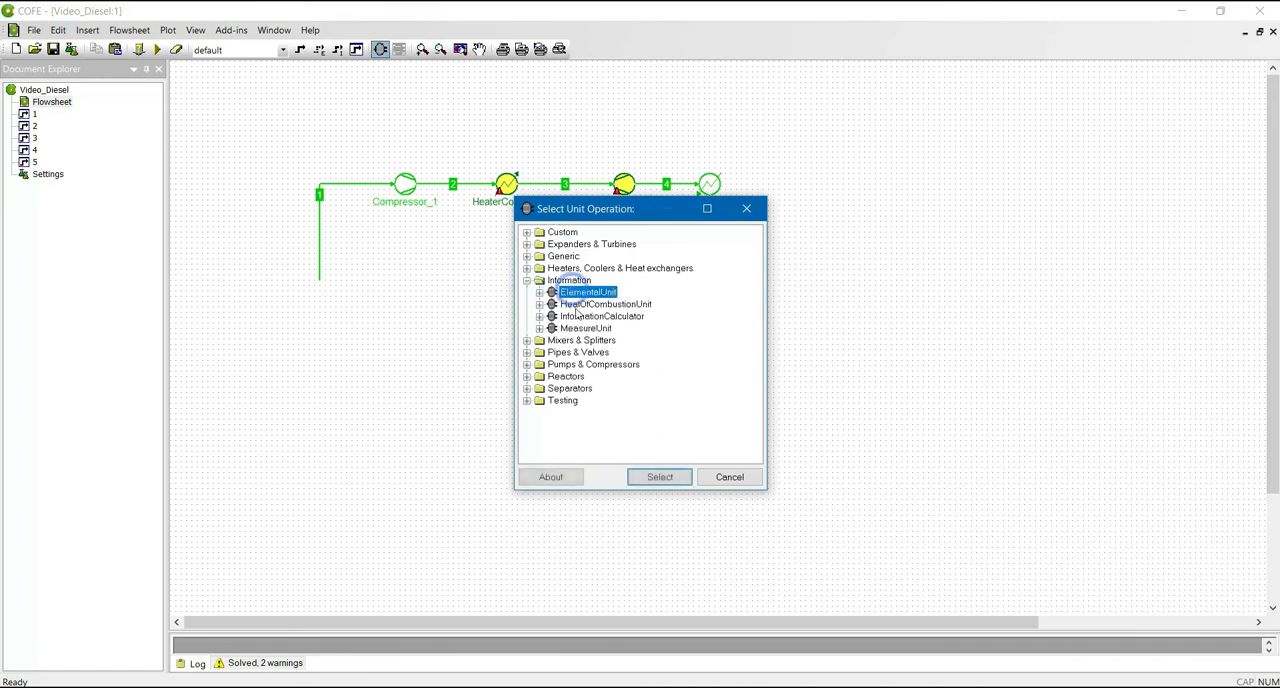
pyautogui.click(590, 316)
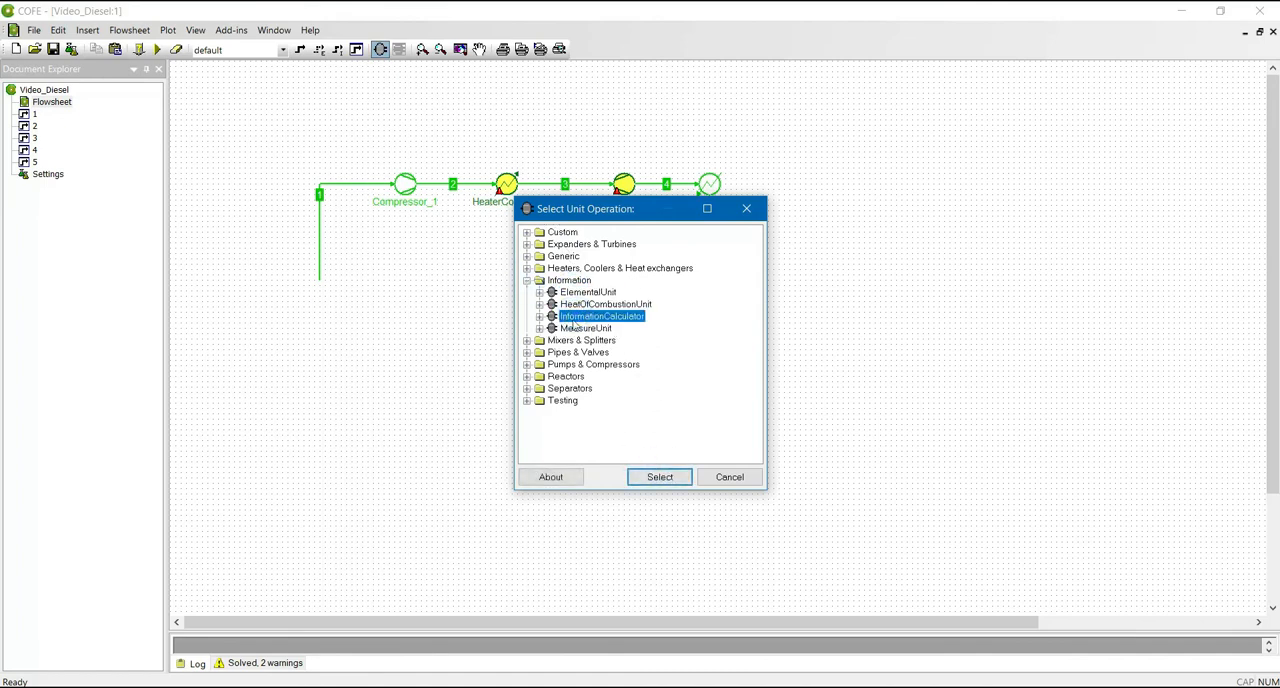
pyautogui.click(658, 477)
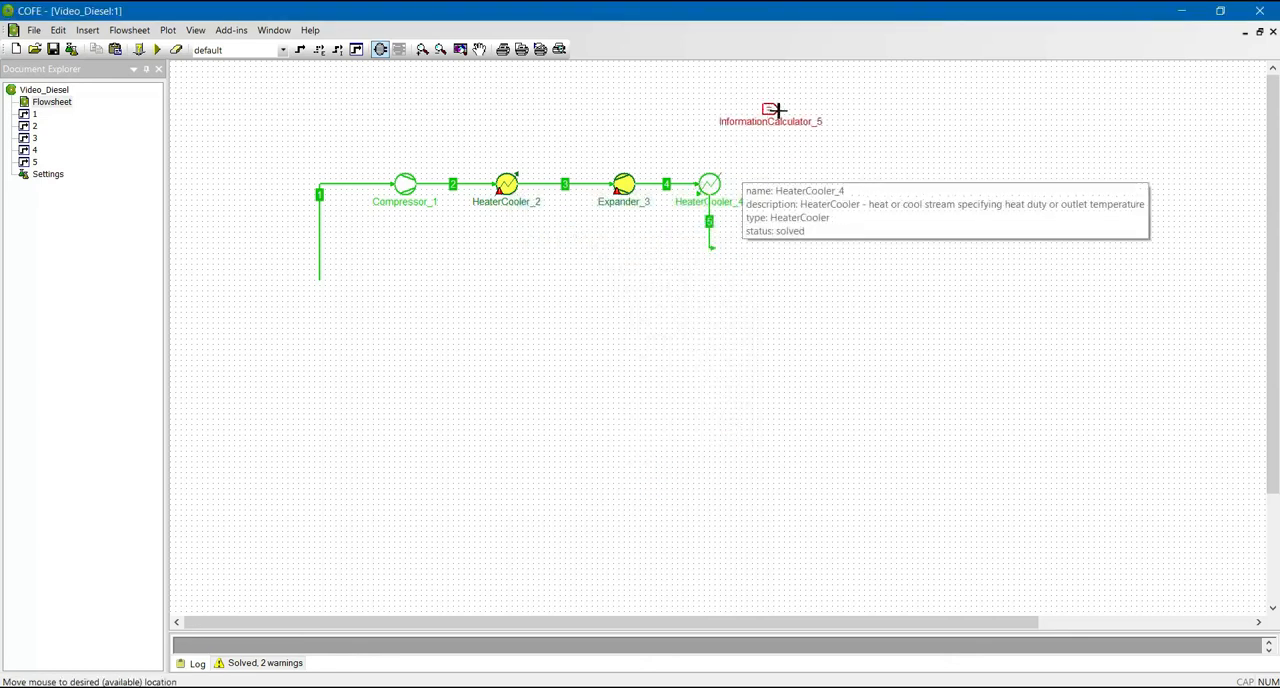
pyautogui.click(777, 106)
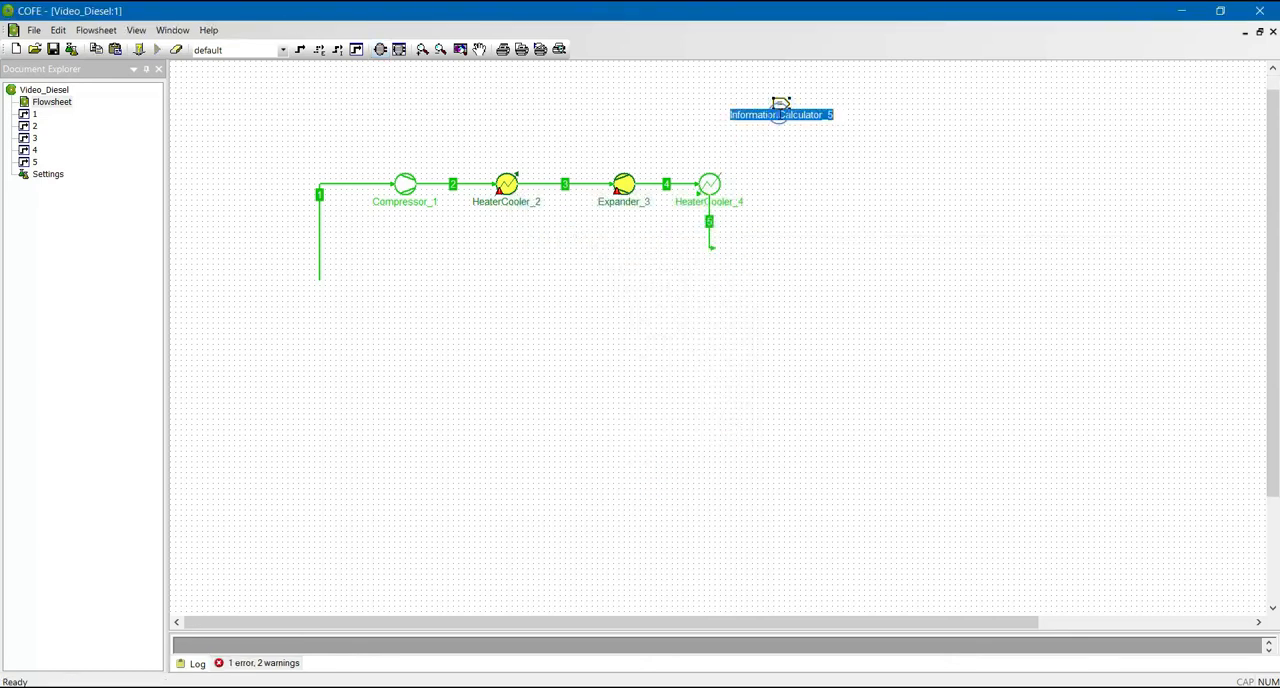
# - Rename the information calculator as Wneto and move its label above the unit
pyautogui.write('Wneto')
pyautogui.click(782, 112)
pyautogui.click(823, 120)
pyautogui.moveTo(781, 115); pyautogui.dragTo(777, 87)
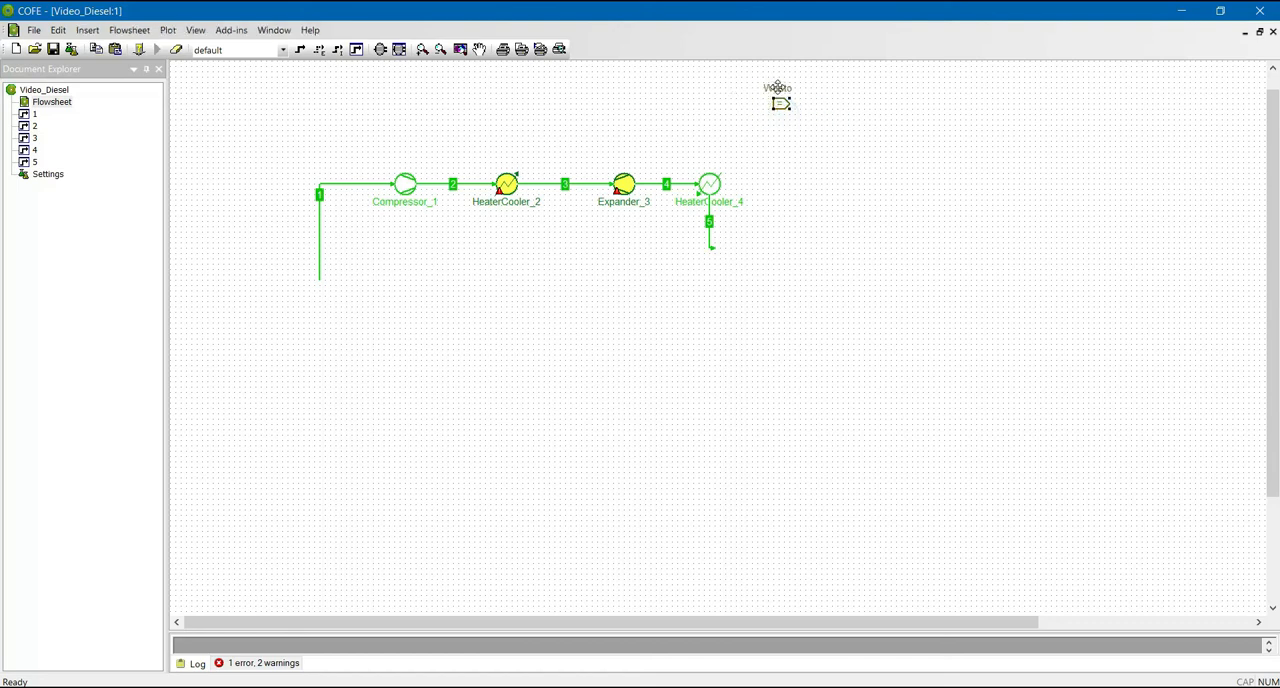
pyautogui.click(836, 138)
# - Add an input variable named Qin to the Wneto calculator, with its dimension set to Watt to the power 1
pyautogui.doubleClick(779, 107)
pyautogui.click(514, 234)
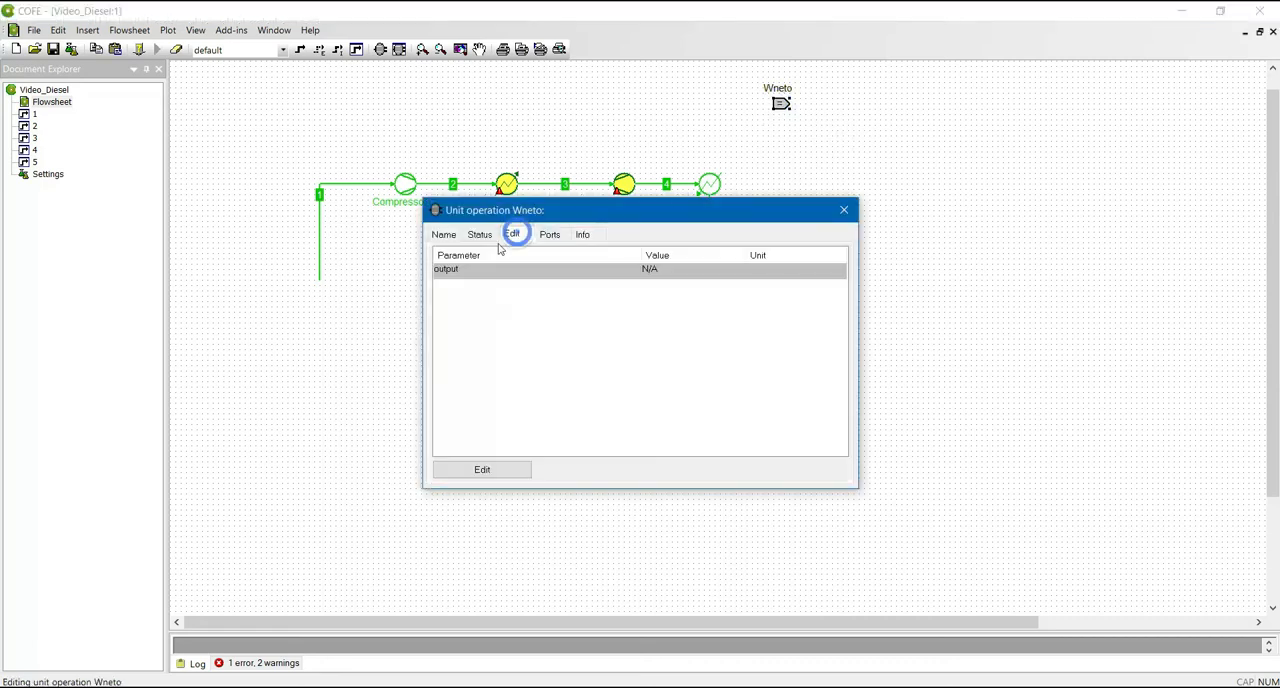
pyautogui.click(479, 470)
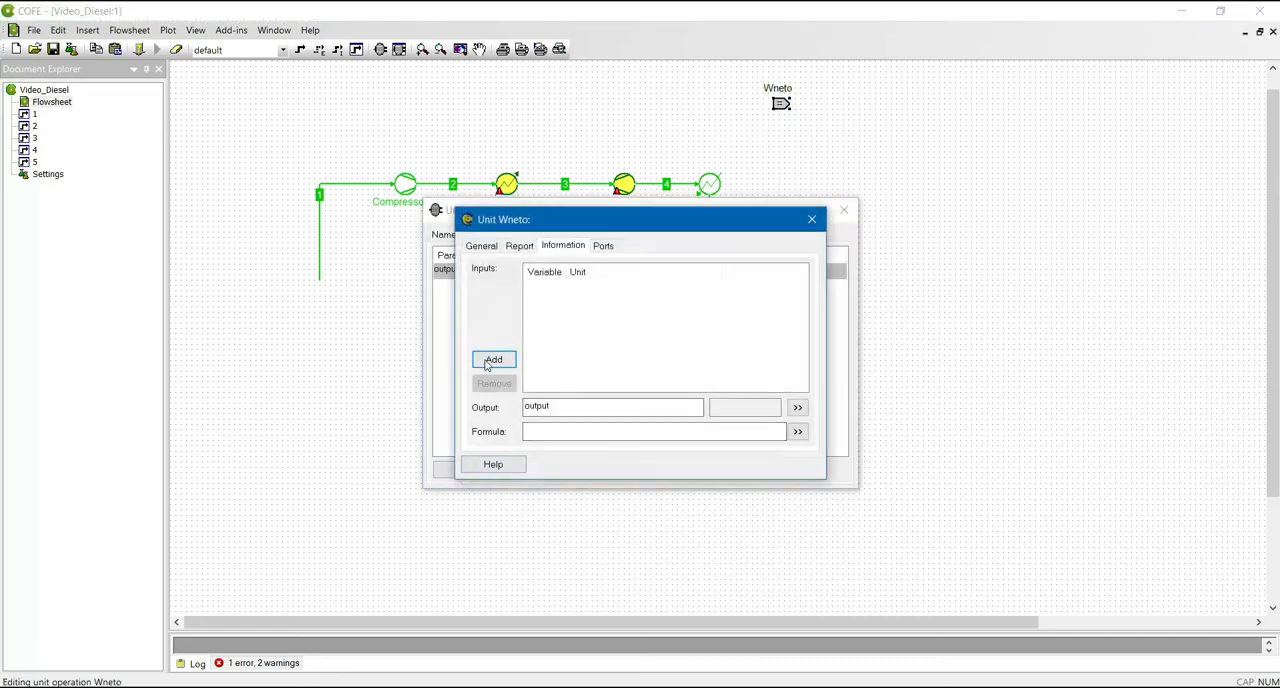
pyautogui.click(487, 363)
pyautogui.moveTo(600, 243); pyautogui.dragTo(546, 245)
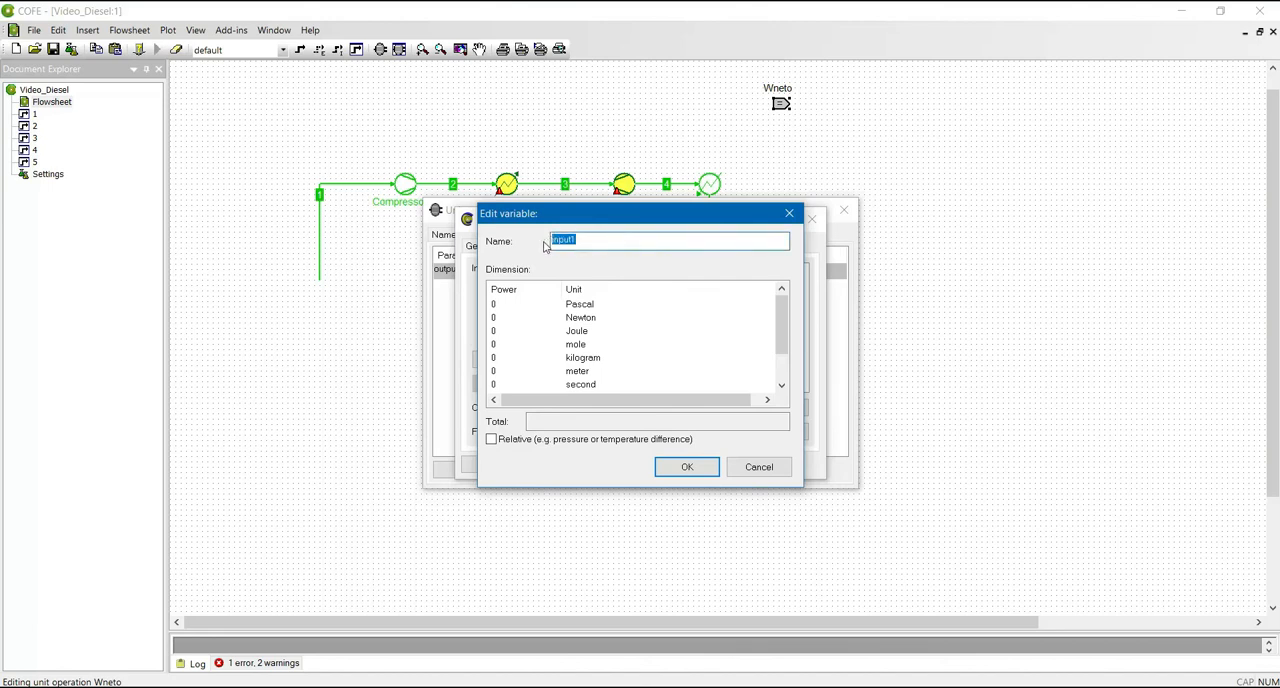
pyautogui.write('O')
pyautogui.scroll(-1, 683, 343)
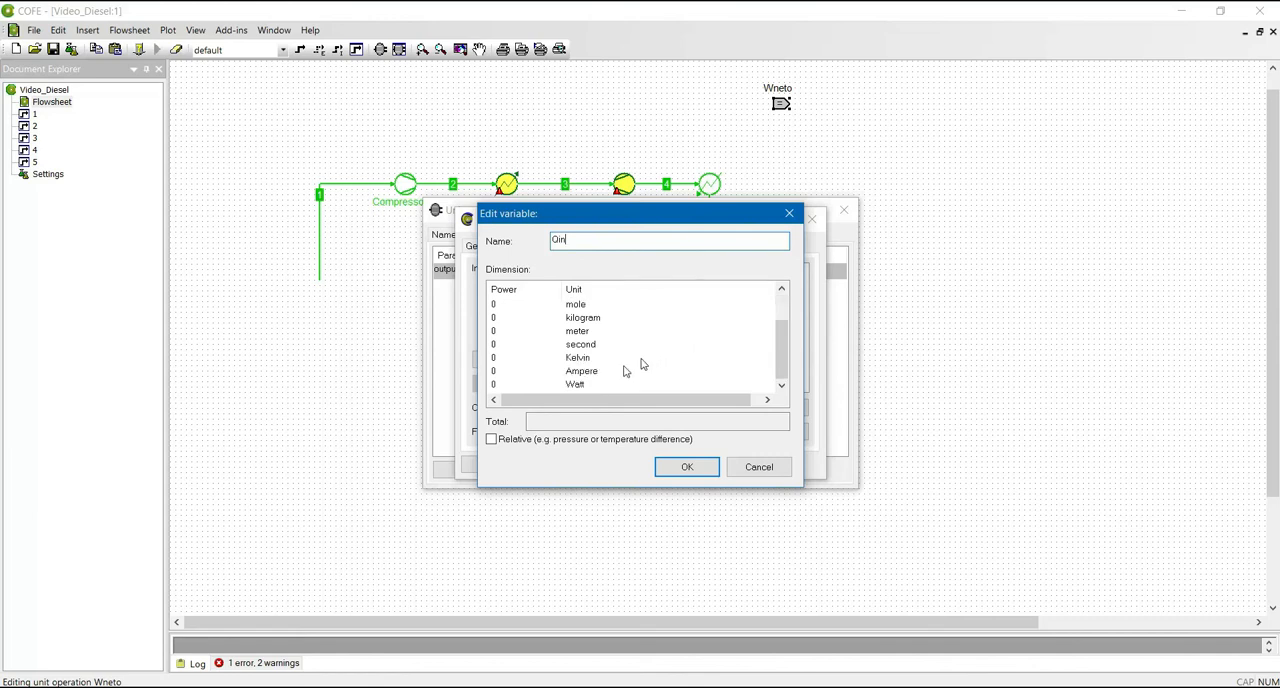
pyautogui.doubleClick(493, 384)
pyautogui.write('1')
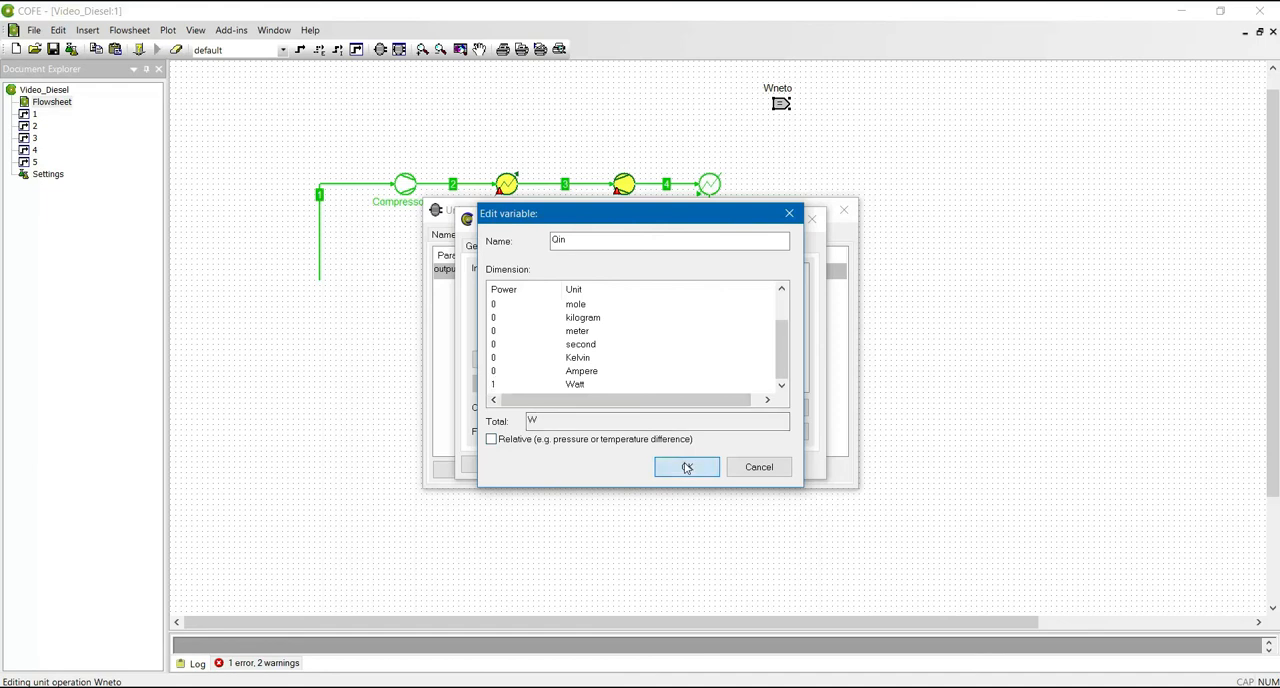
pyautogui.click(670, 466)
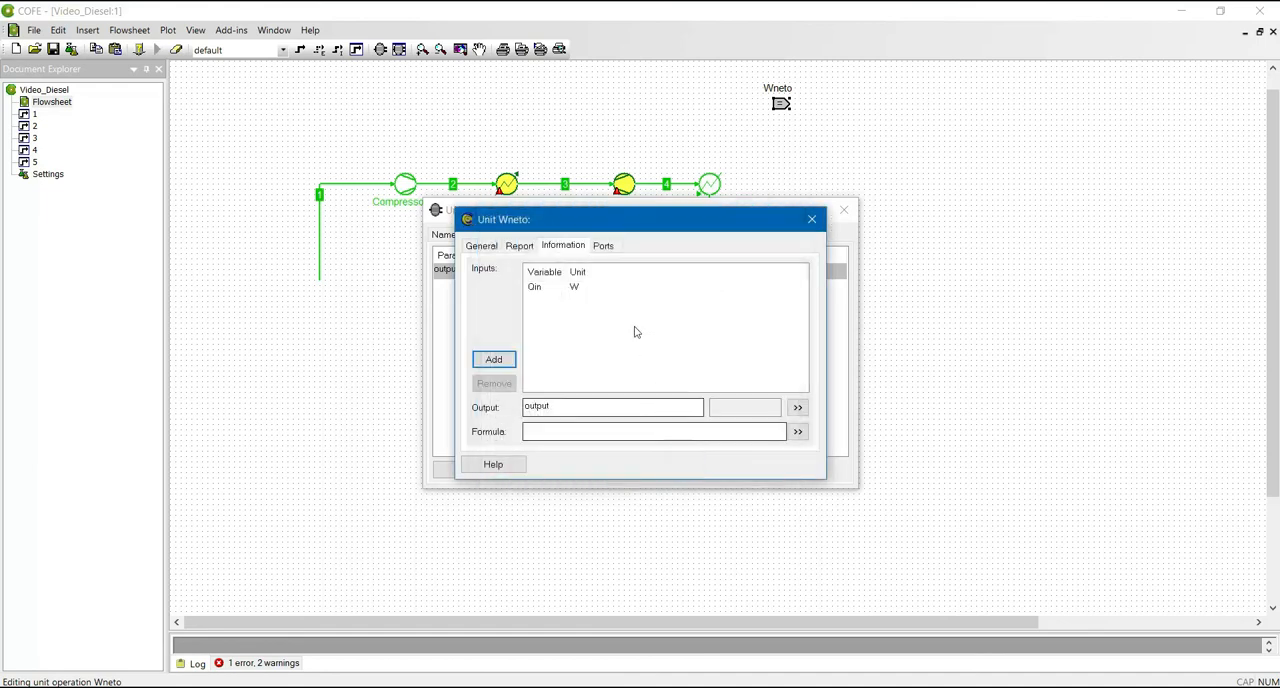
# - Add a second input variable named Qout, with its dimension set to Watt to the power 1
pyautogui.click(494, 360)
pyautogui.doubleClick(586, 241)
pyautogui.write('Qout')
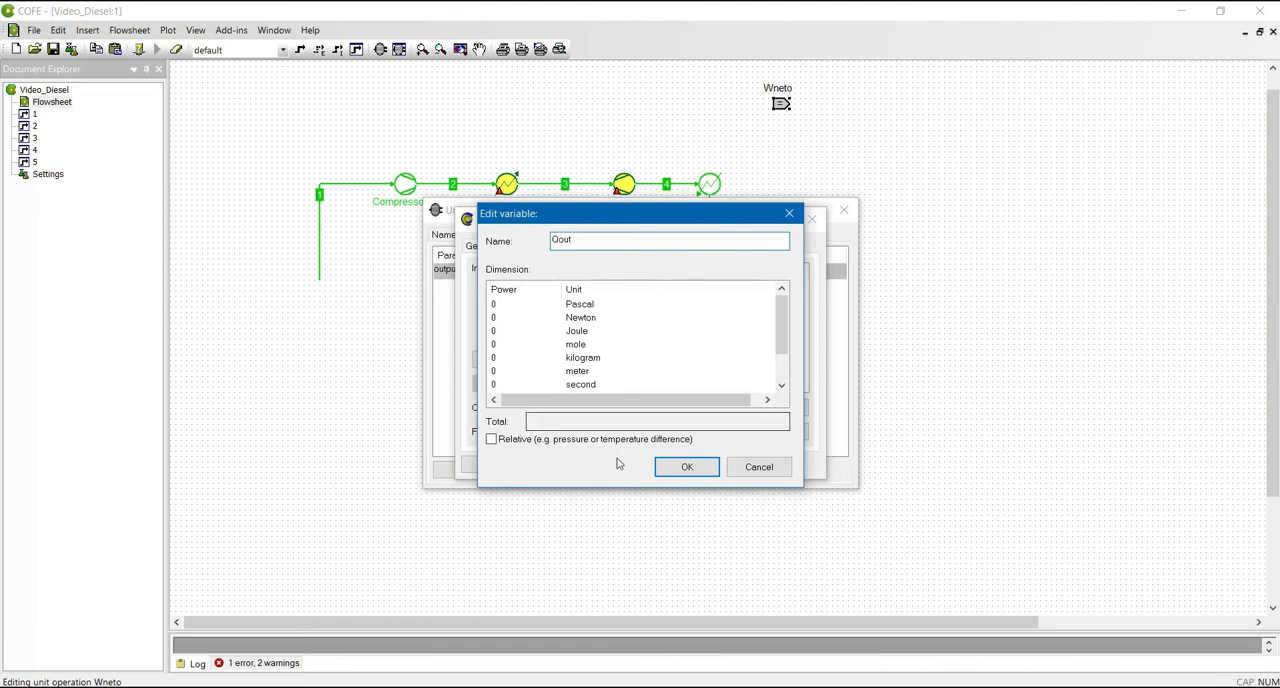
pyautogui.scroll(-2, 523, 360)
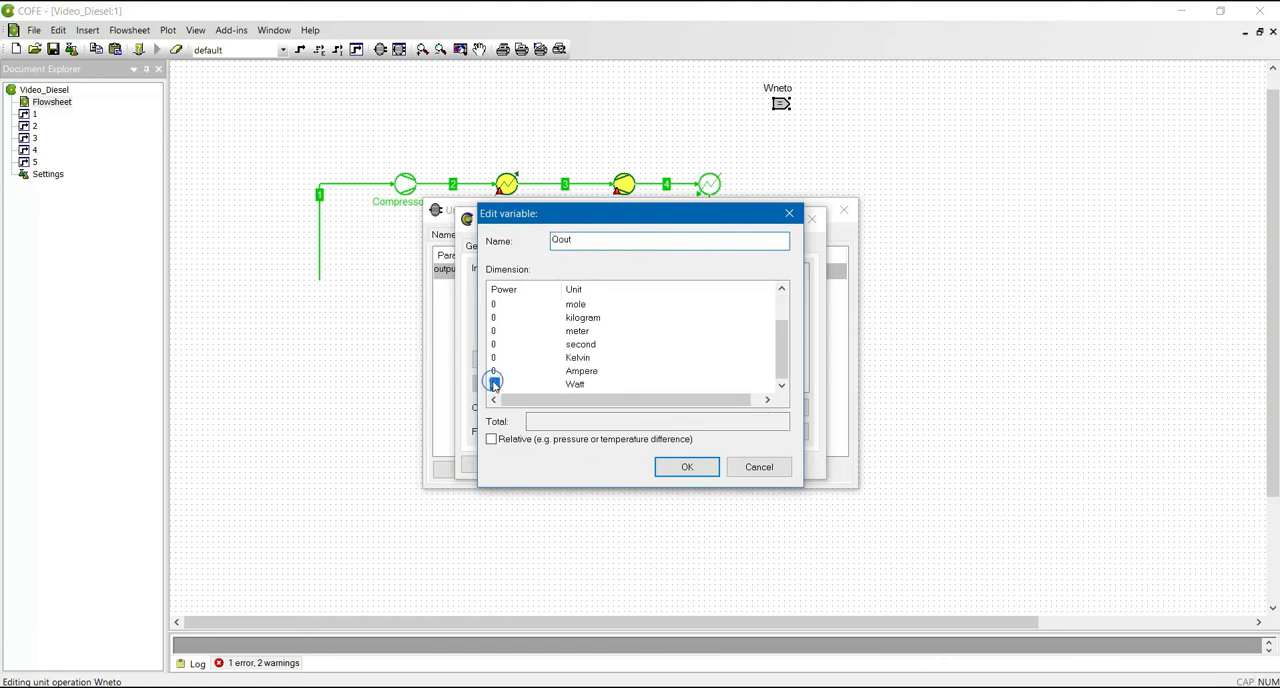
pyautogui.click(494, 385)
pyautogui.write('1')
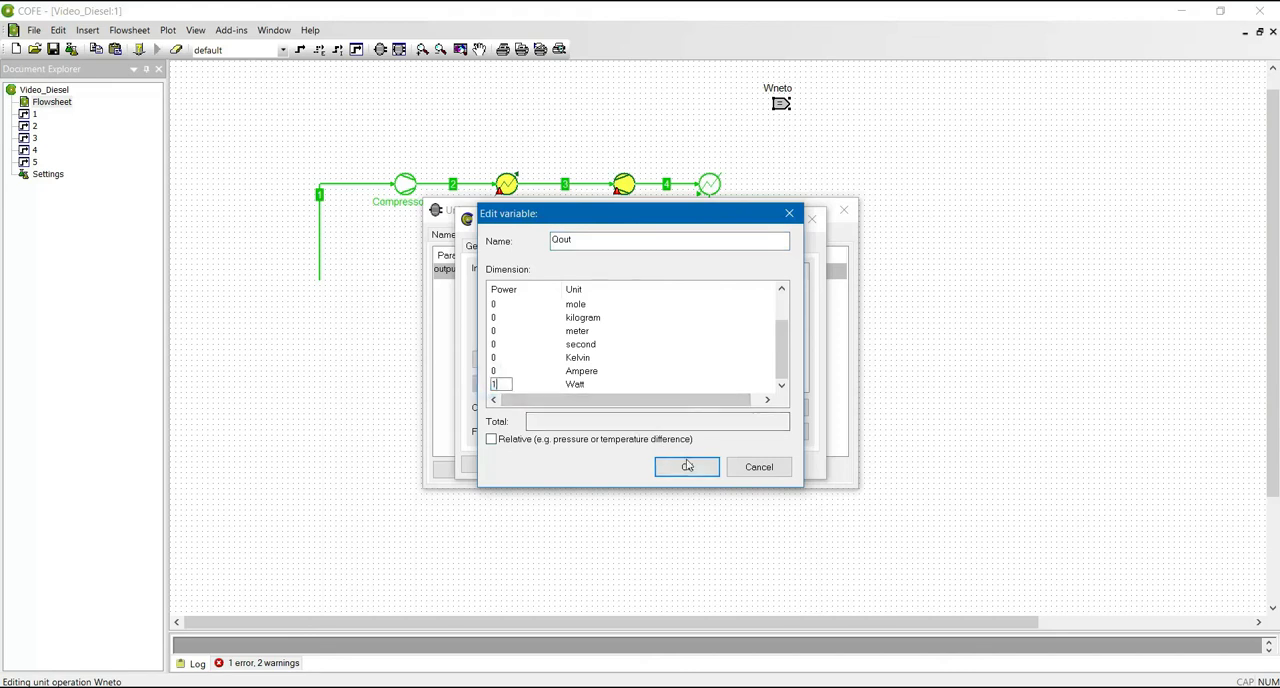
pyautogui.click(687, 467)
# - Rename the calculator's output variable as Wneto and set its dimension to Watt to the power 1
pyautogui.doubleClick(556, 406)
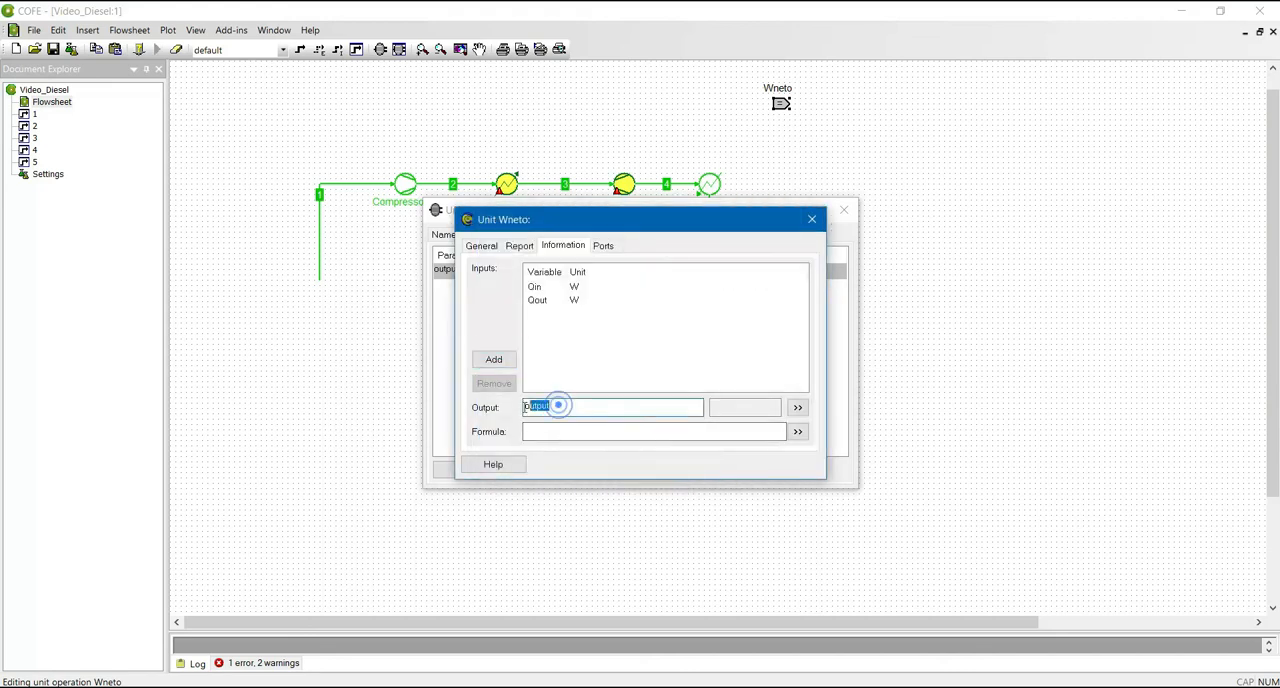
pyautogui.write('Wneto')
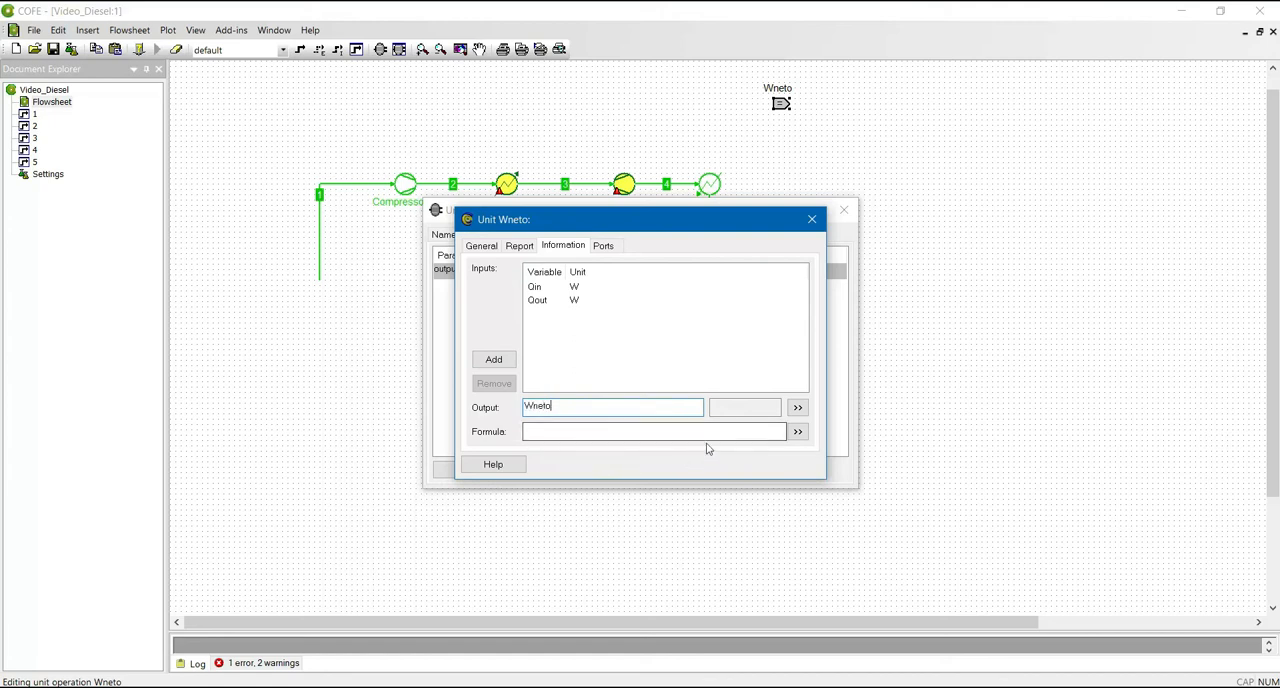
pyautogui.click(797, 407)
pyautogui.scroll(-1, 577, 367)
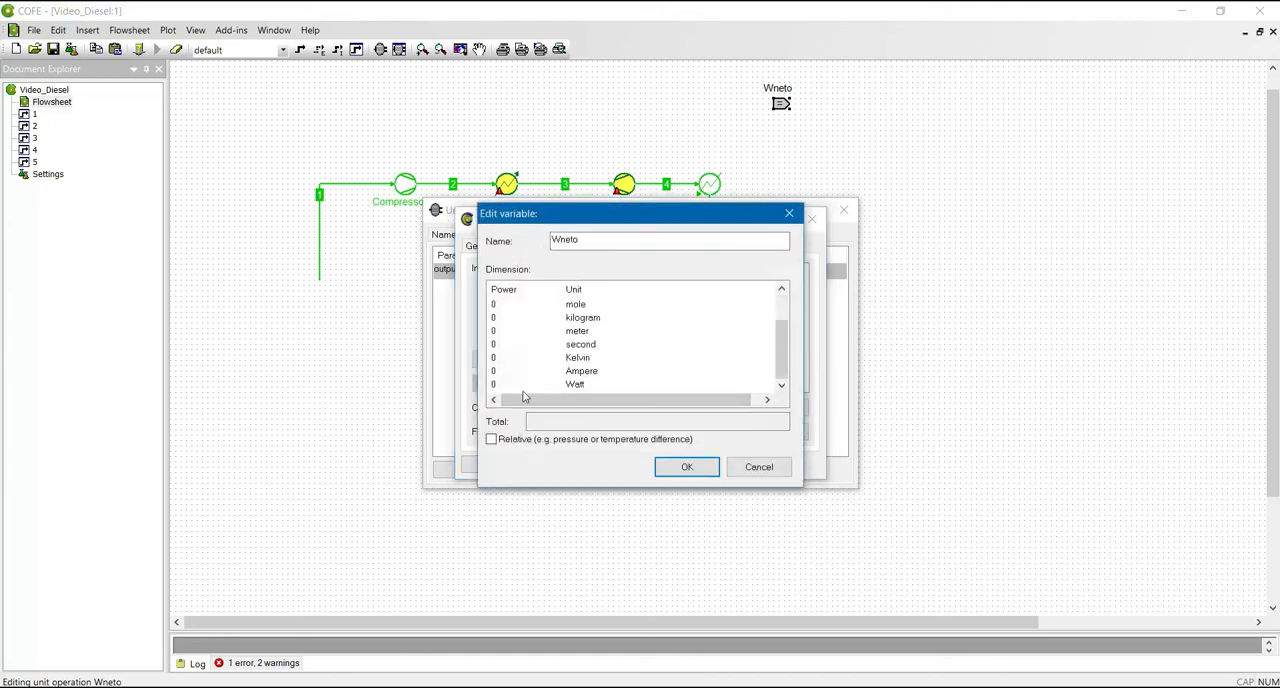
pyautogui.click(494, 385)
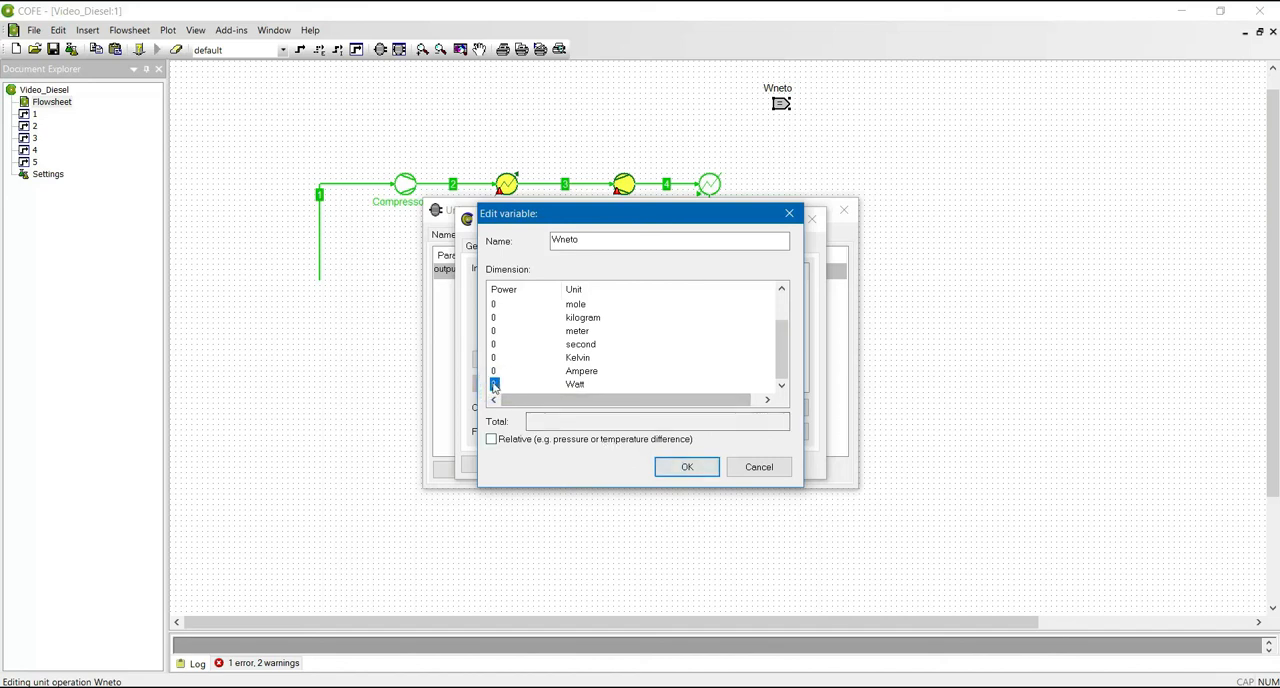
pyautogui.click(494, 386)
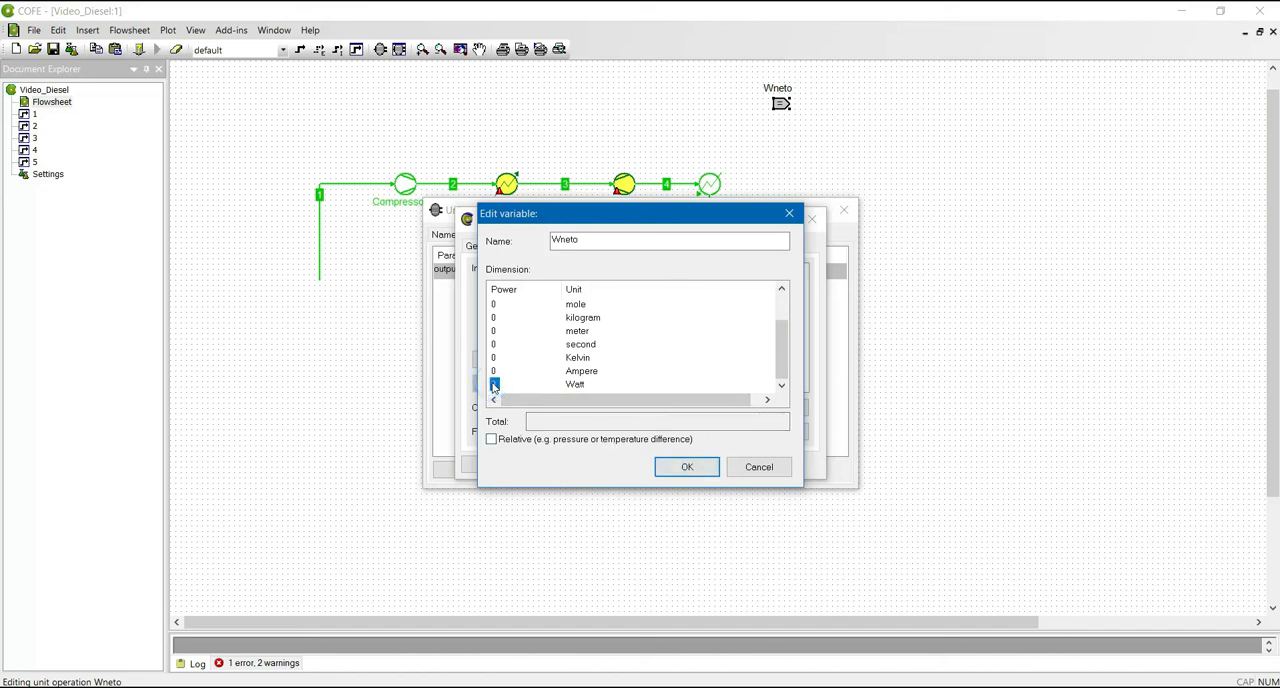
pyautogui.click(494, 386)
pyautogui.click(494, 386)
pyautogui.click(494, 386)
pyautogui.click(496, 372)
pyautogui.click(496, 380)
pyautogui.write('1')
pyautogui.click(687, 468)
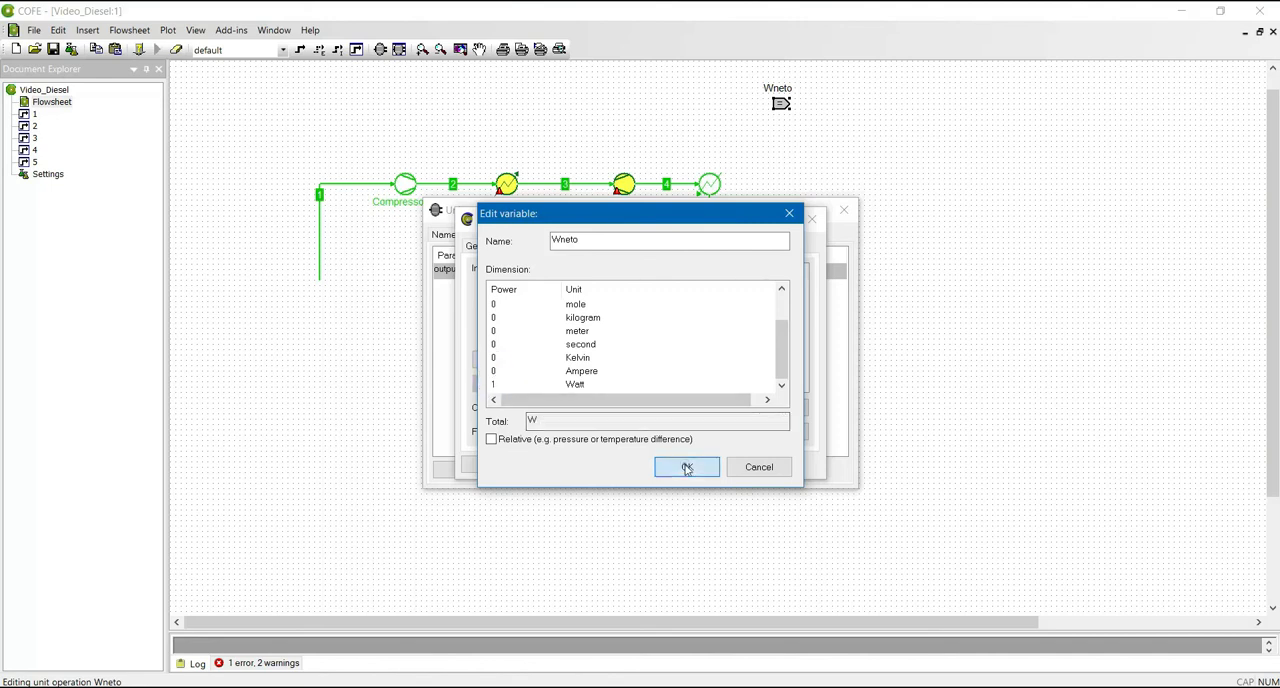
# - Enter the formula Qin + Qout for the Wneto output and close the unit's settings
pyautogui.click(638, 428)
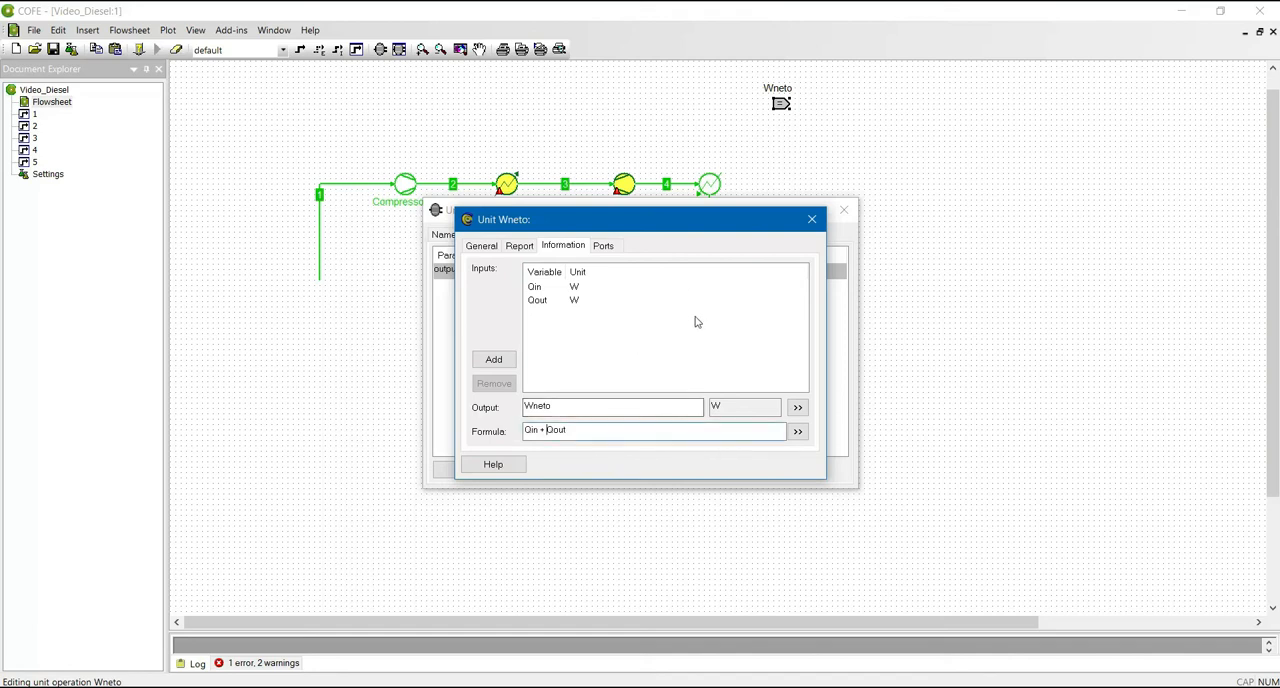
pyautogui.click(811, 222)
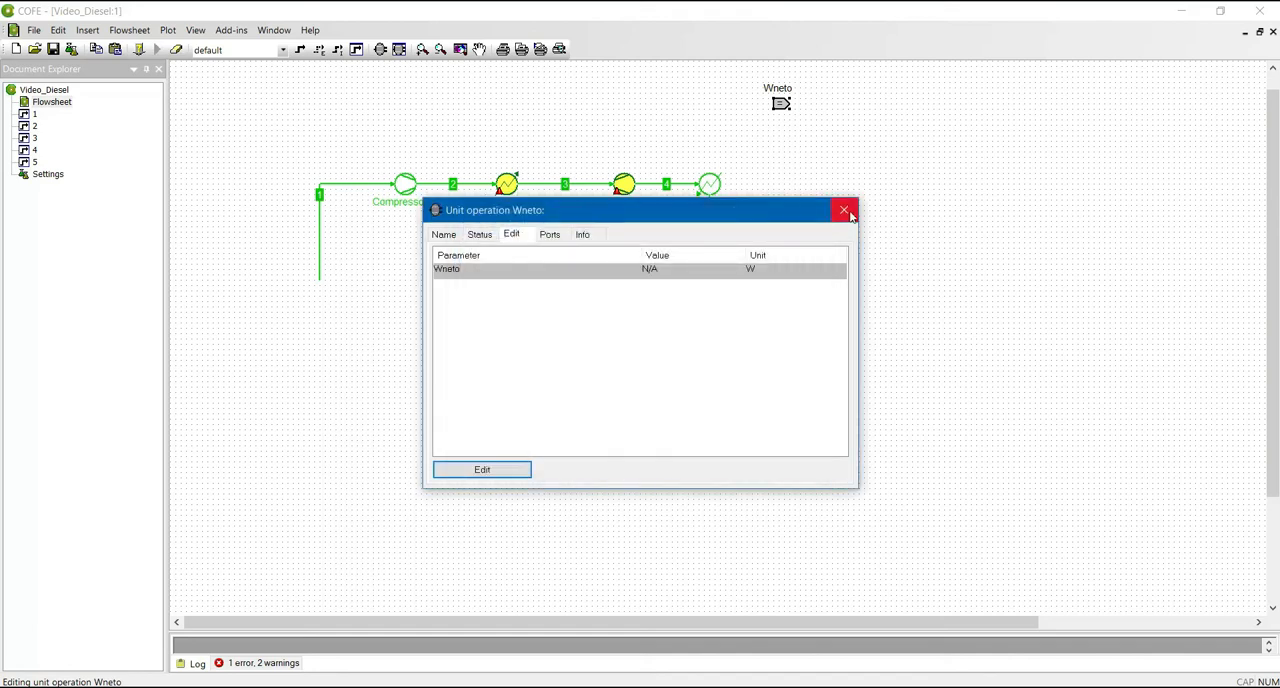
pyautogui.click(845, 211)
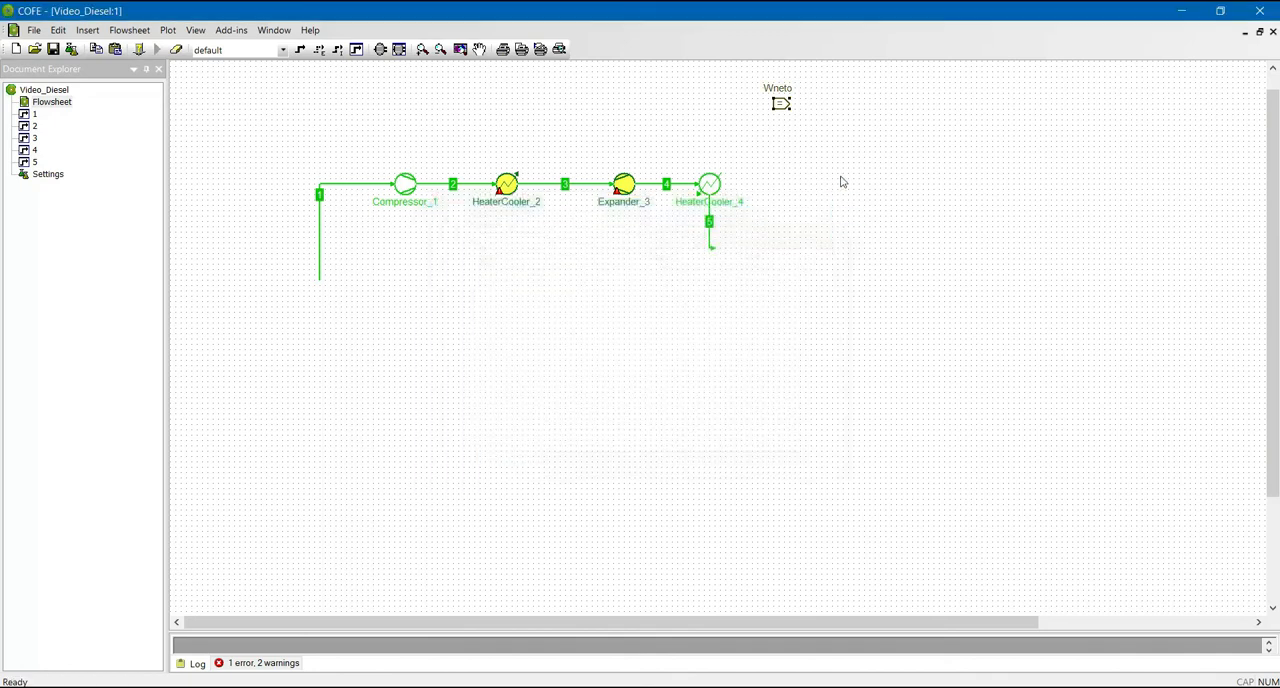
pyautogui.click(340, 51)
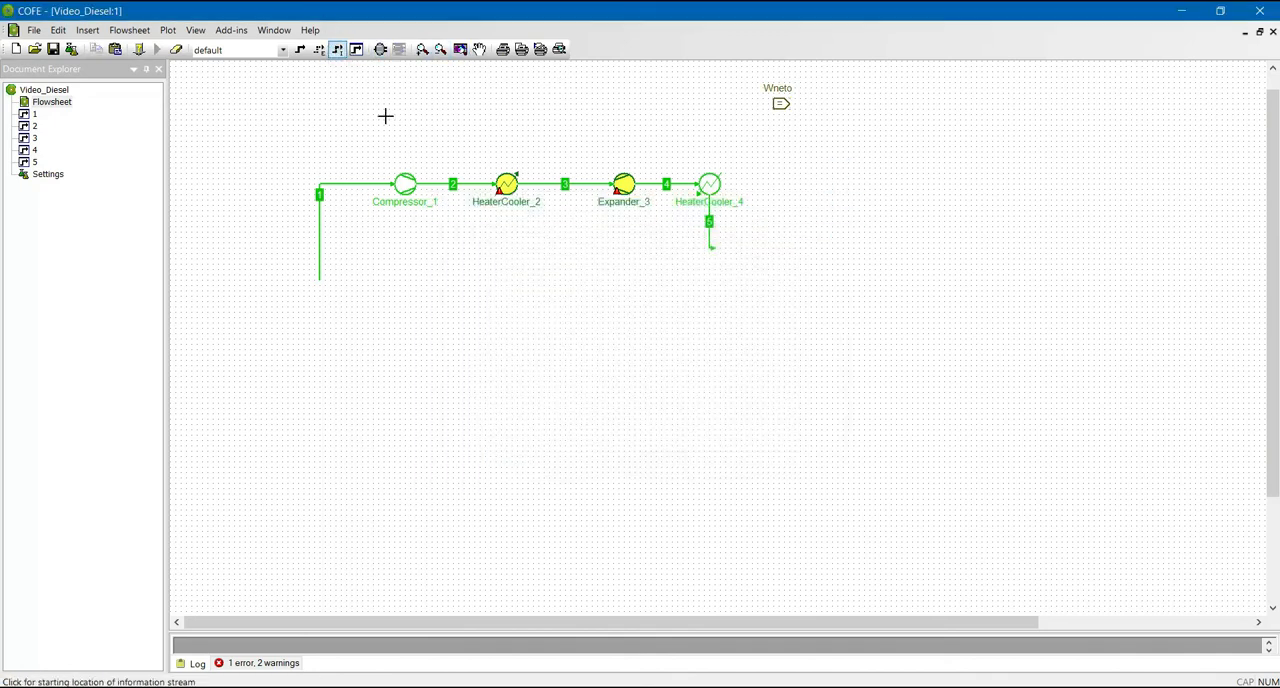
pyautogui.click(402, 177)
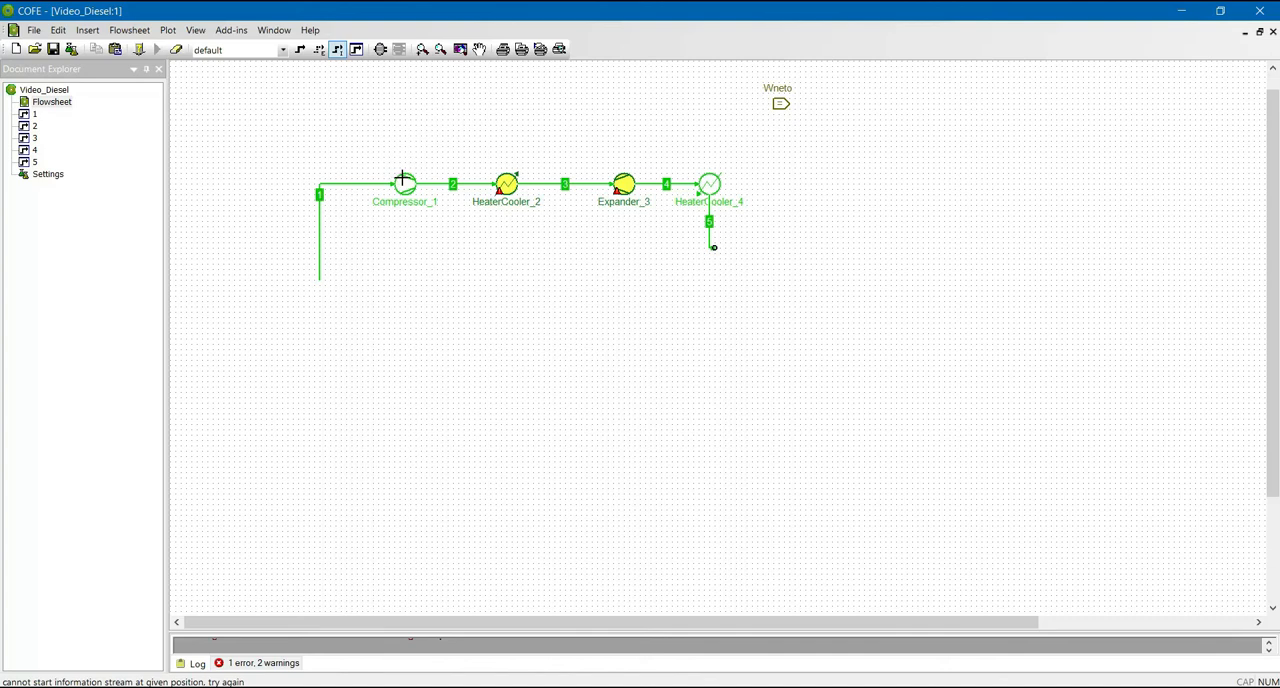
pyautogui.click(401, 172)
pyautogui.rightClick(409, 167)
pyautogui.click(510, 127)
# - Draw an information stream from HeaterCooler_2 to the Wneto calculator and connect it to the Qin port
pyautogui.click(337, 49)
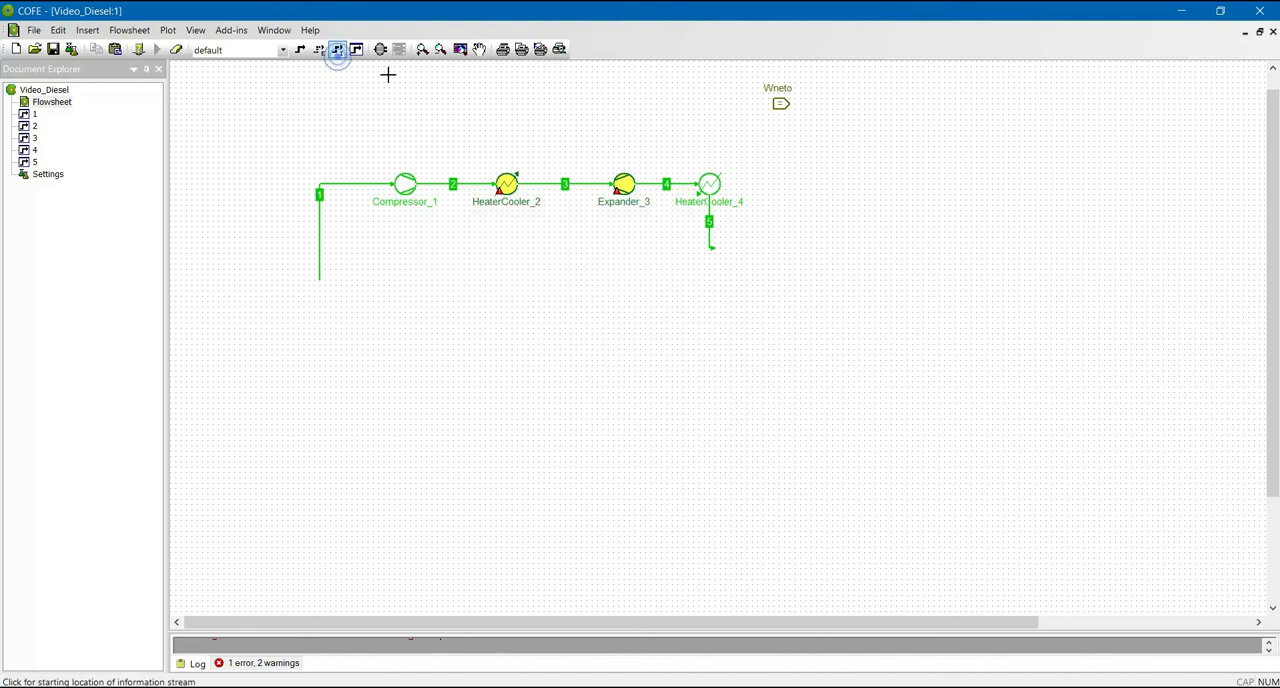
pyautogui.click(507, 177)
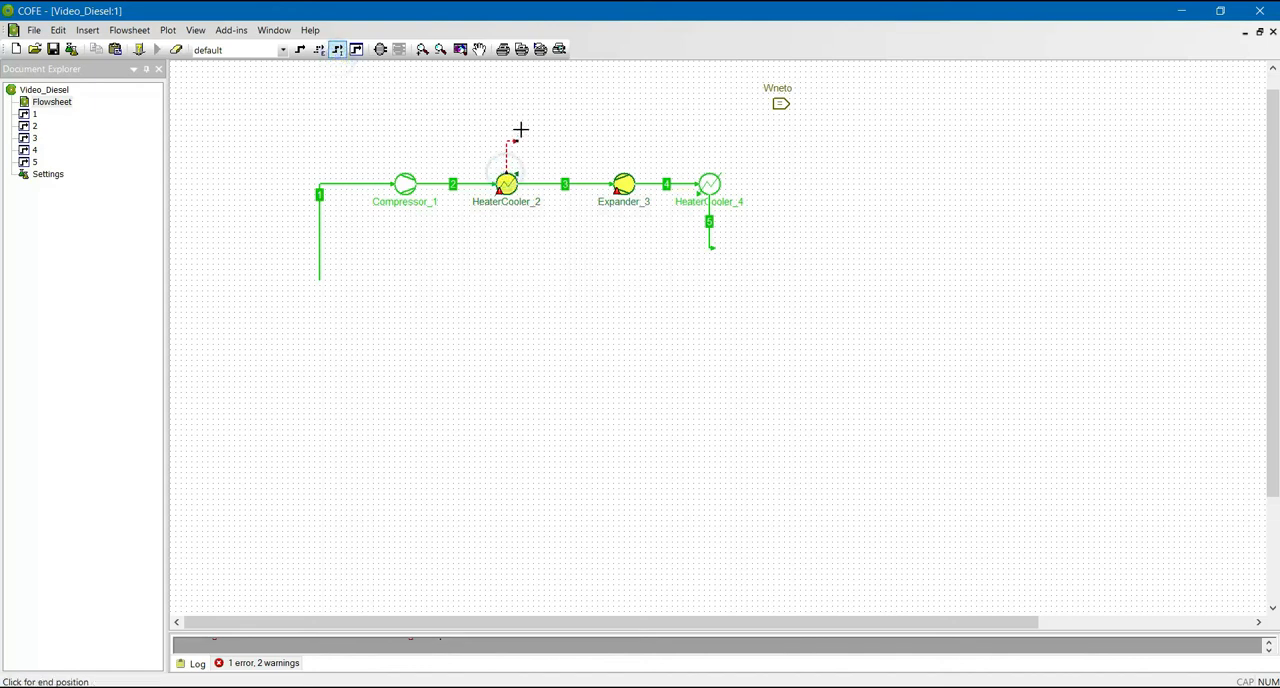
pyautogui.click(775, 103)
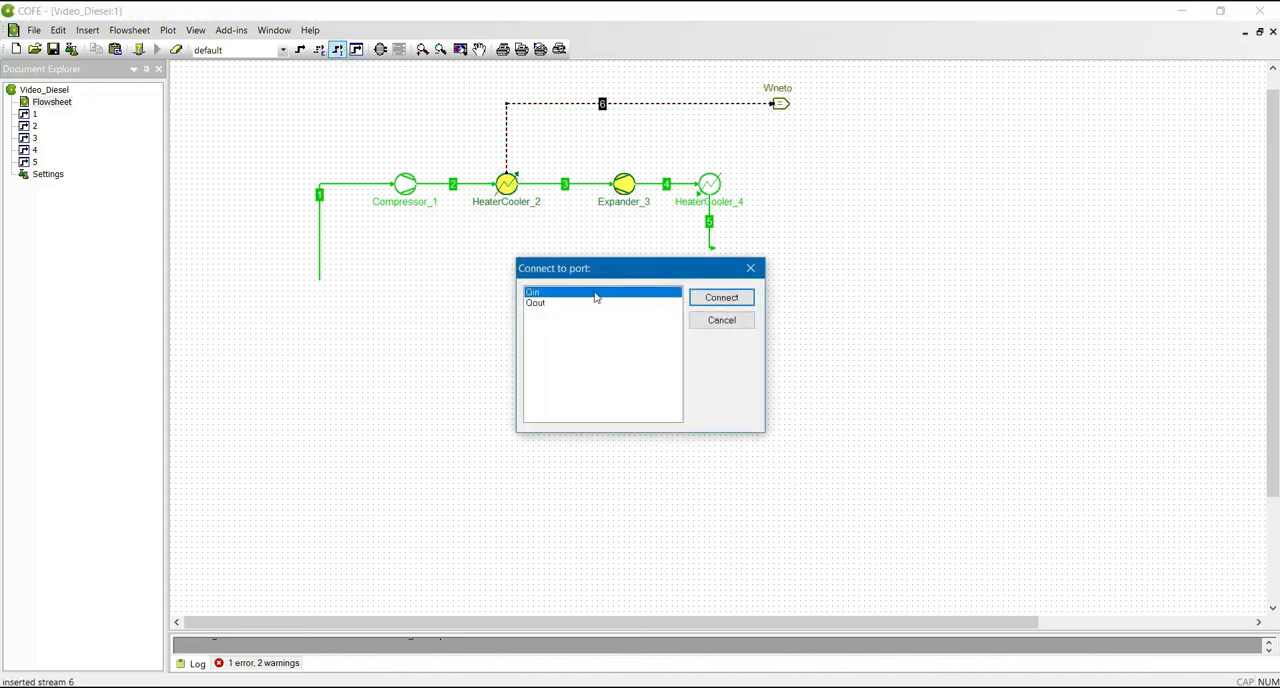
pyautogui.click(711, 300)
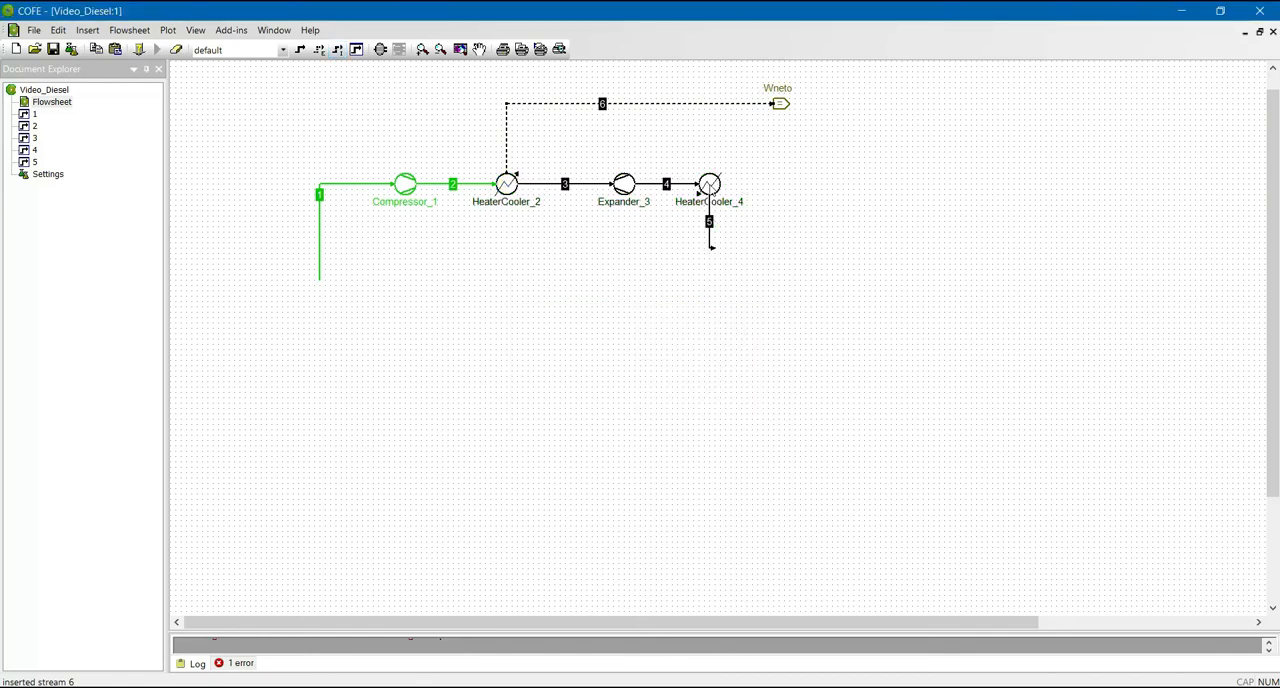
# - Draw an information stream from HeaterCooler_4 to the Wneto calculator
pyautogui.click(337, 49)
pyautogui.click(716, 186)
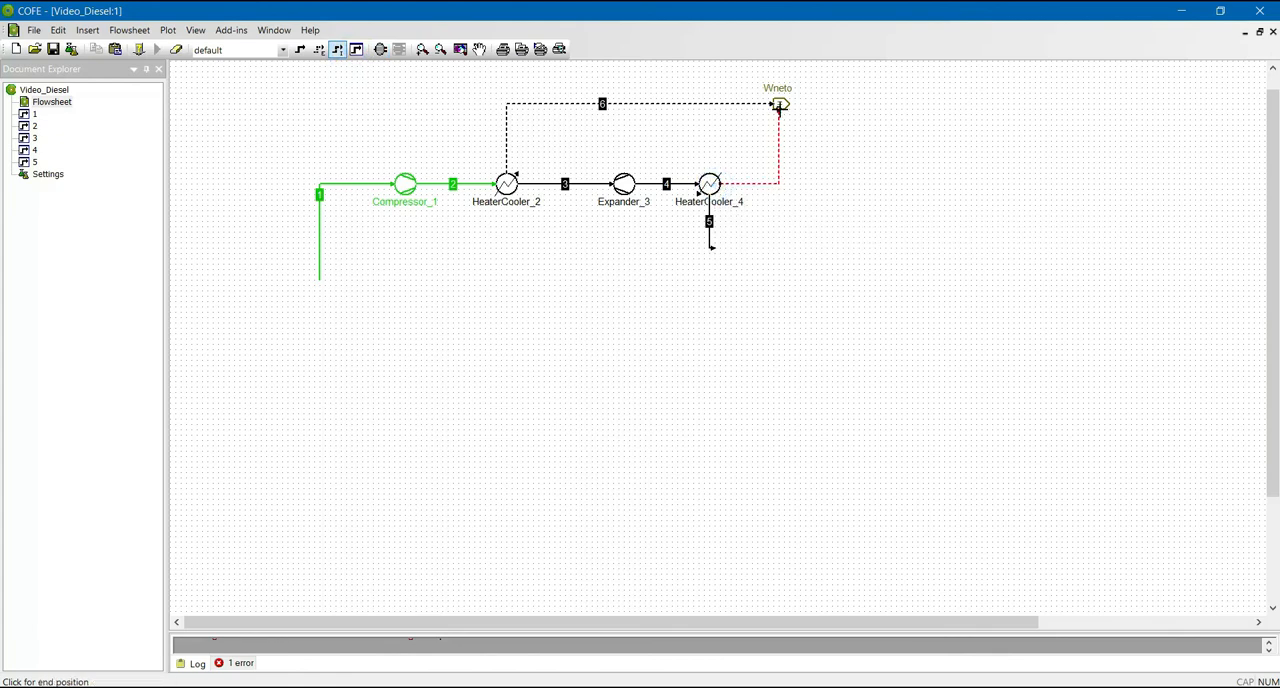
pyautogui.click(778, 106)
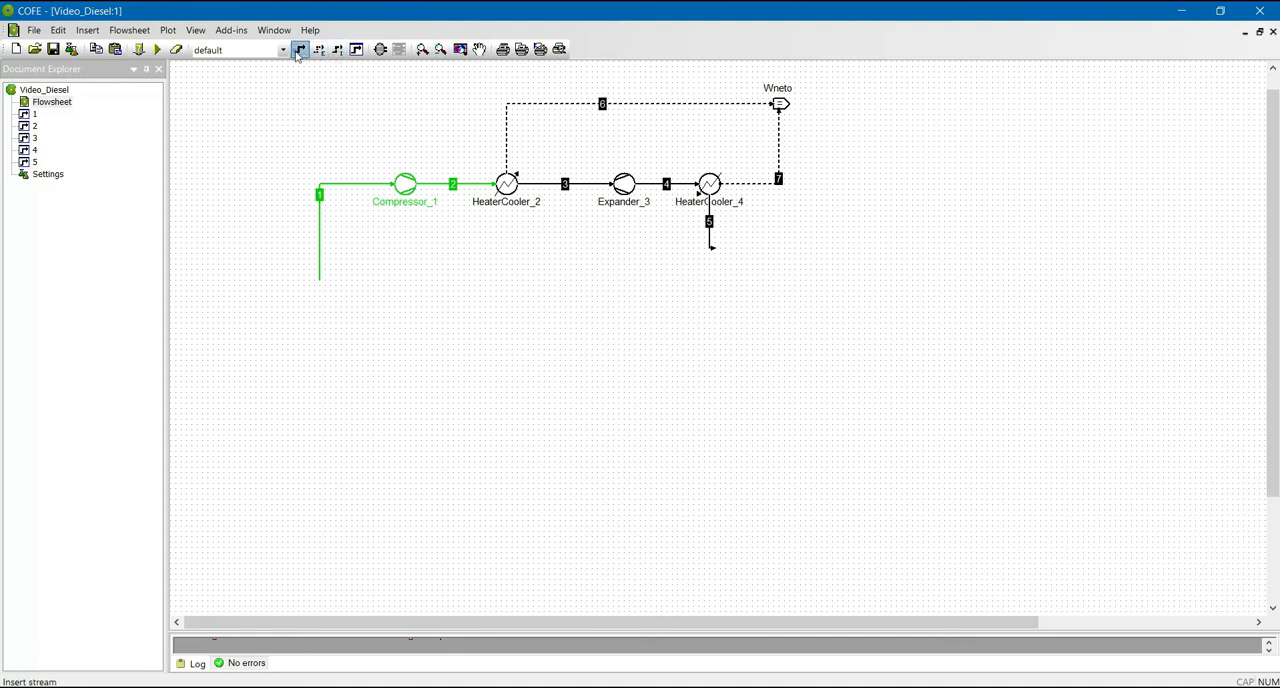
# - Draw an outgoing information stream from the Wneto calculator to an empty spot beside it and solve the flowsheet
pyautogui.click(337, 49)
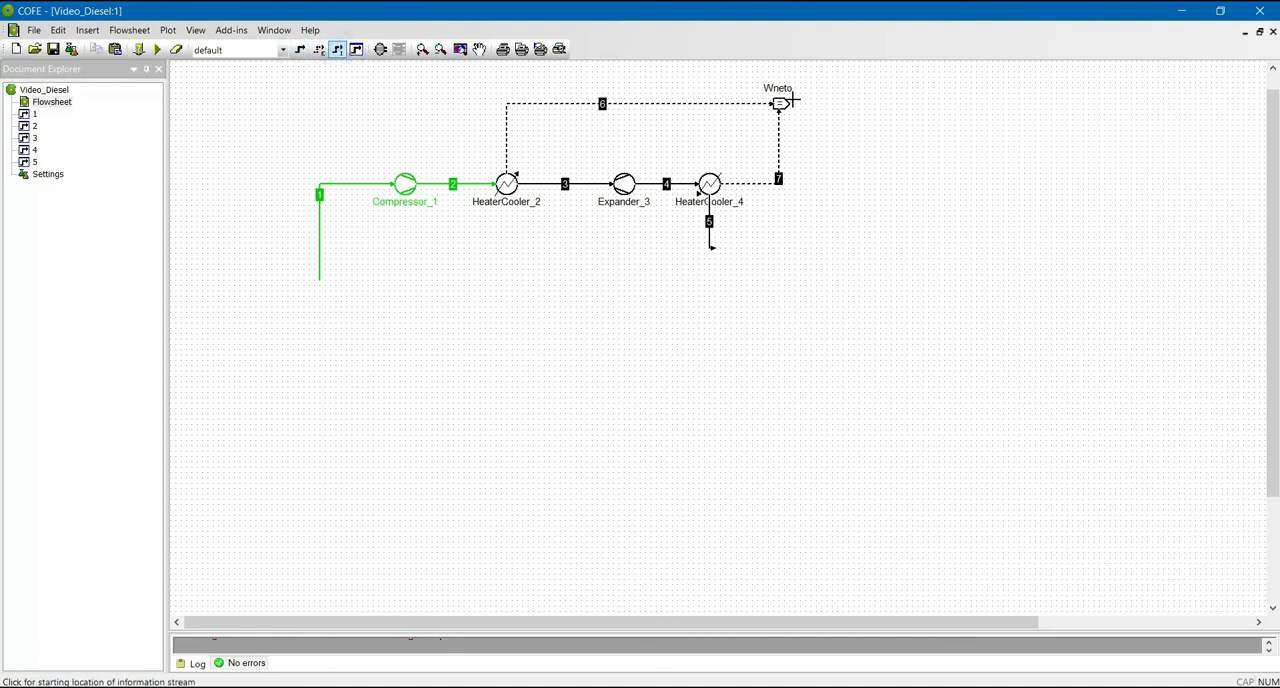
pyautogui.click(782, 104)
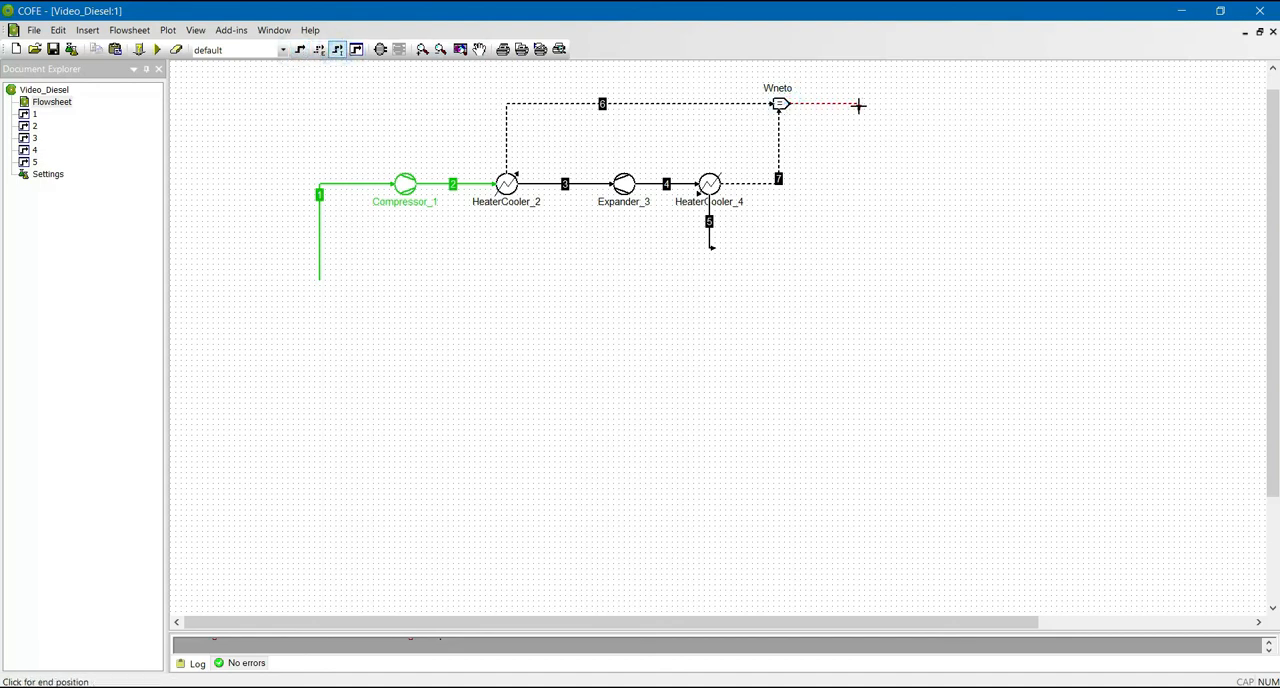
pyautogui.click(858, 103)
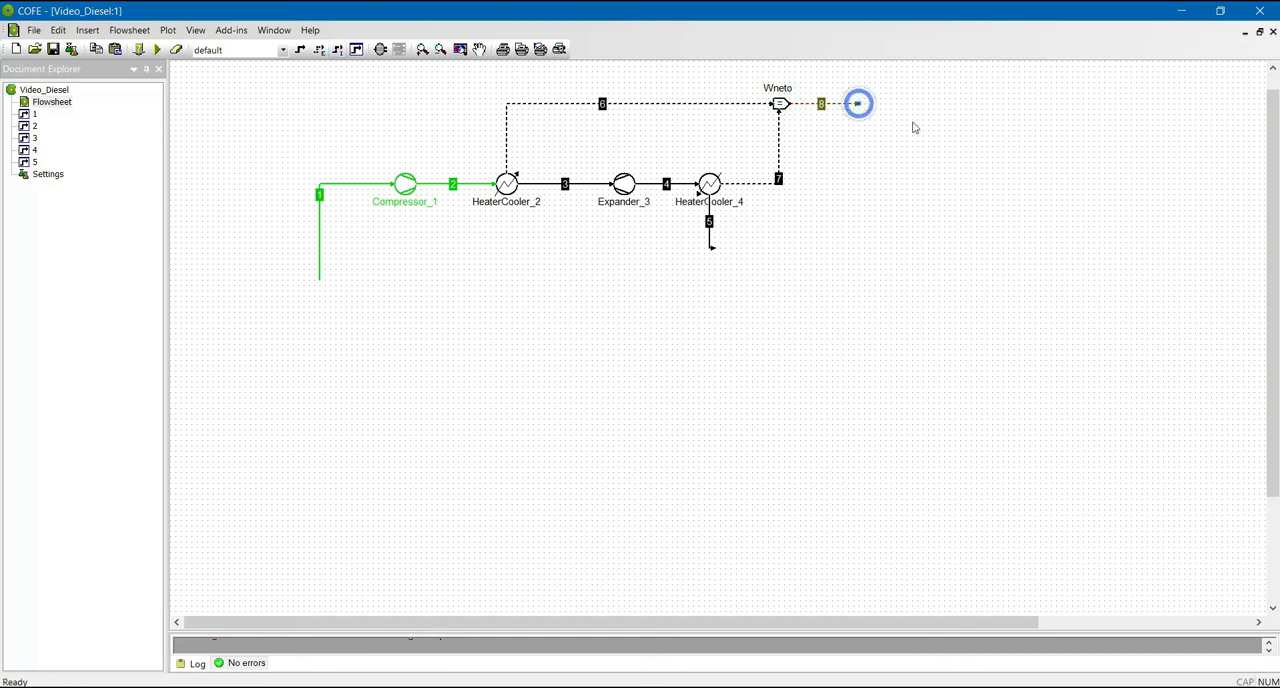
pyautogui.click(157, 49)
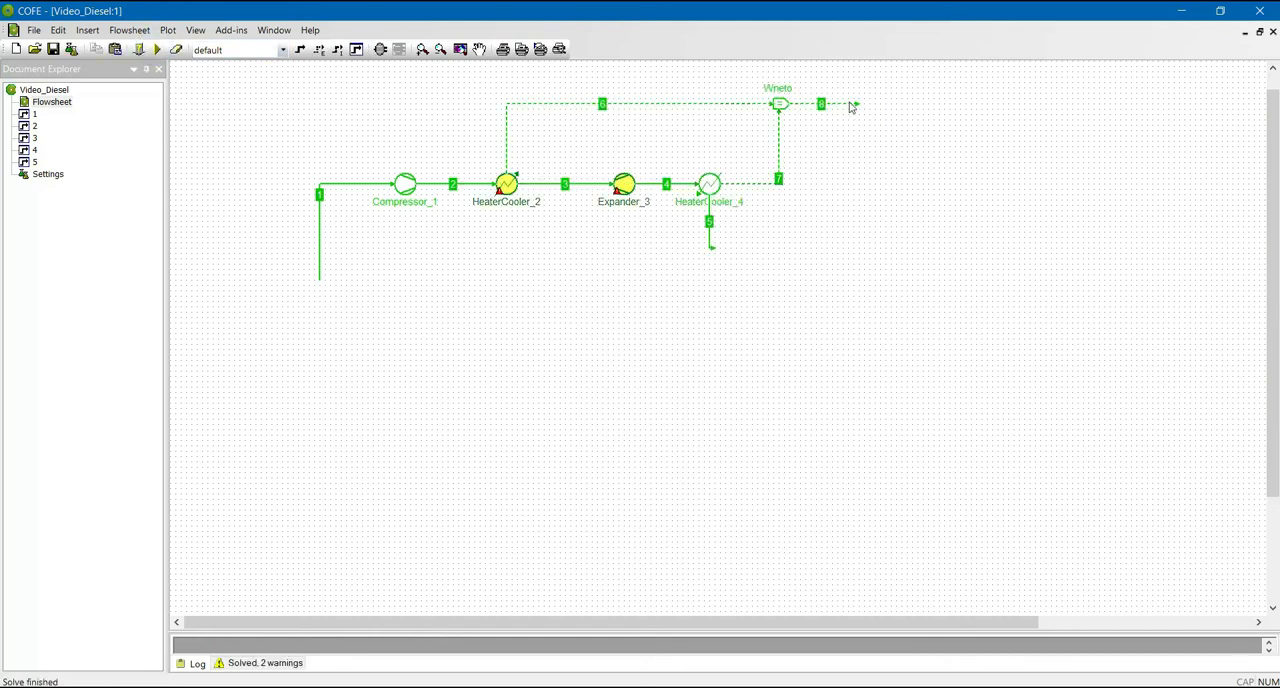
# - Check the Wneto value and its unit in the calculator's output stream data, and return to the flowsheet
pyautogui.doubleClick(850, 105)
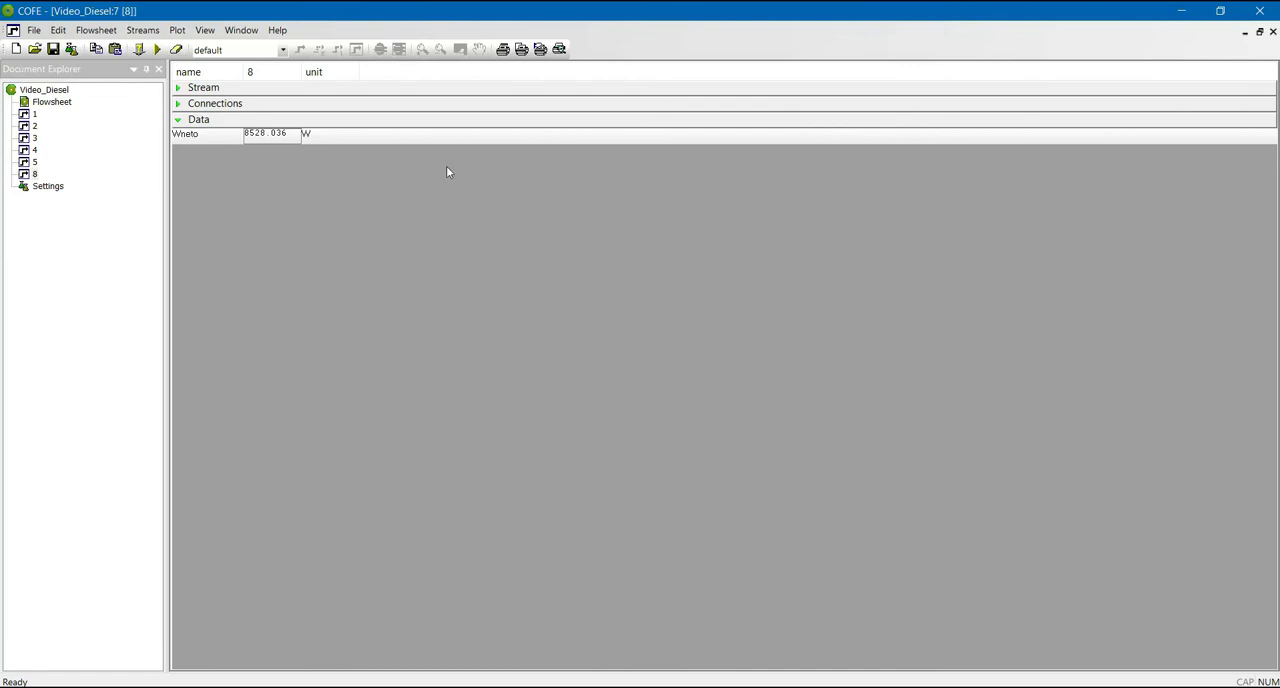
pyautogui.click(307, 136)
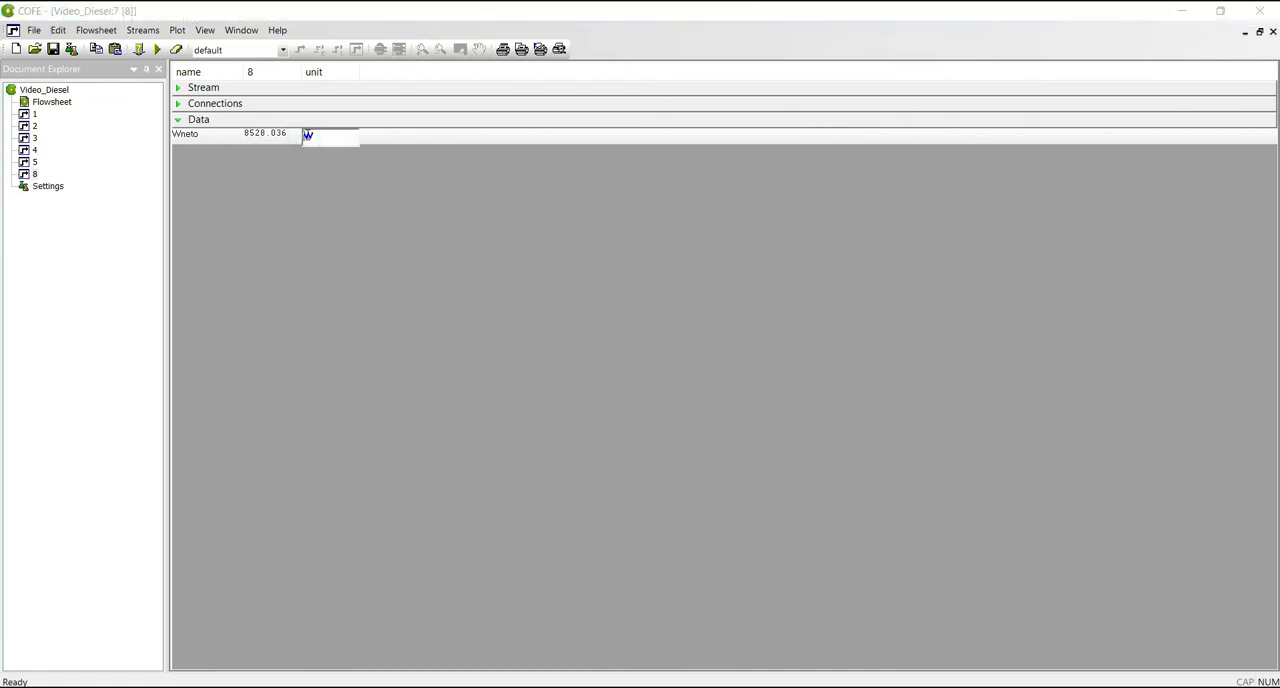
pyautogui.click(309, 135)
pyautogui.click(320, 161)
pyautogui.doubleClick(44, 103)
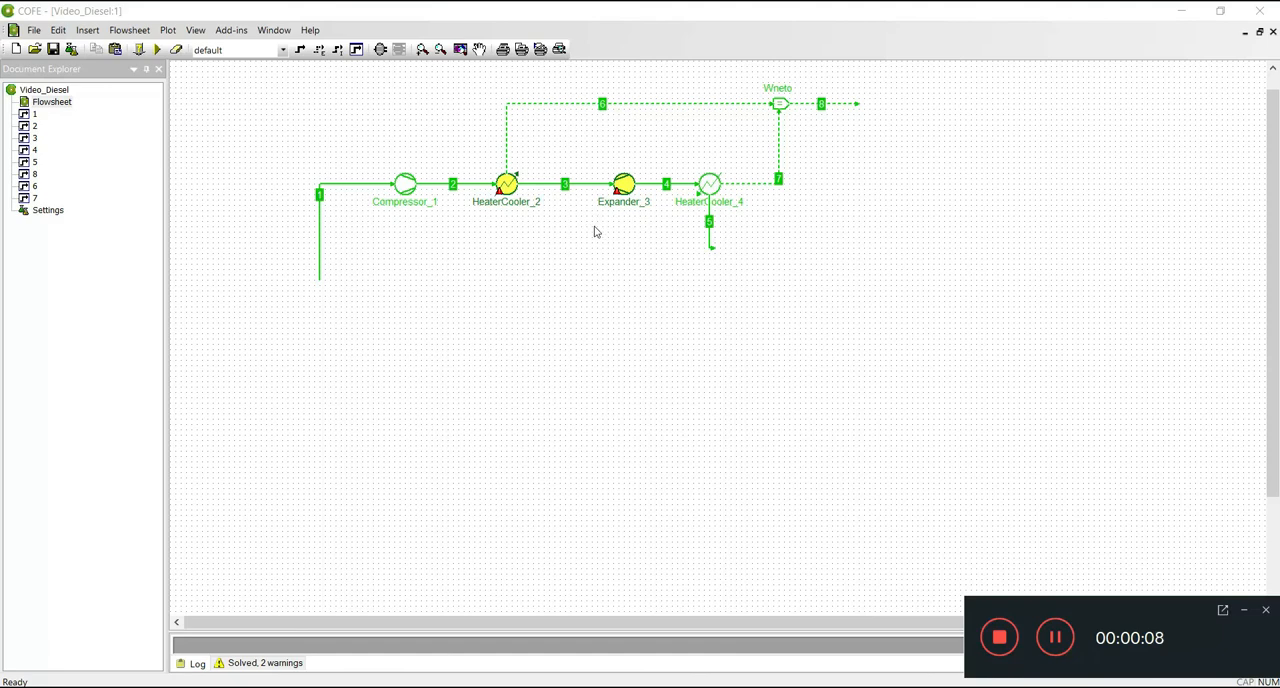
# - Add a second virtual information port to HeaterCooler_2 as an output coupled to Heat duty and close the unit's dialog
pyautogui.click(507, 188)
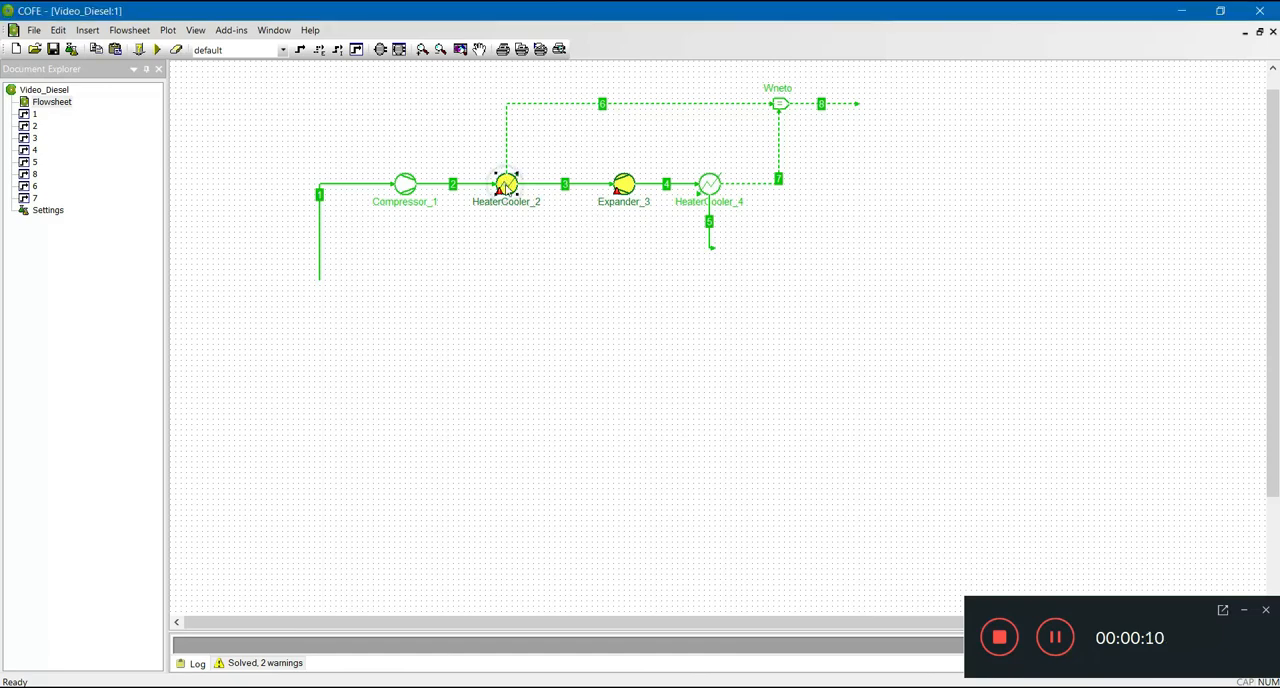
pyautogui.doubleClick(507, 188)
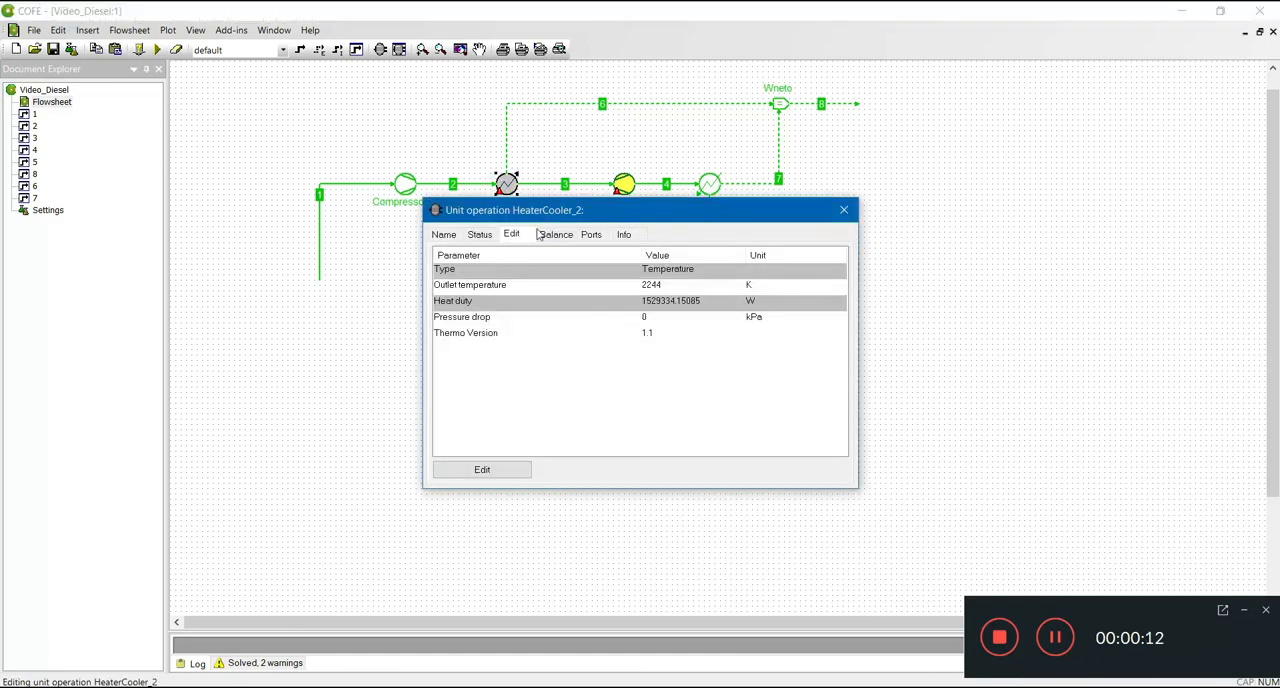
pyautogui.click(596, 236)
pyautogui.click(512, 467)
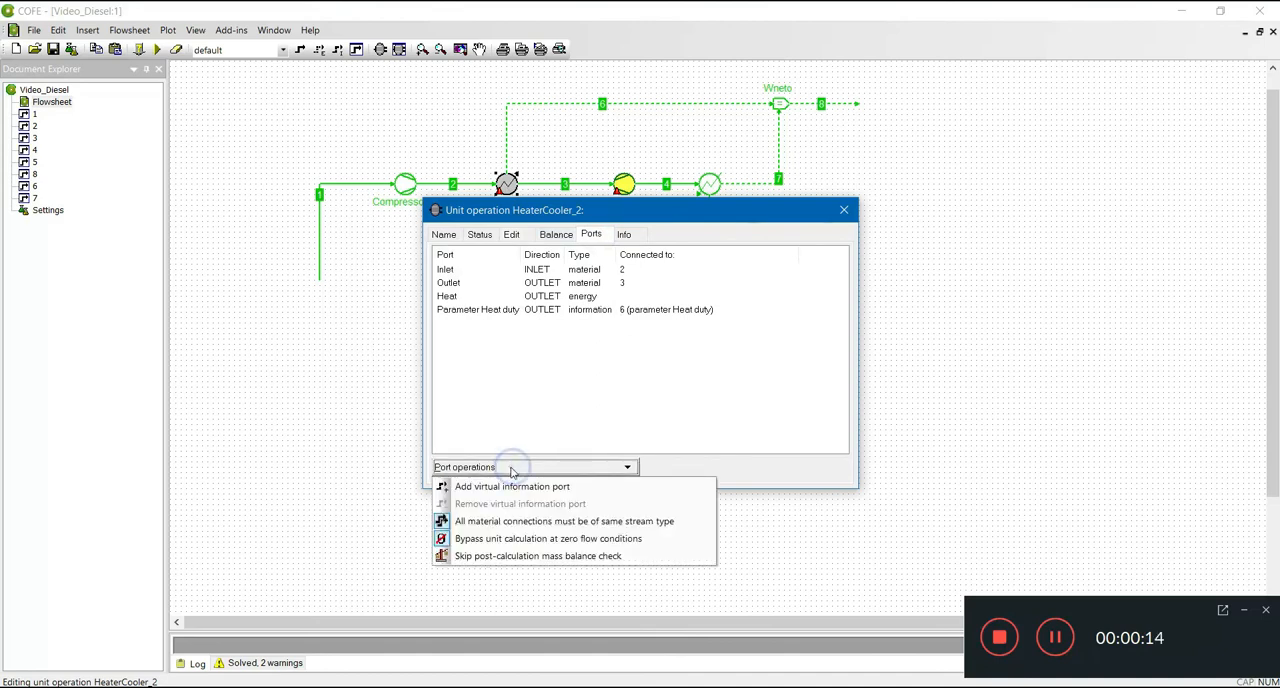
pyautogui.click(505, 487)
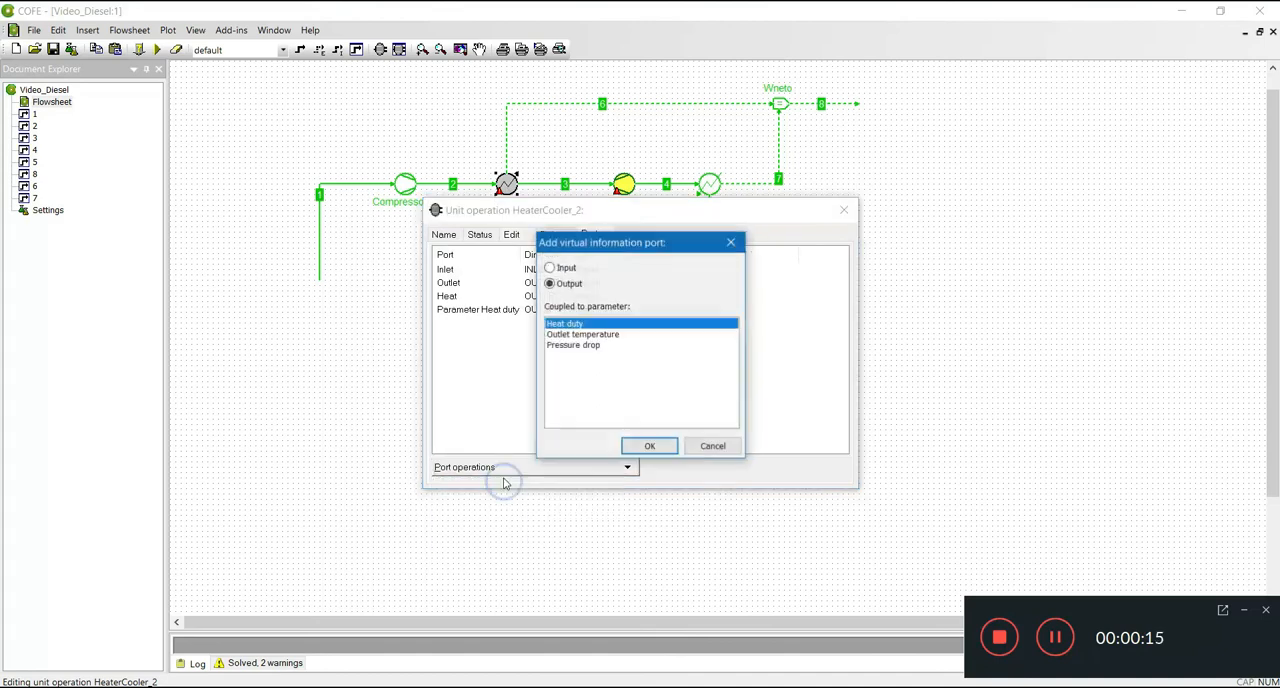
pyautogui.click(650, 445)
pyautogui.click(844, 210)
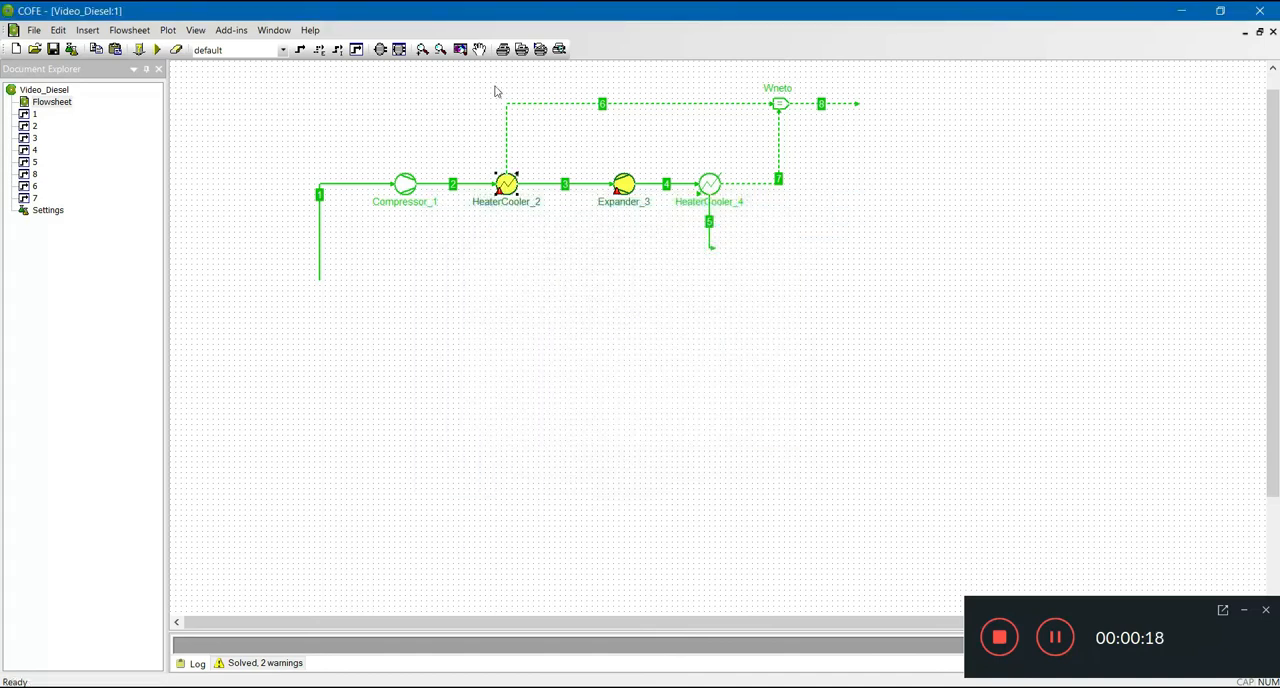
# - Insert a second InformationCalculator unit in the empty area below and to the right of HeaterCooler_4
pyautogui.click(380, 50)
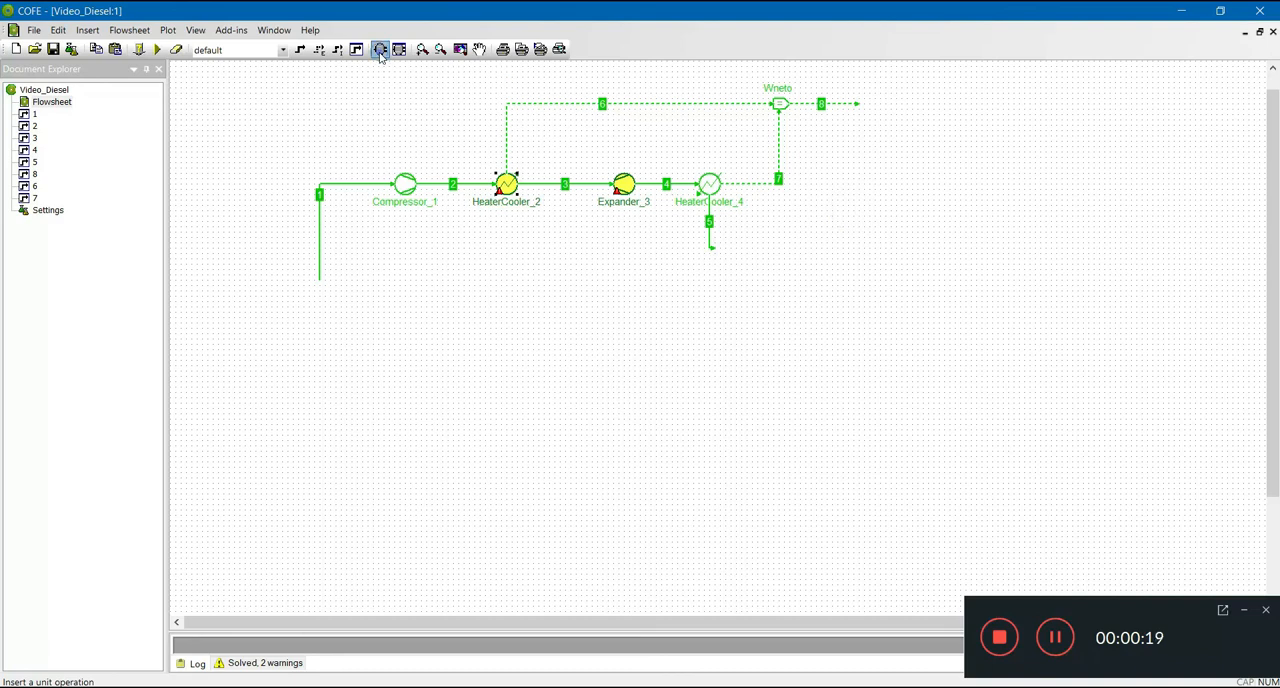
pyautogui.click(463, 147)
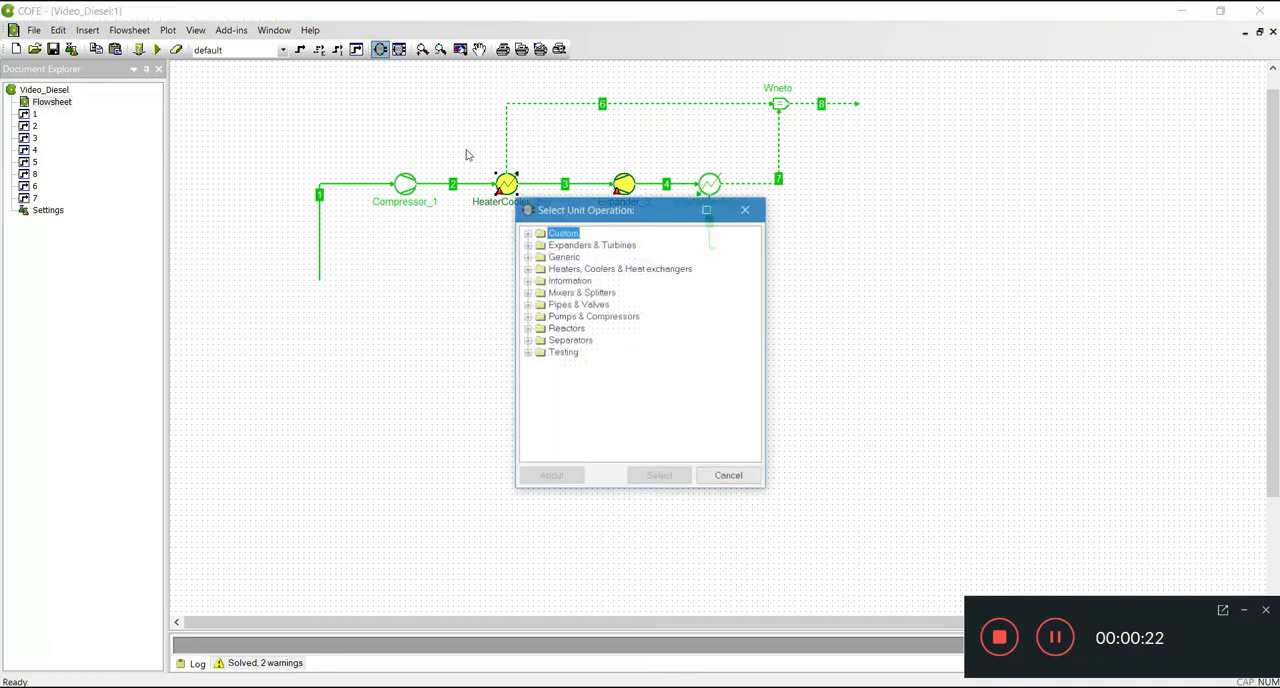
pyautogui.click(527, 281)
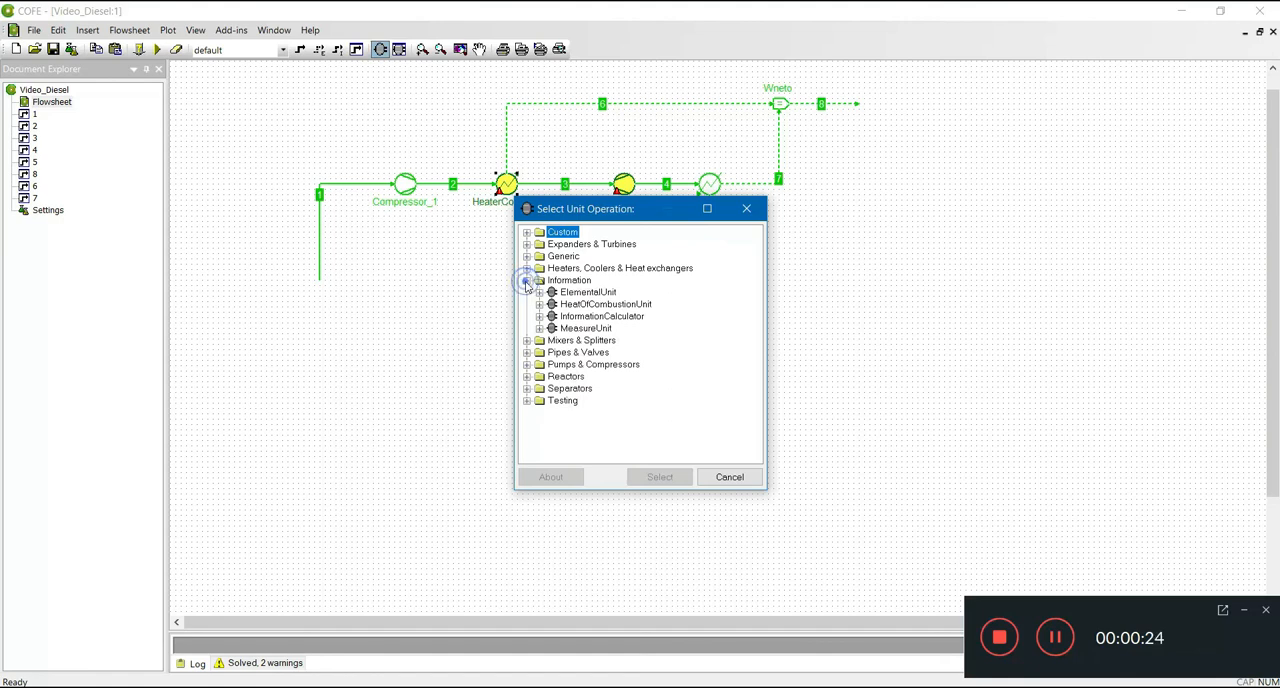
pyautogui.click(580, 304)
pyautogui.click(575, 317)
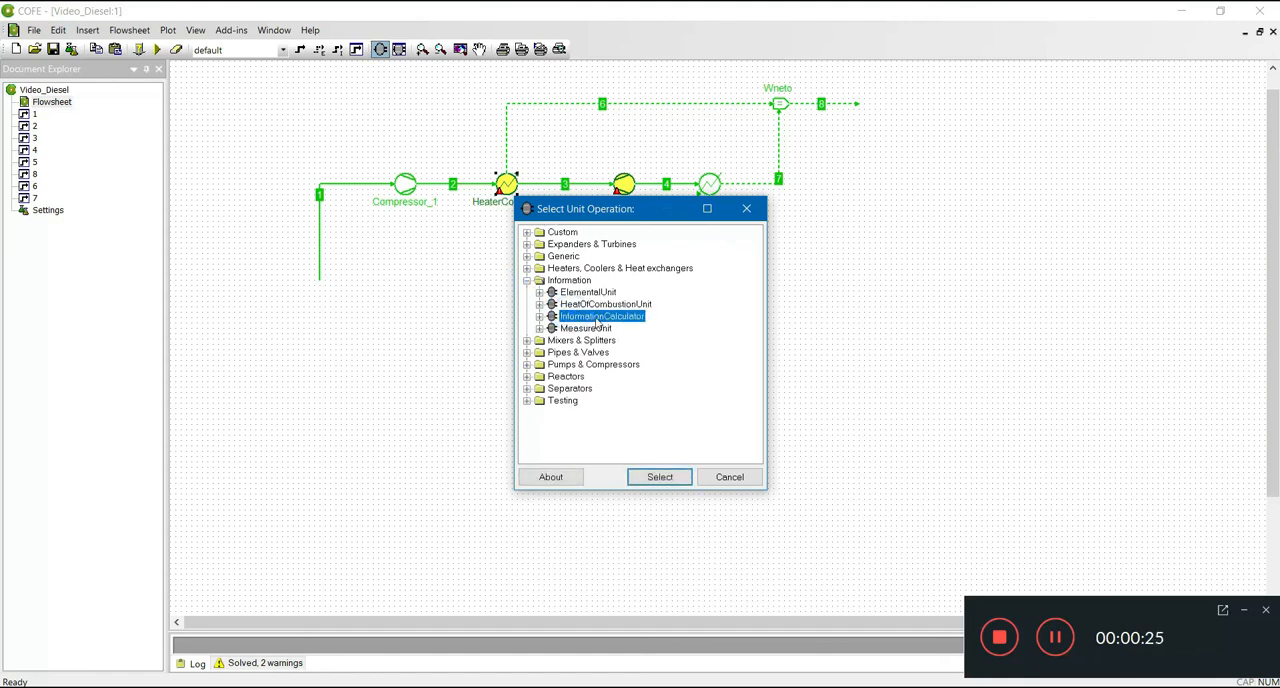
pyautogui.click(671, 477)
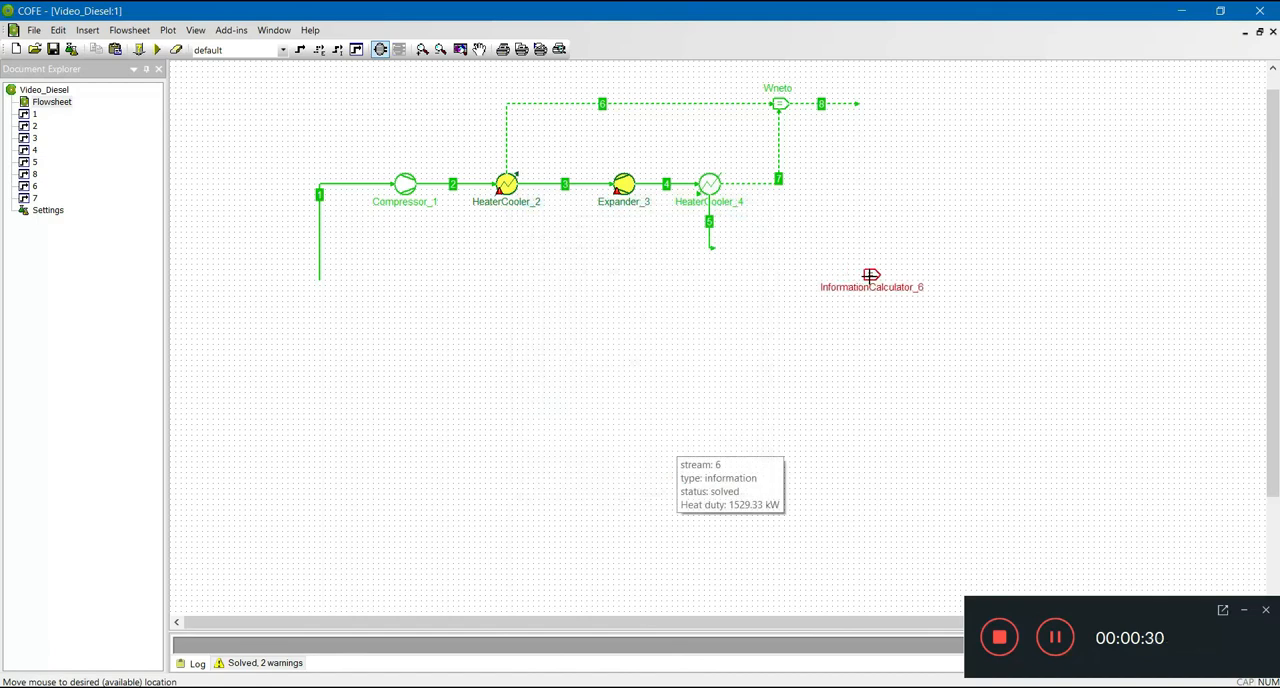
pyautogui.click(866, 279)
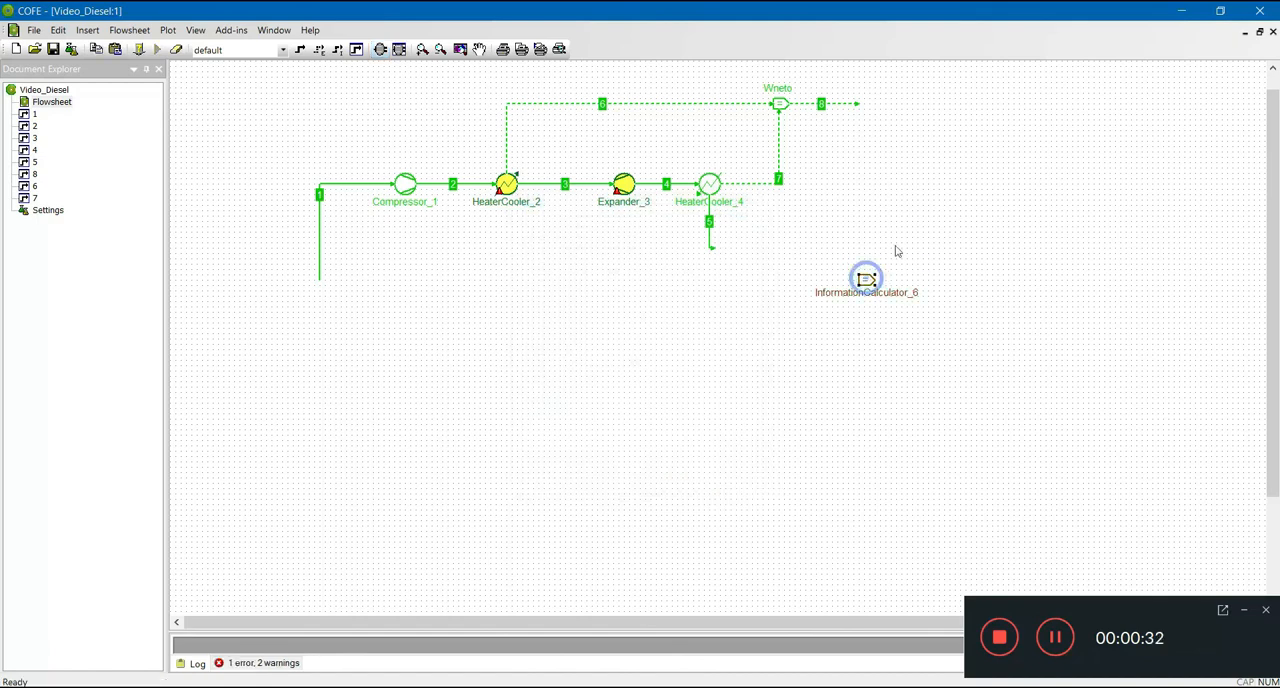
# - Open the new calculator's settings and add an input variable named Wneto
pyautogui.doubleClick(866, 281)
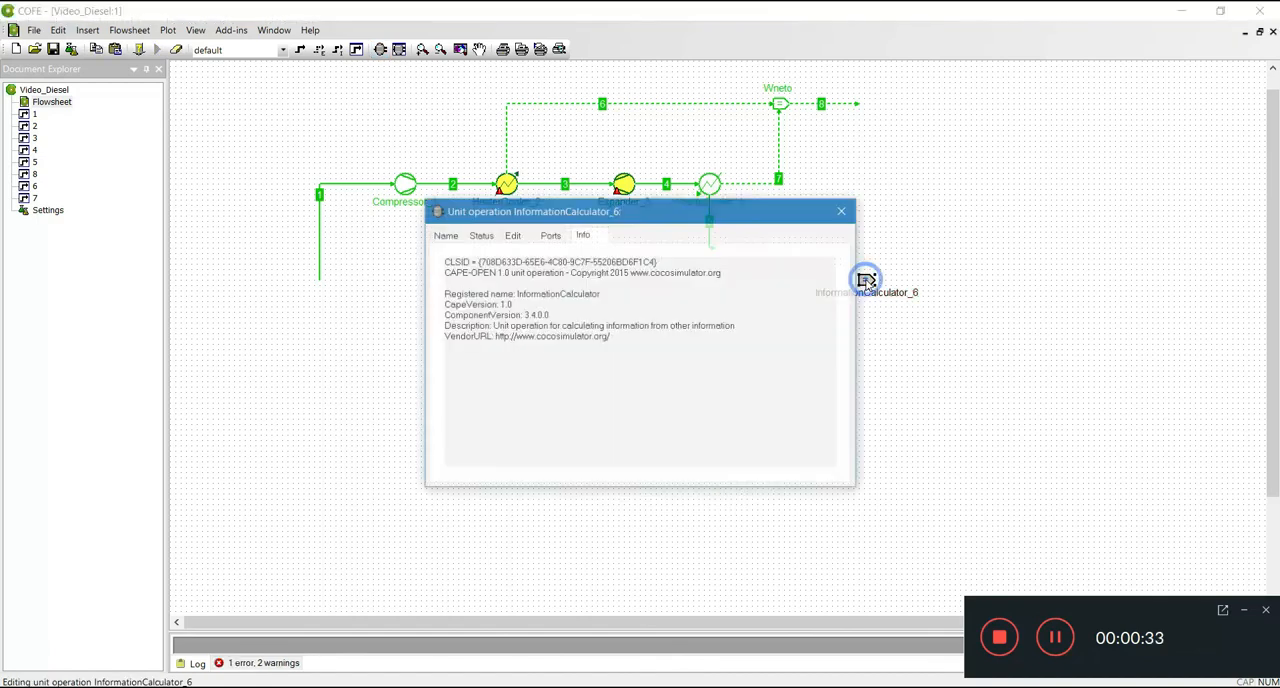
pyautogui.click(559, 239)
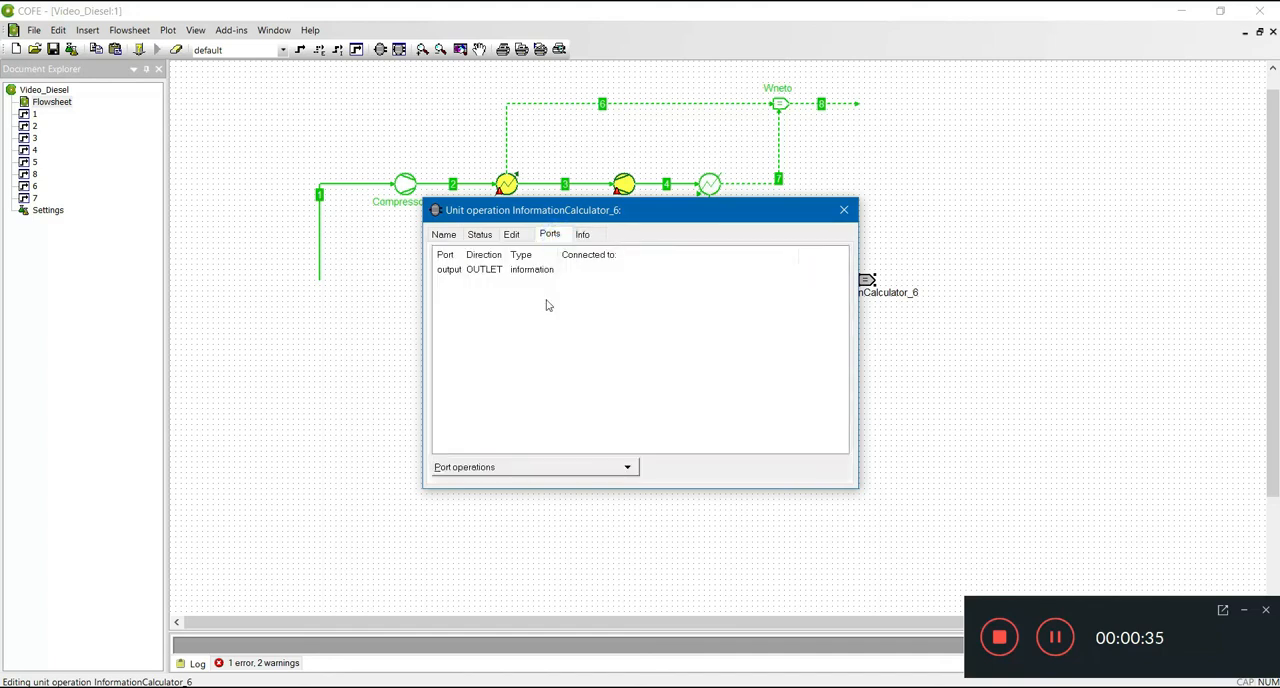
pyautogui.click(497, 467)
pyautogui.click(497, 393)
pyautogui.click(511, 235)
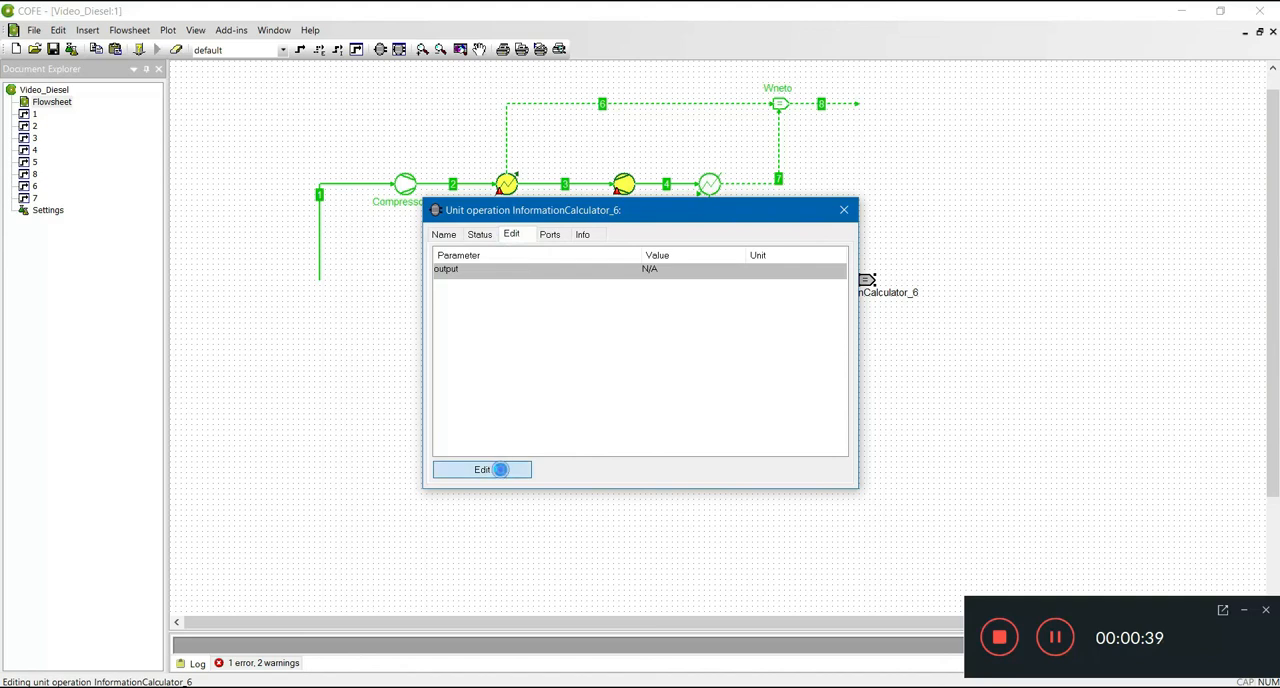
pyautogui.click(494, 469)
pyautogui.click(500, 360)
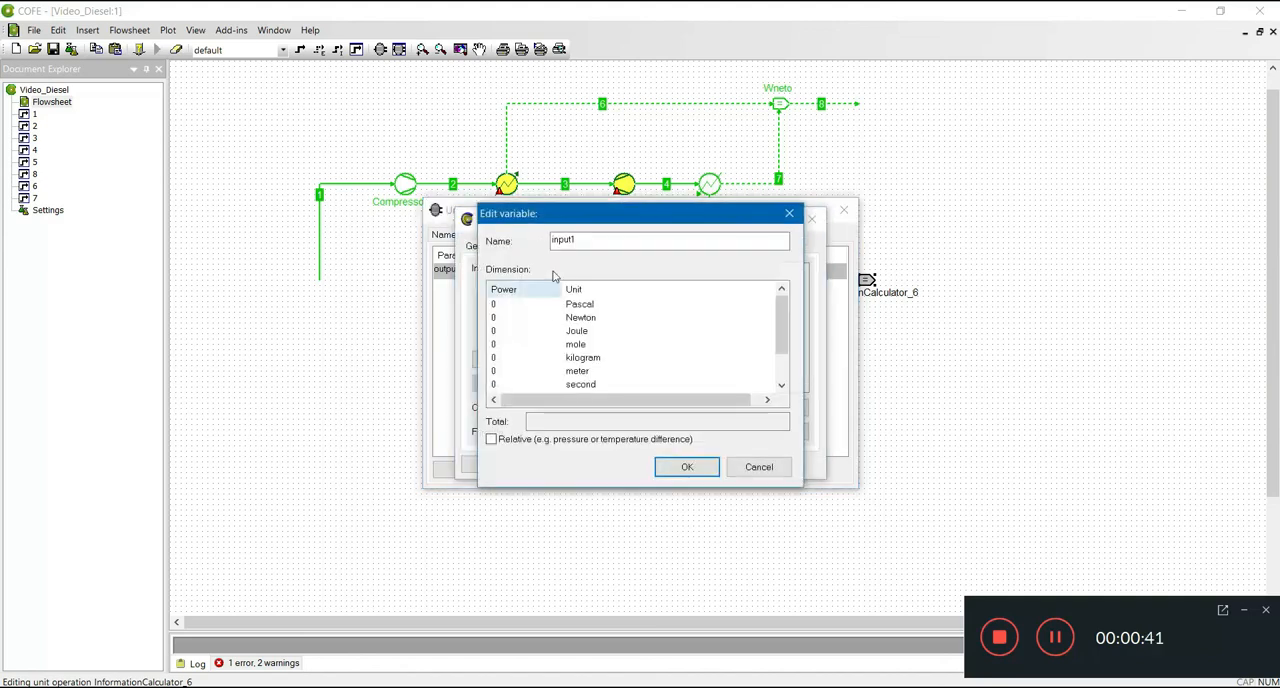
pyautogui.moveTo(600, 239); pyautogui.dragTo(523, 262)
pyautogui.write('Wne')
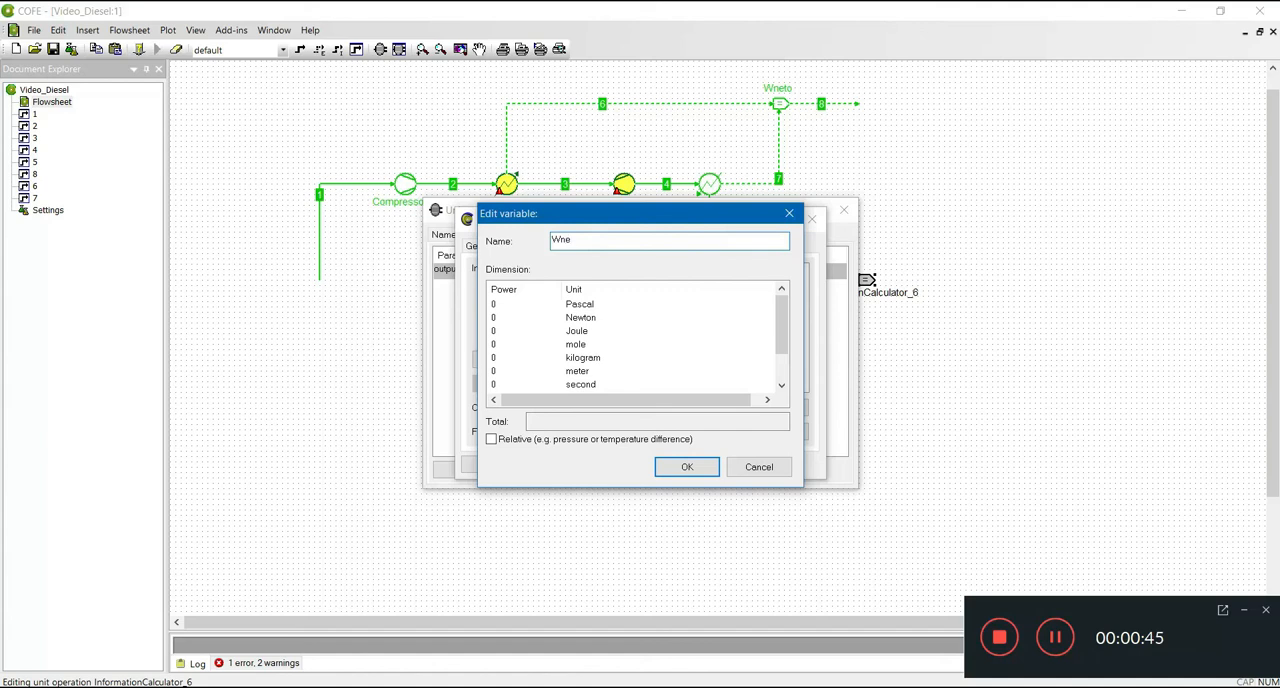
pyautogui.write('to')
# - Set the Wneto input's dimension to Watt to the power 1 and confirm the variable
pyautogui.scroll(-1, 769, 327)
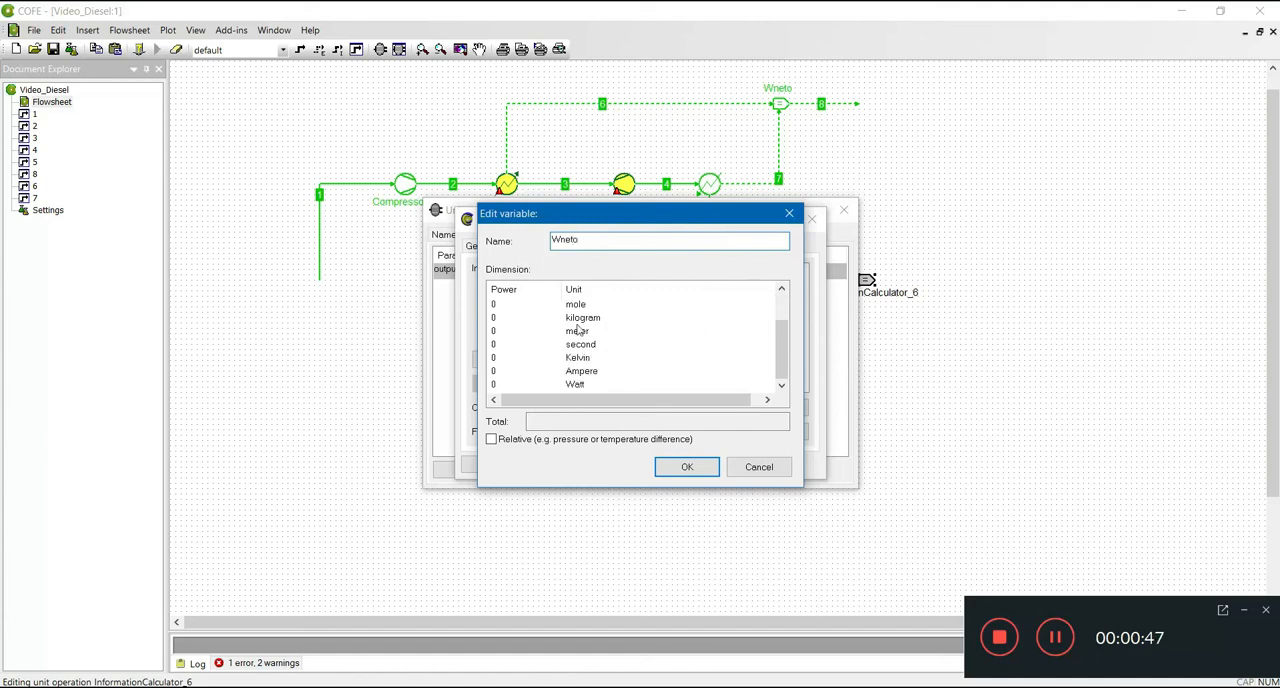
pyautogui.doubleClick(495, 386)
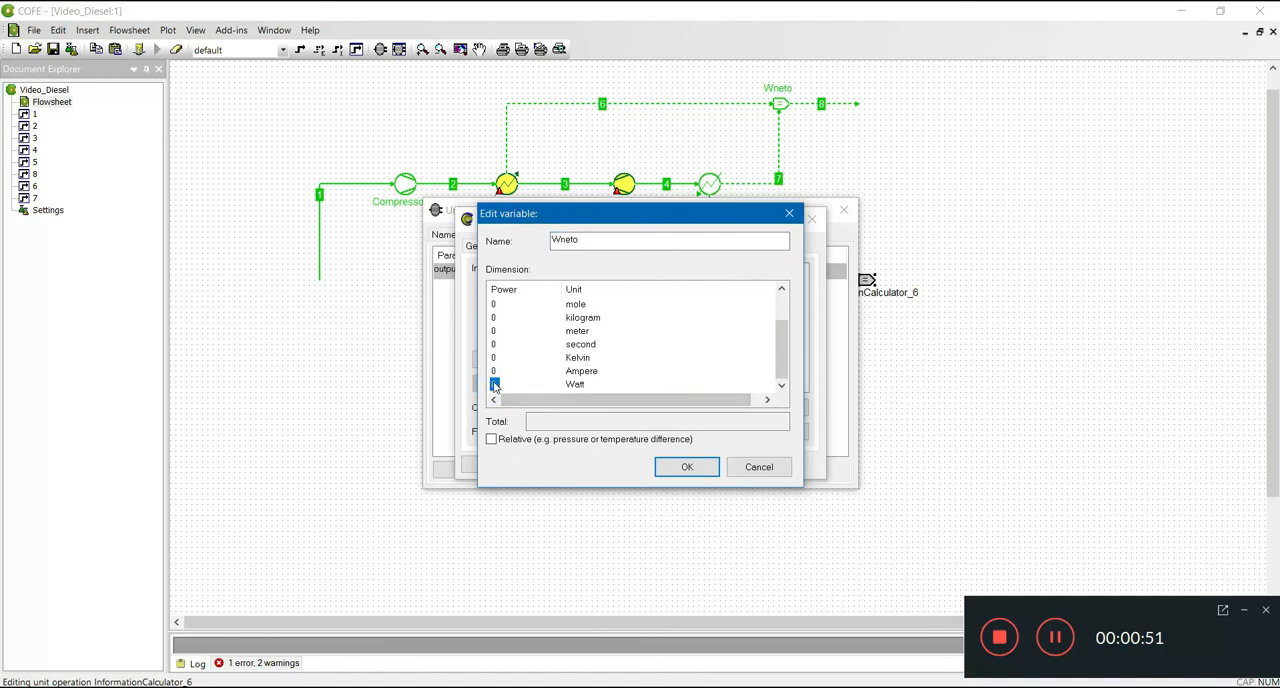
pyautogui.click(495, 386)
pyautogui.write('1')
pyautogui.click(687, 467)
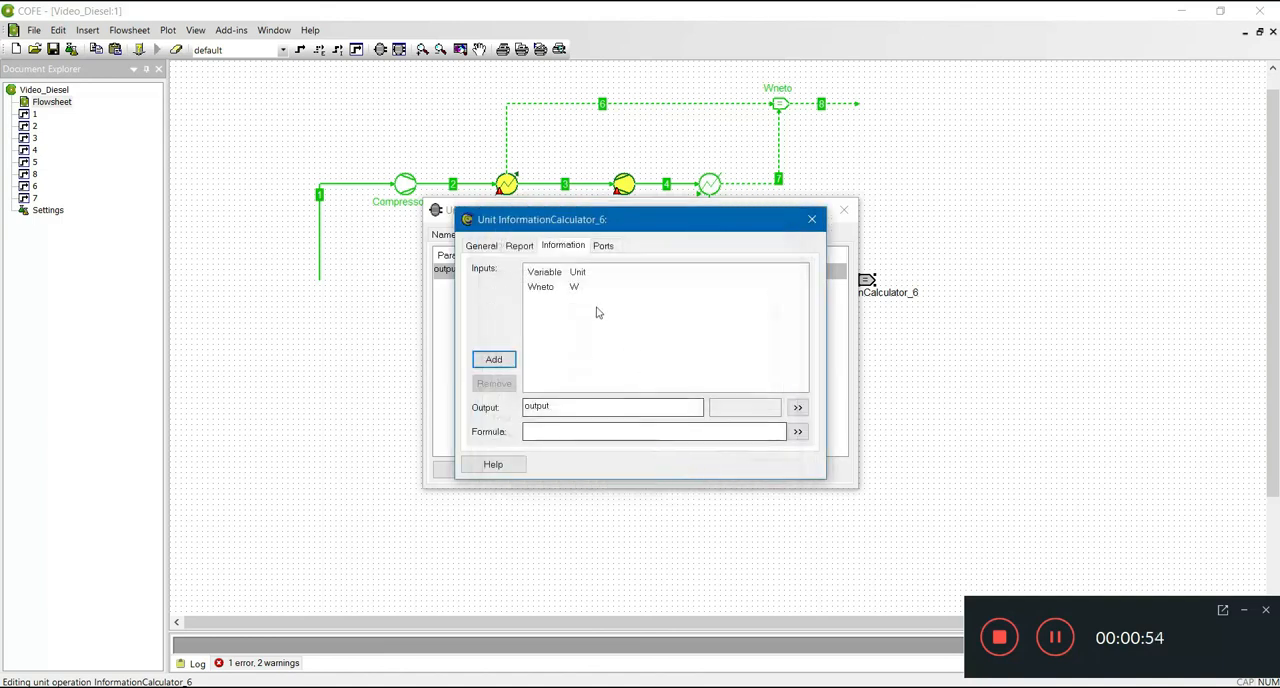
# - Add a second input variable named Qin to the new calculator, with its dimension set to Watt to the power 1
pyautogui.click(511, 366)
pyautogui.doubleClick(590, 243)
pyautogui.write('Qin')
pyautogui.press('Return')
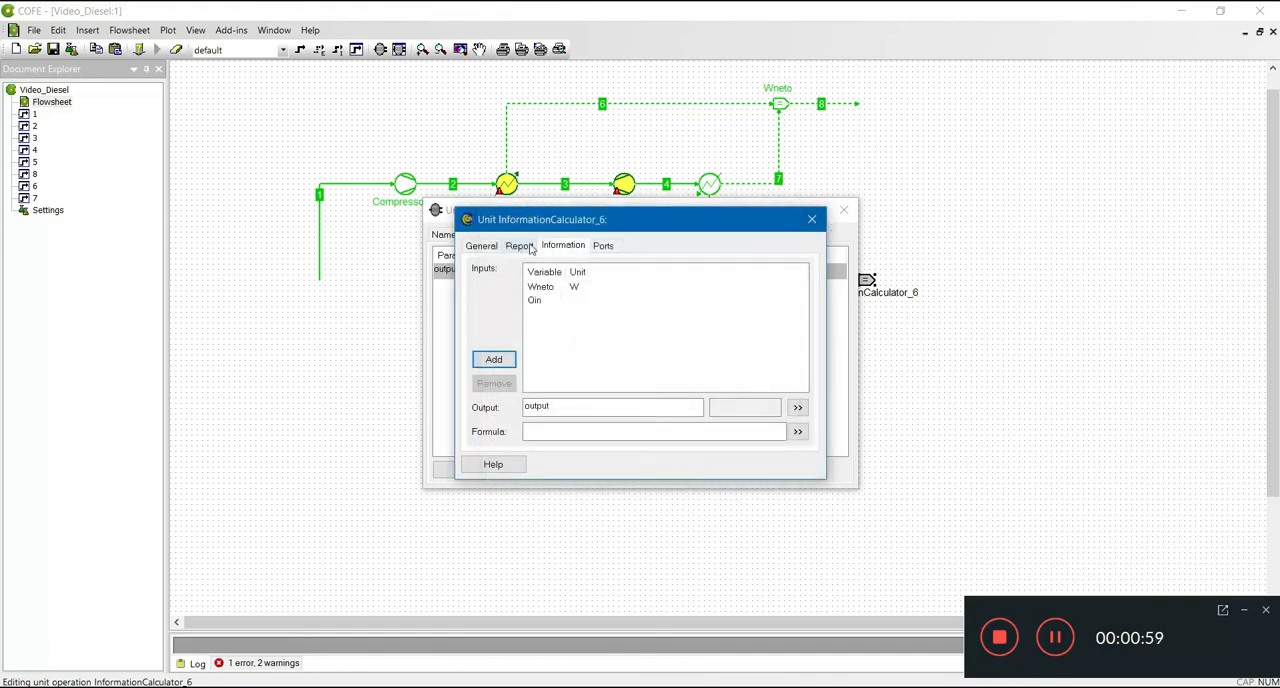
pyautogui.doubleClick(534, 300)
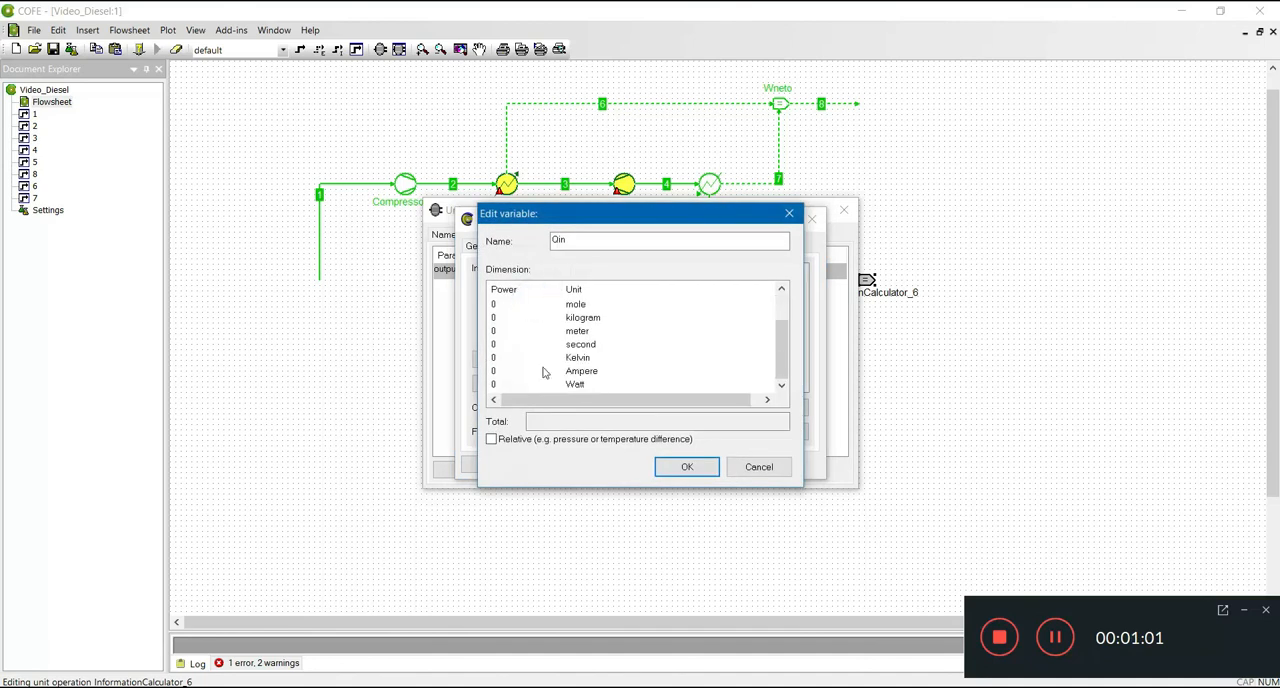
pyautogui.doubleClick(493, 385)
pyautogui.click(493, 387)
pyautogui.write('1')
pyautogui.click(671, 465)
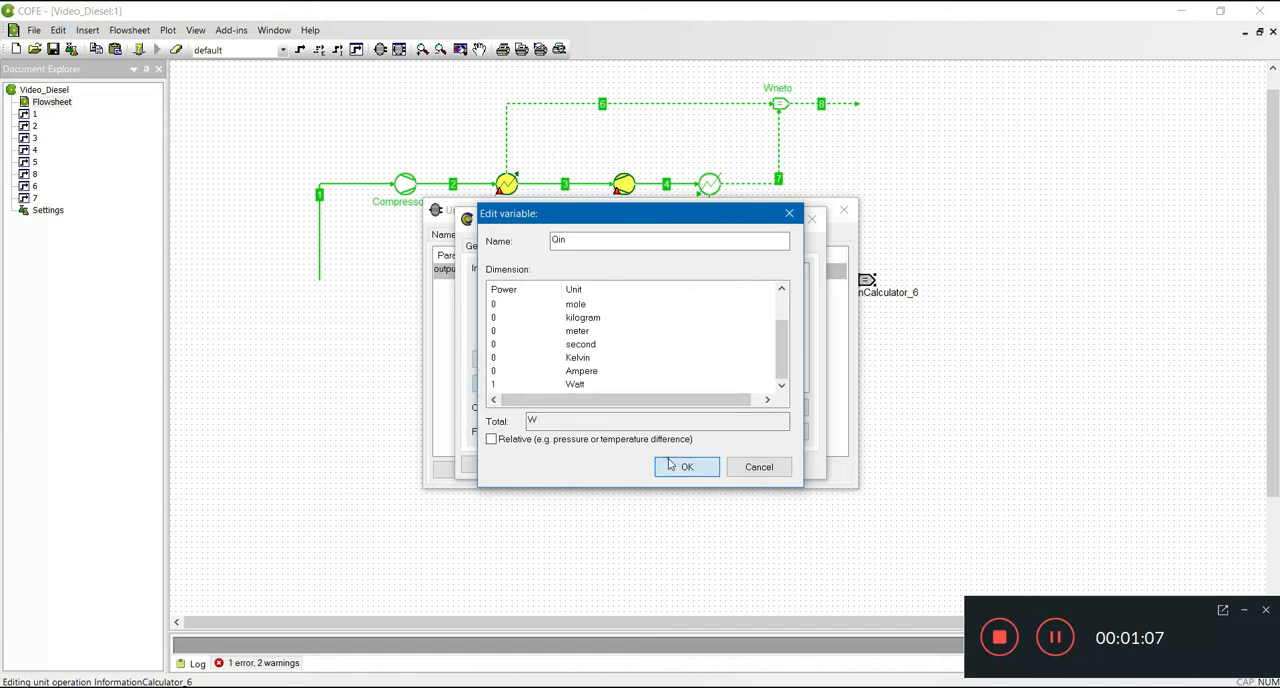
# - Rename the new calculator's output as Eficiencia, enter the formula Wneto/Qin, and close the unit's settings
pyautogui.doubleClick(560, 407)
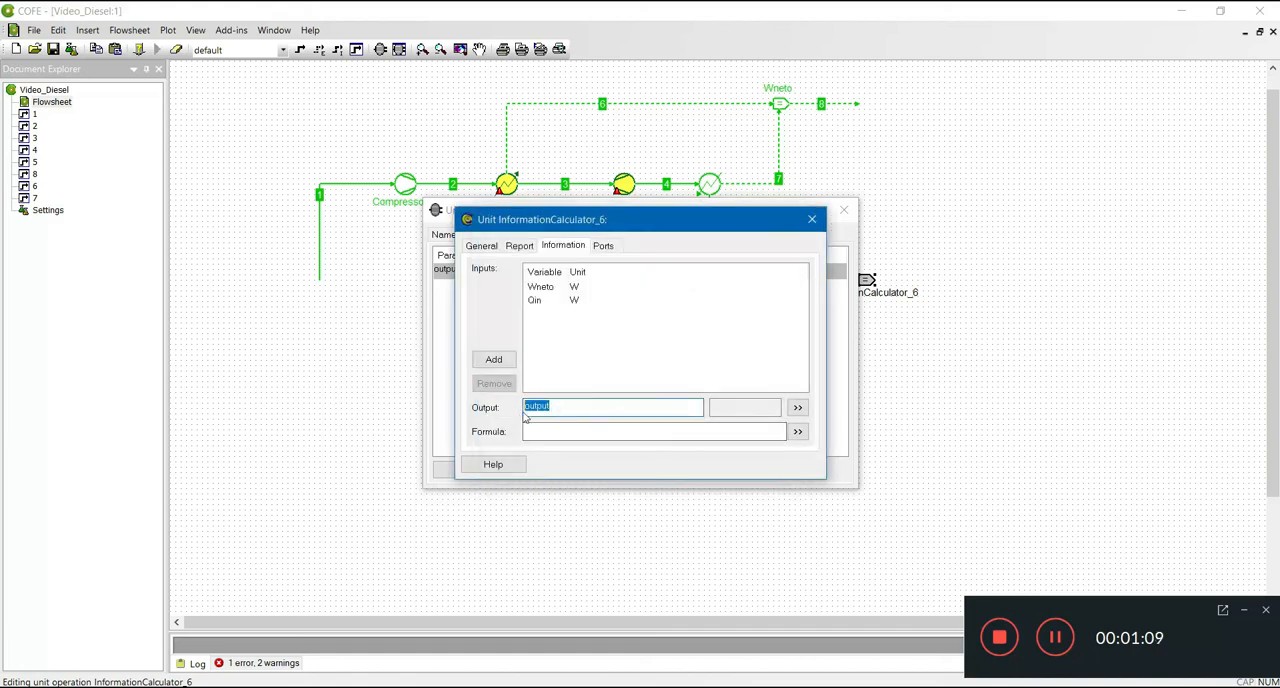
pyautogui.write('Eficiencia')
pyautogui.click(566, 426)
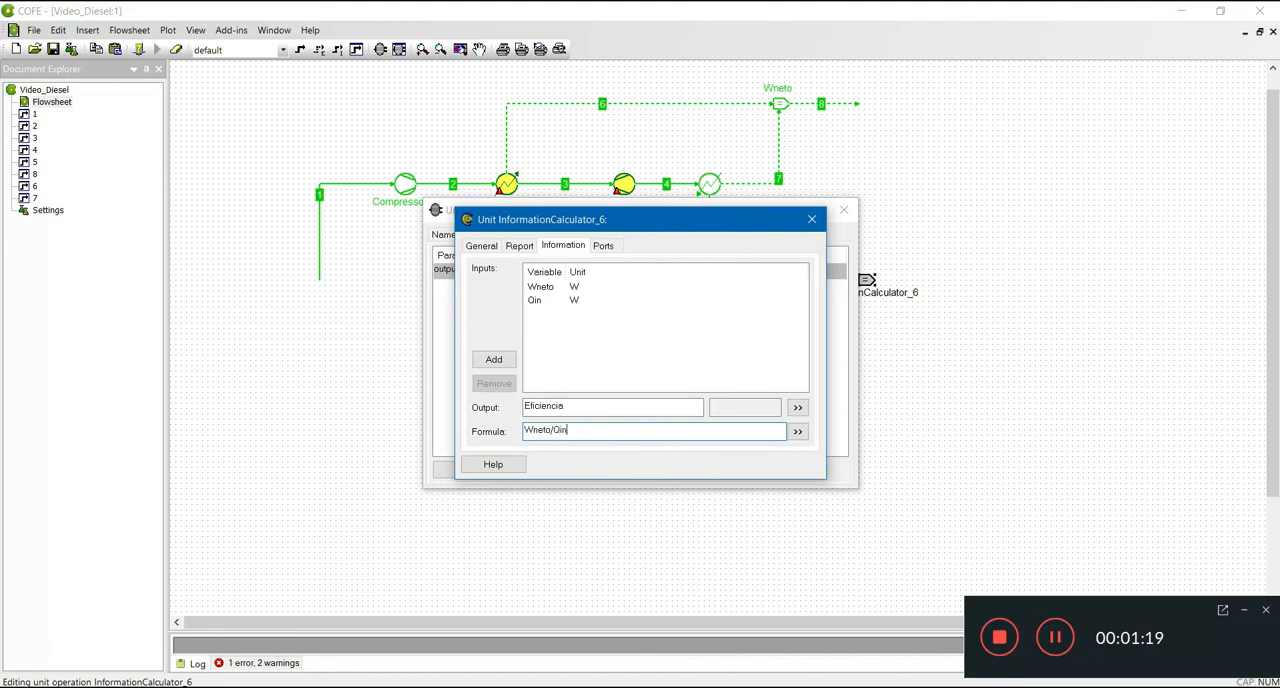
pyautogui.press('Return')
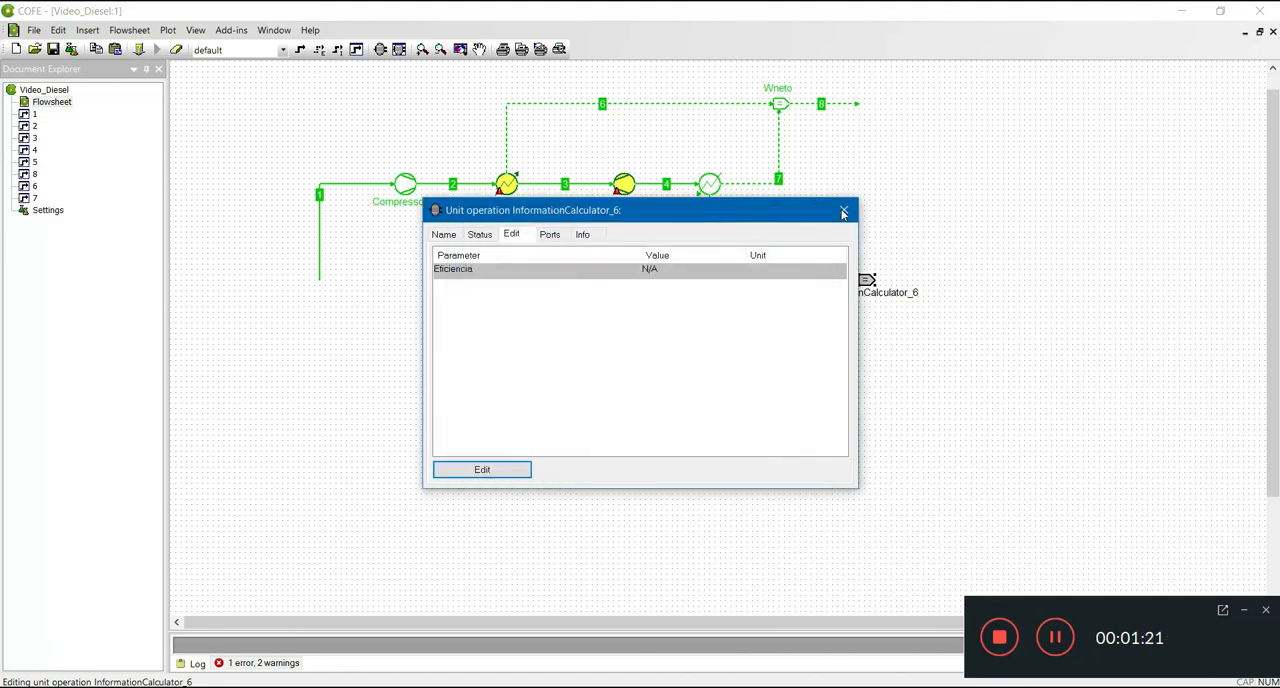
pyautogui.click(843, 211)
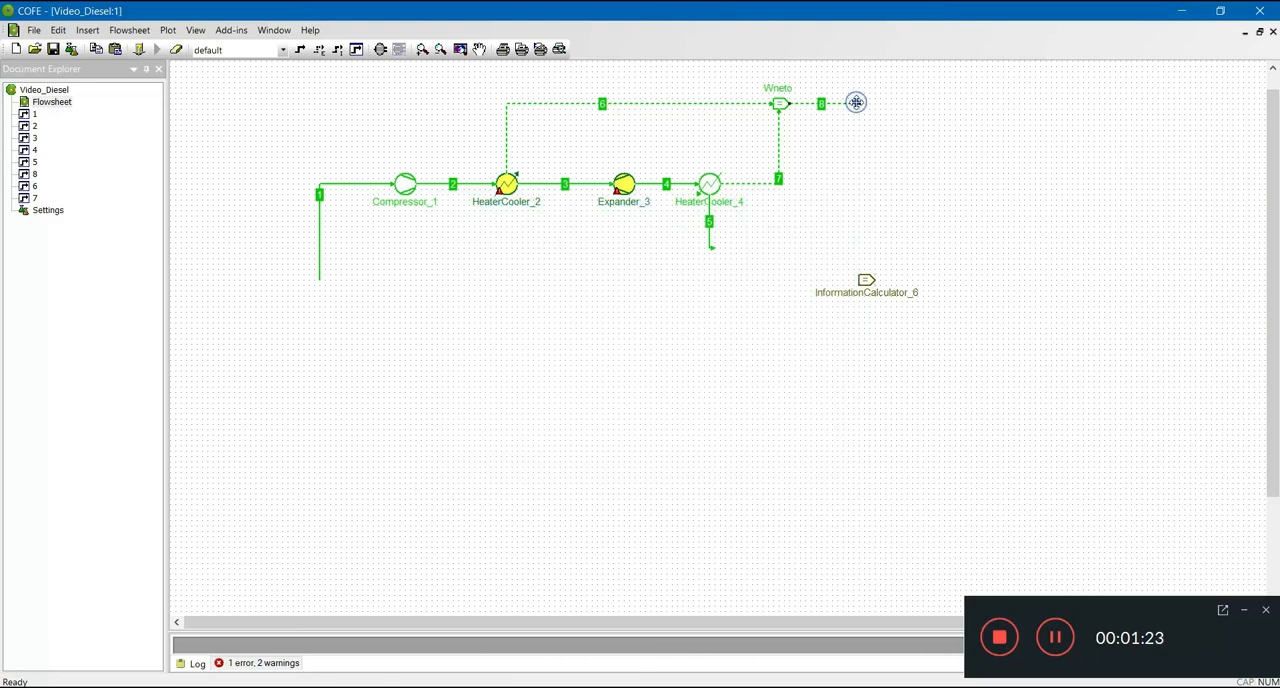
# - Extend stream 8's free end to the new calculator and connect it to the Wneto port
pyautogui.moveTo(856, 102); pyautogui.dragTo(864, 274)
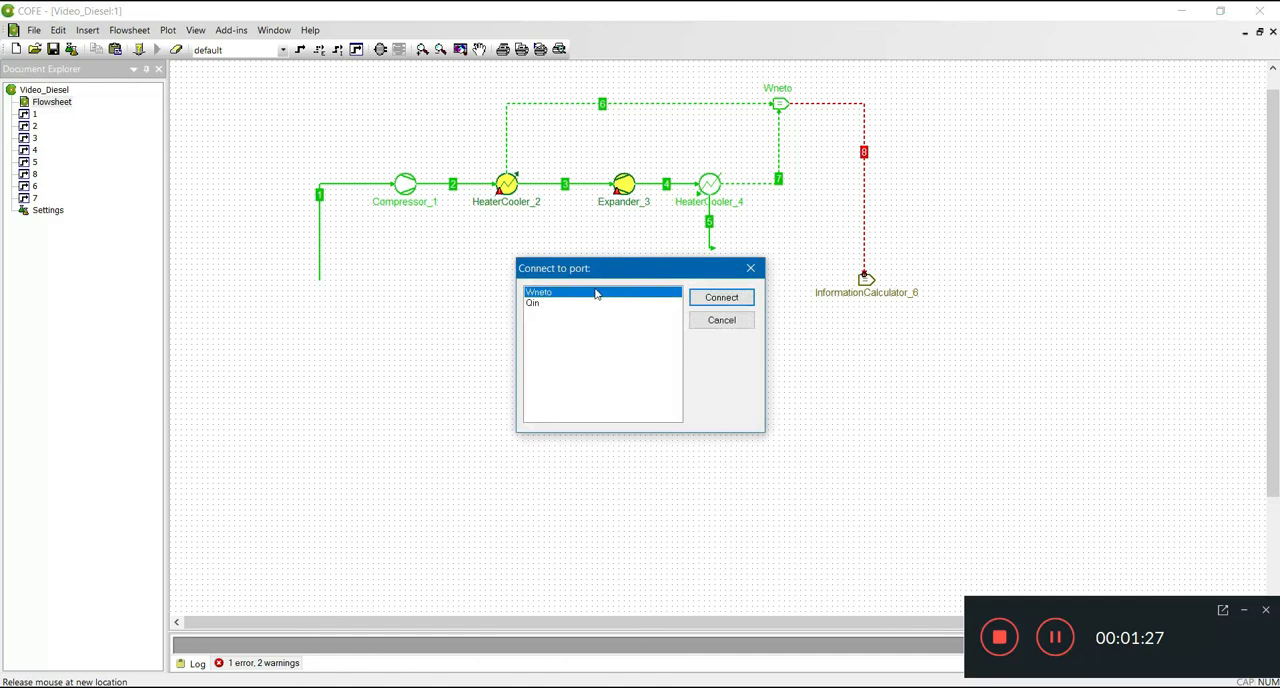
pyautogui.click(721, 297)
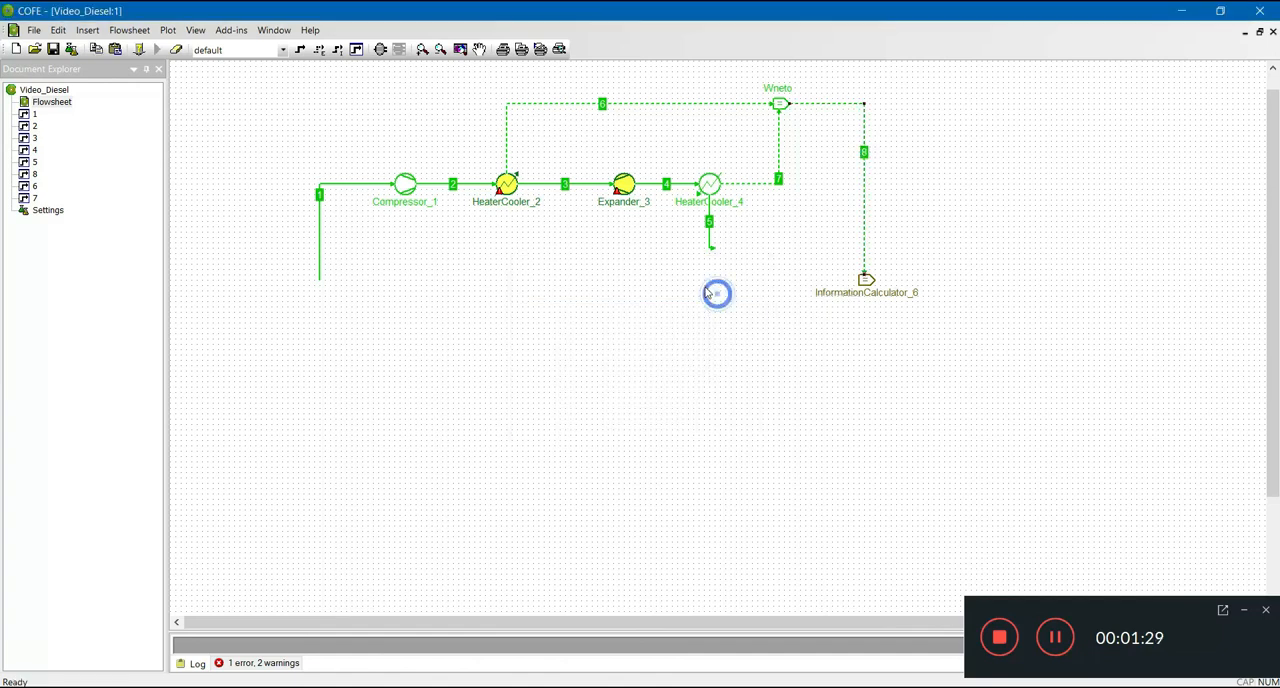
# - Draw an information stream from HeaterCooler_2 and route it below the flowsheet into the remaining input of InformationCalculator_6
pyautogui.click(337, 49)
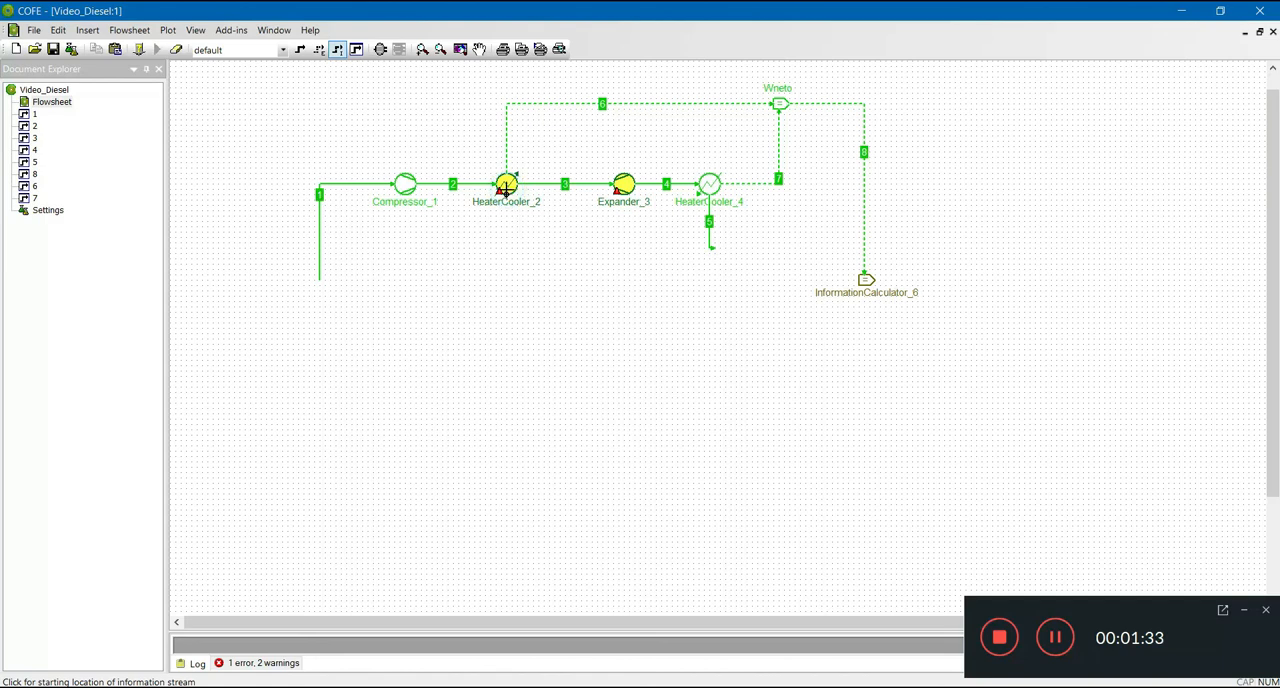
pyautogui.click(505, 186)
pyautogui.click(506, 213)
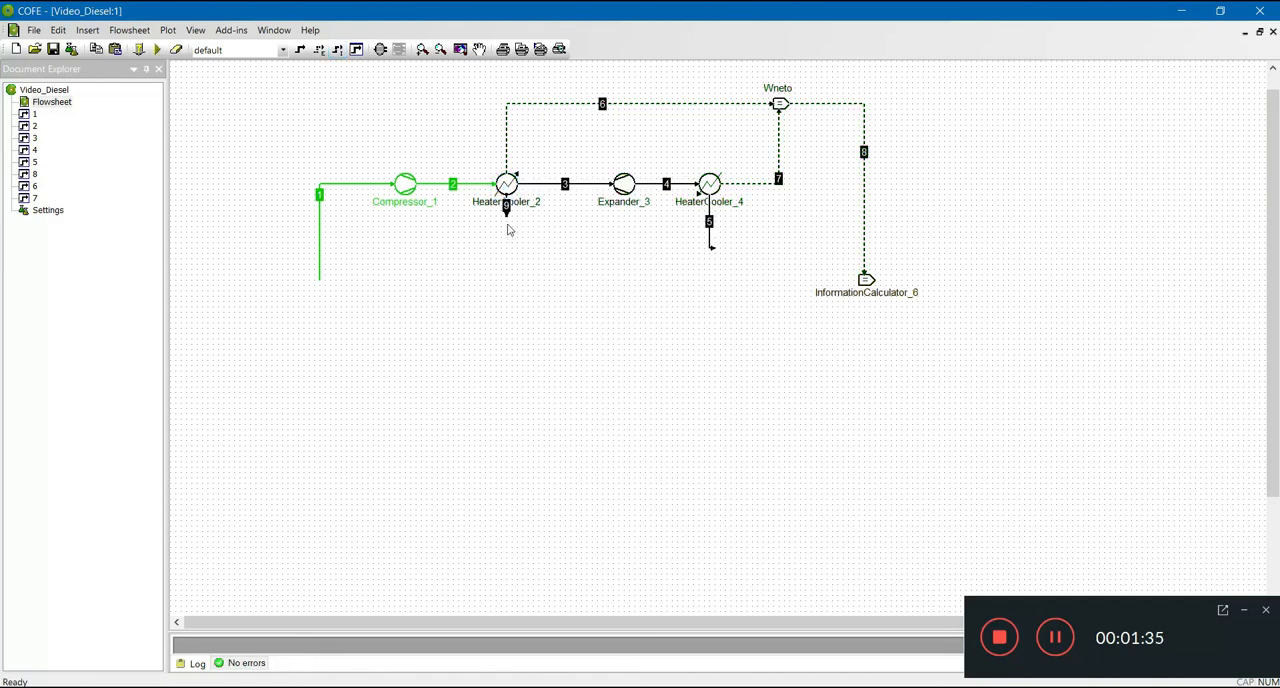
pyautogui.click(515, 227)
pyautogui.moveTo(506, 213); pyautogui.dragTo(652, 296)
pyautogui.moveTo(738, 290); pyautogui.dragTo(865, 281)
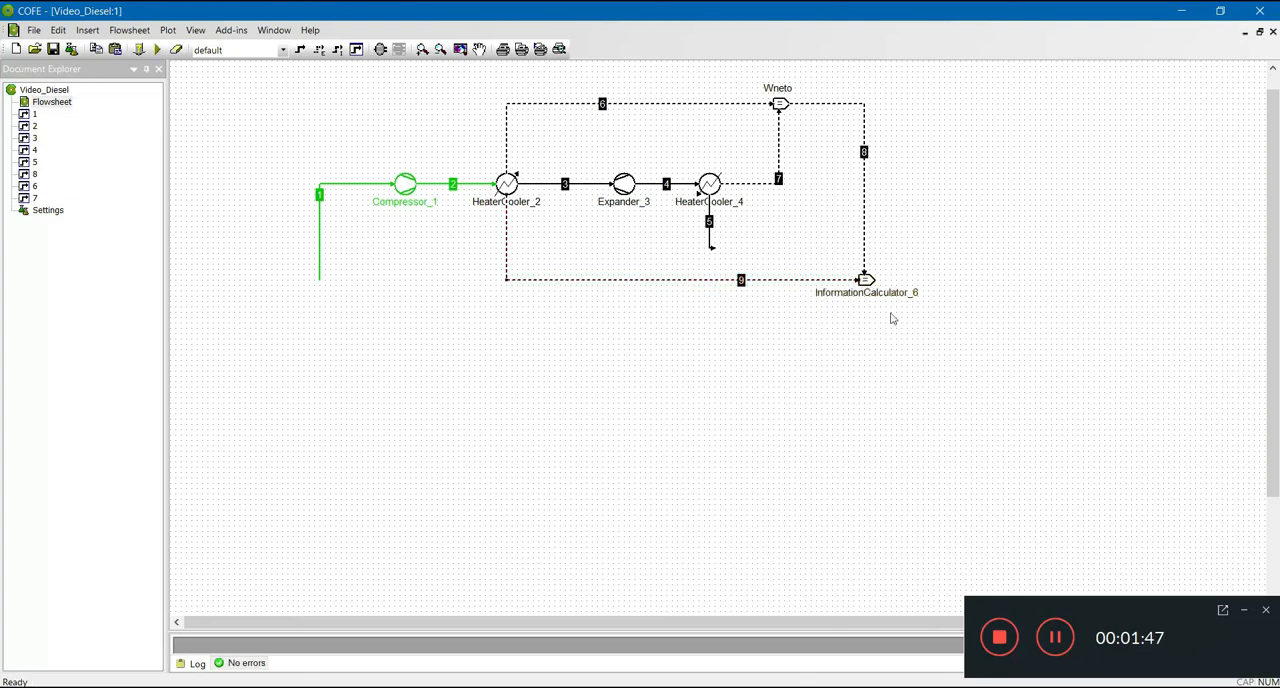
# - Add an outgoing information stream from InformationCalculator_6, ending freely a short distance to its right
pyautogui.click(337, 50)
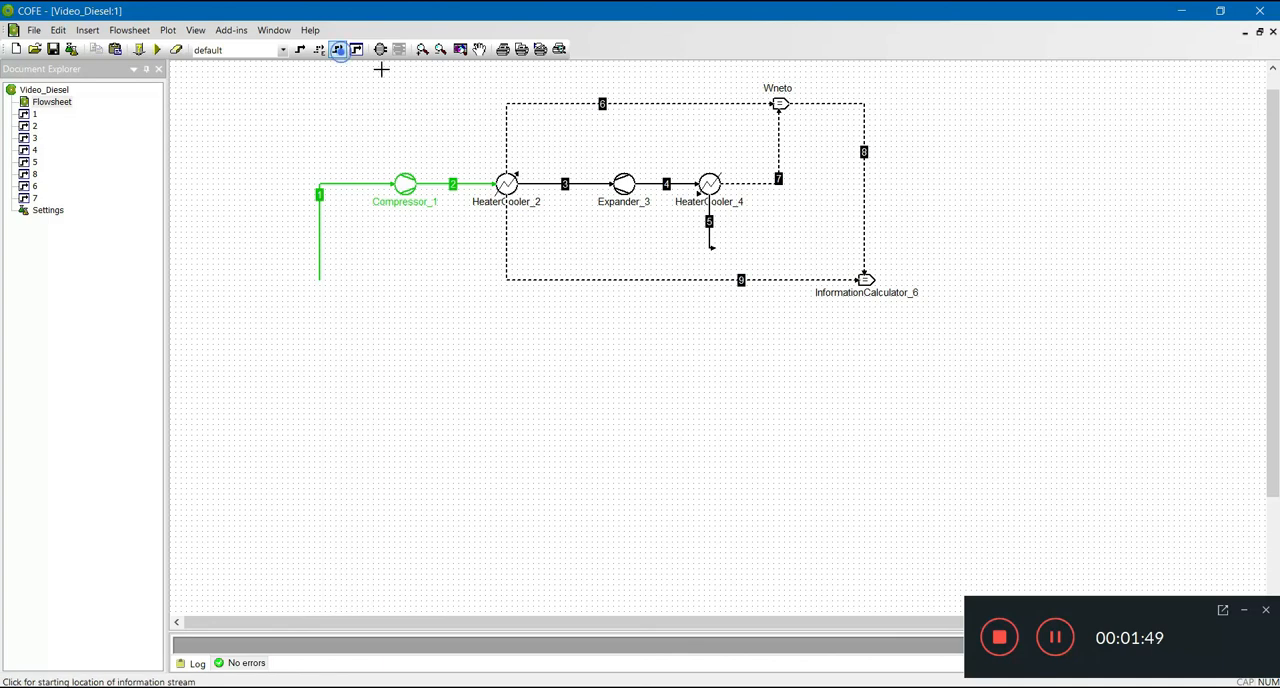
pyautogui.click(870, 280)
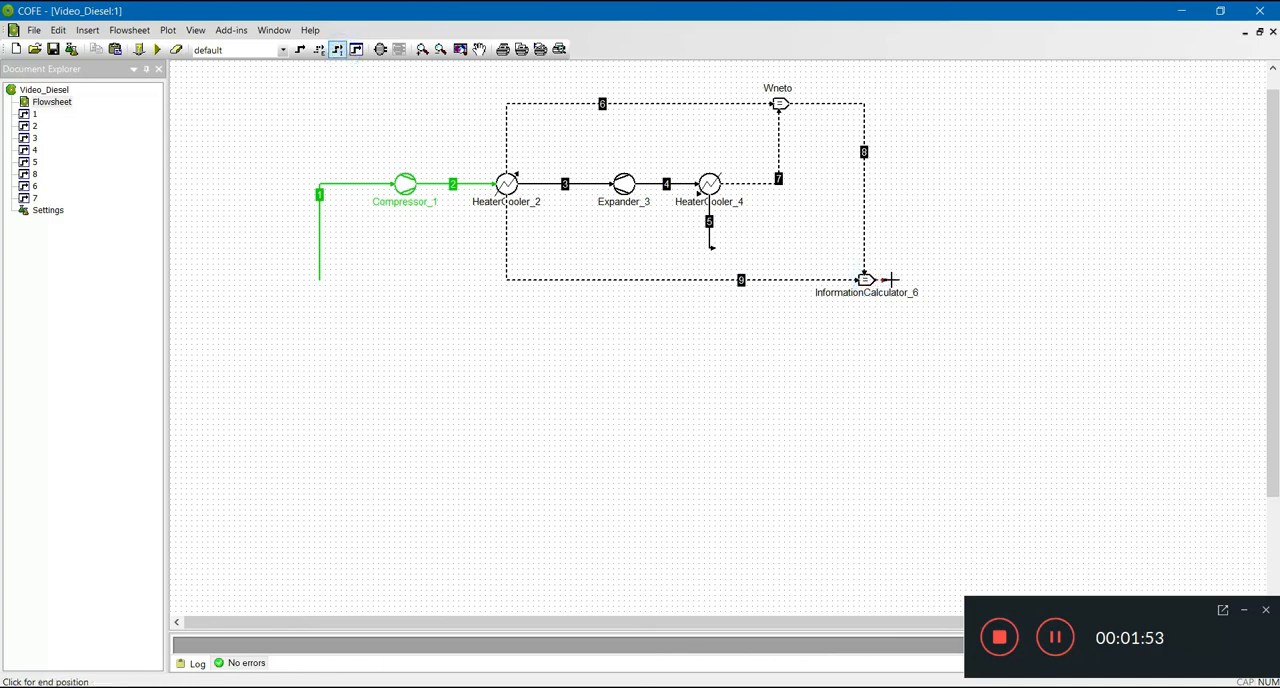
pyautogui.click(959, 282)
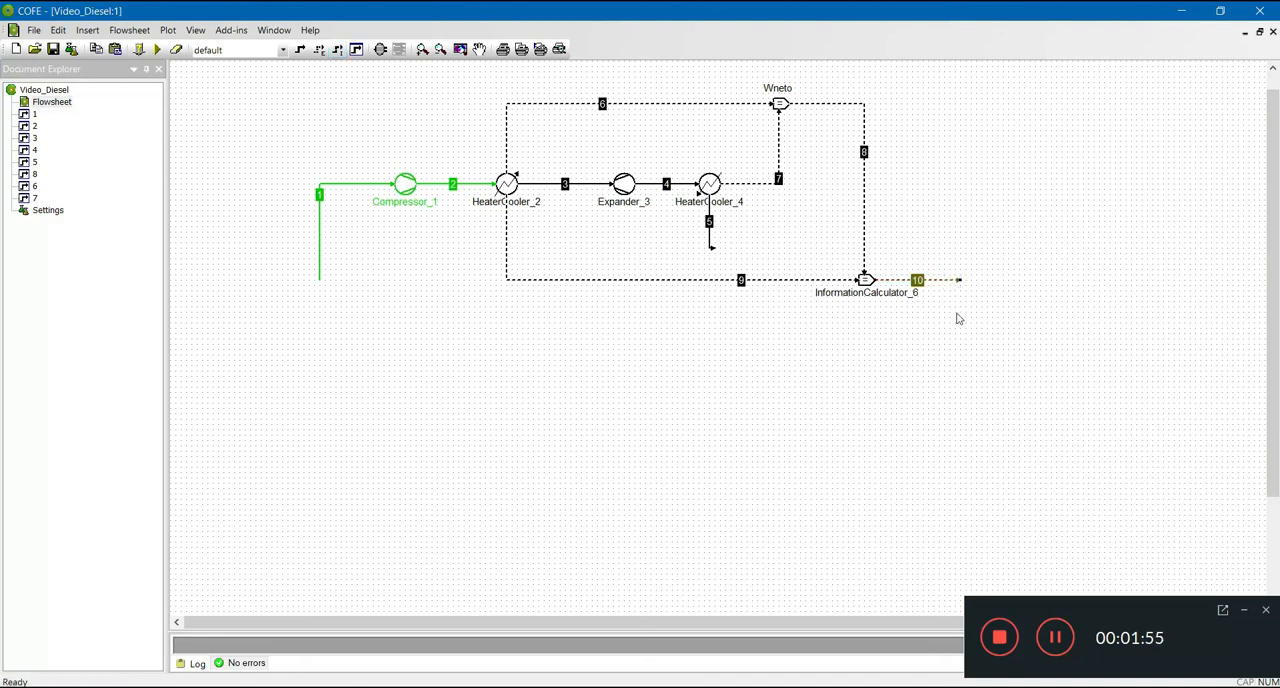
# - Rename the InformationCalculator_6 unit on the flowsheet as Eficiencia
pyautogui.click(858, 293)
pyautogui.press('Delete')
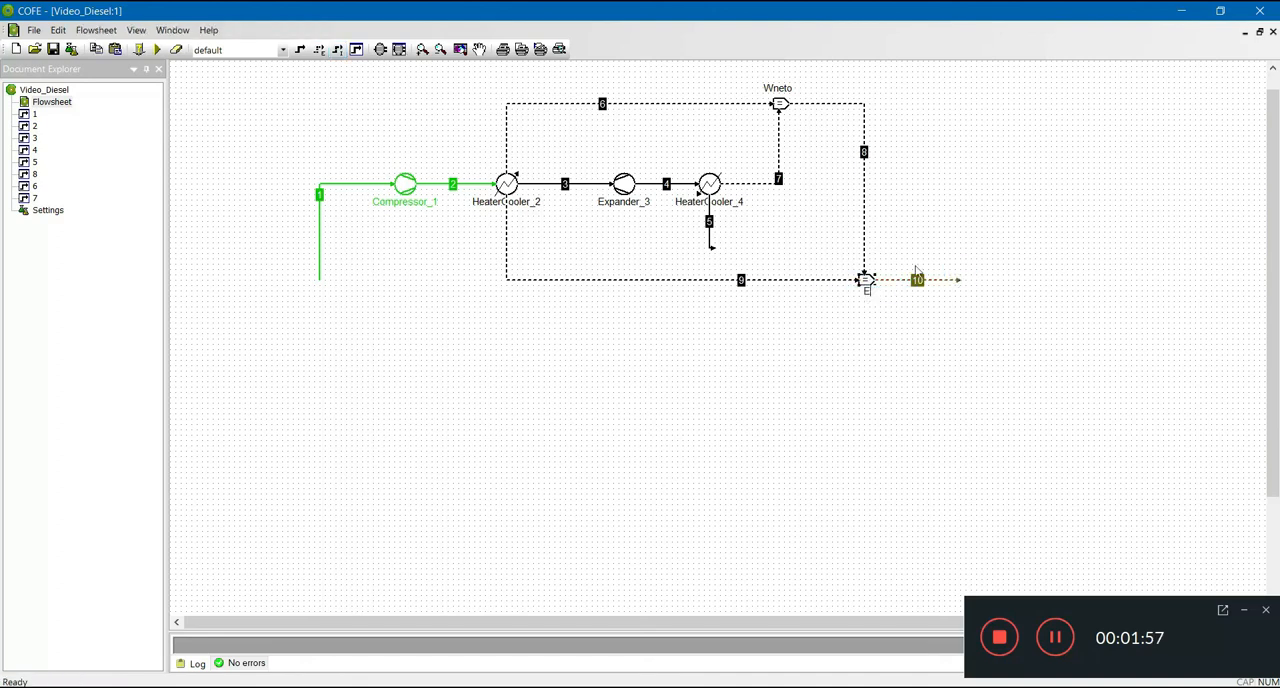
pyautogui.write('Eficiencia')
pyautogui.press('Return')
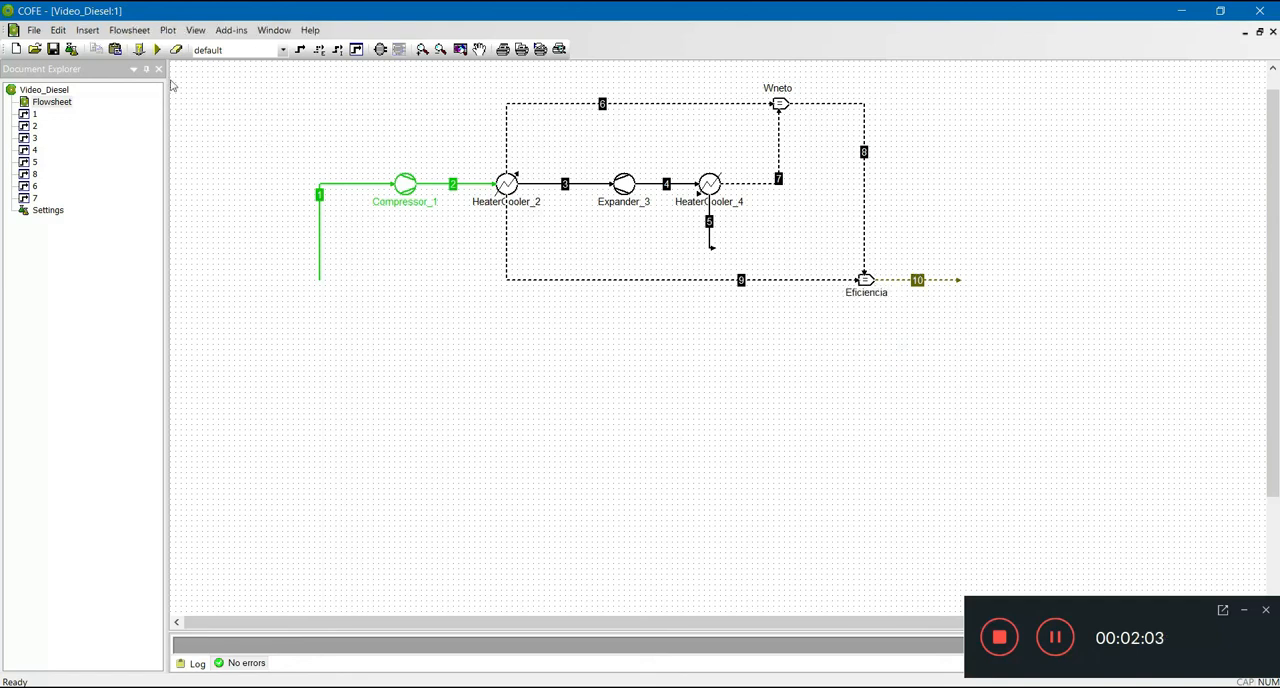
# - Solve the flowsheet and check the Eficiencia value in stream 10's data, returning to the flowsheet view
pyautogui.click(157, 49)
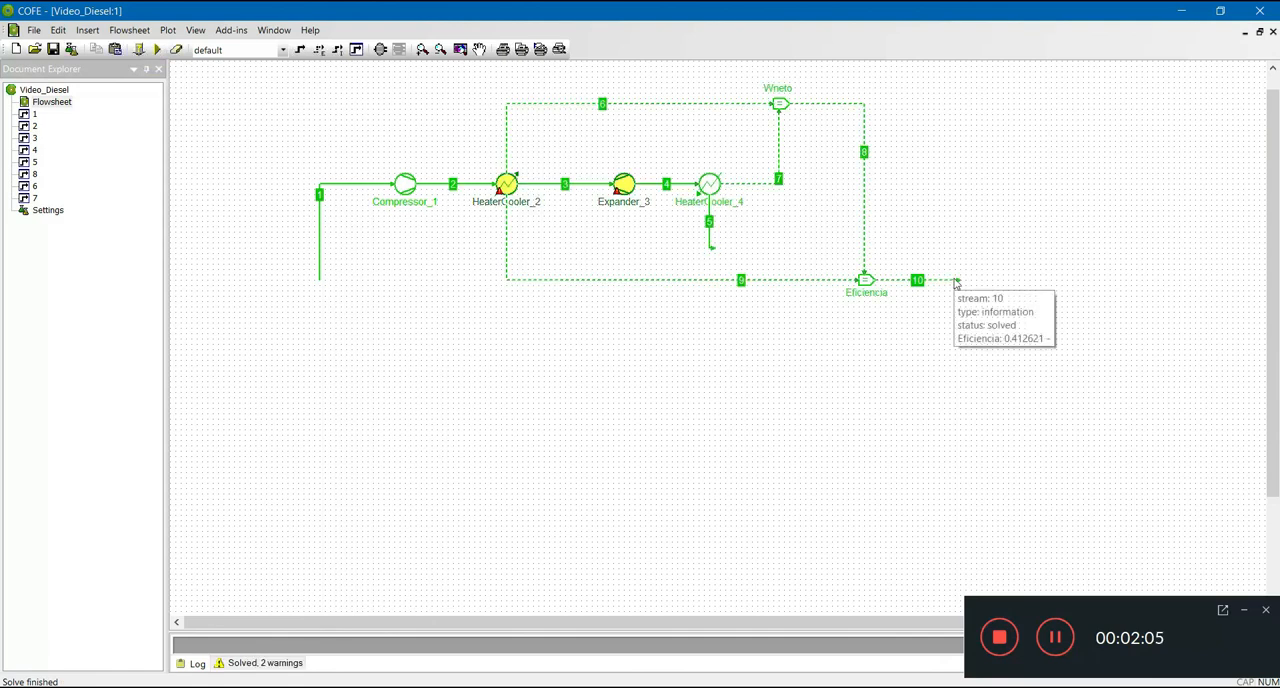
pyautogui.doubleClick(918, 280)
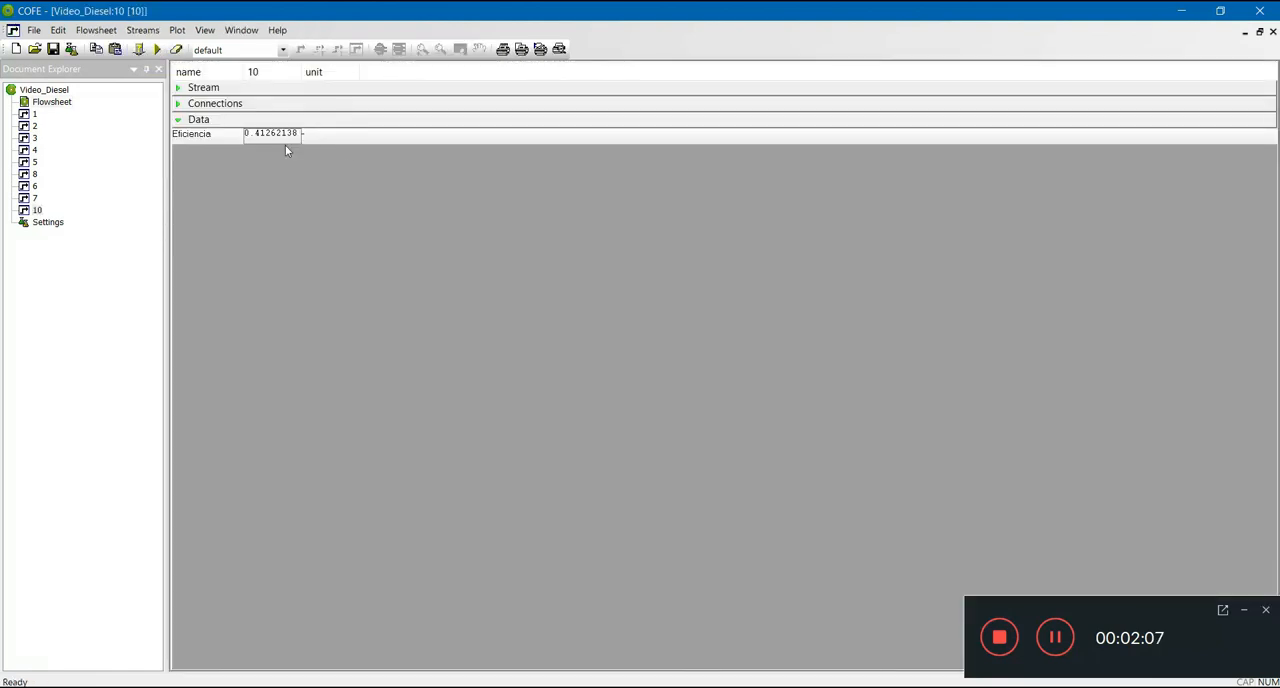
pyautogui.doubleClick(52, 104)
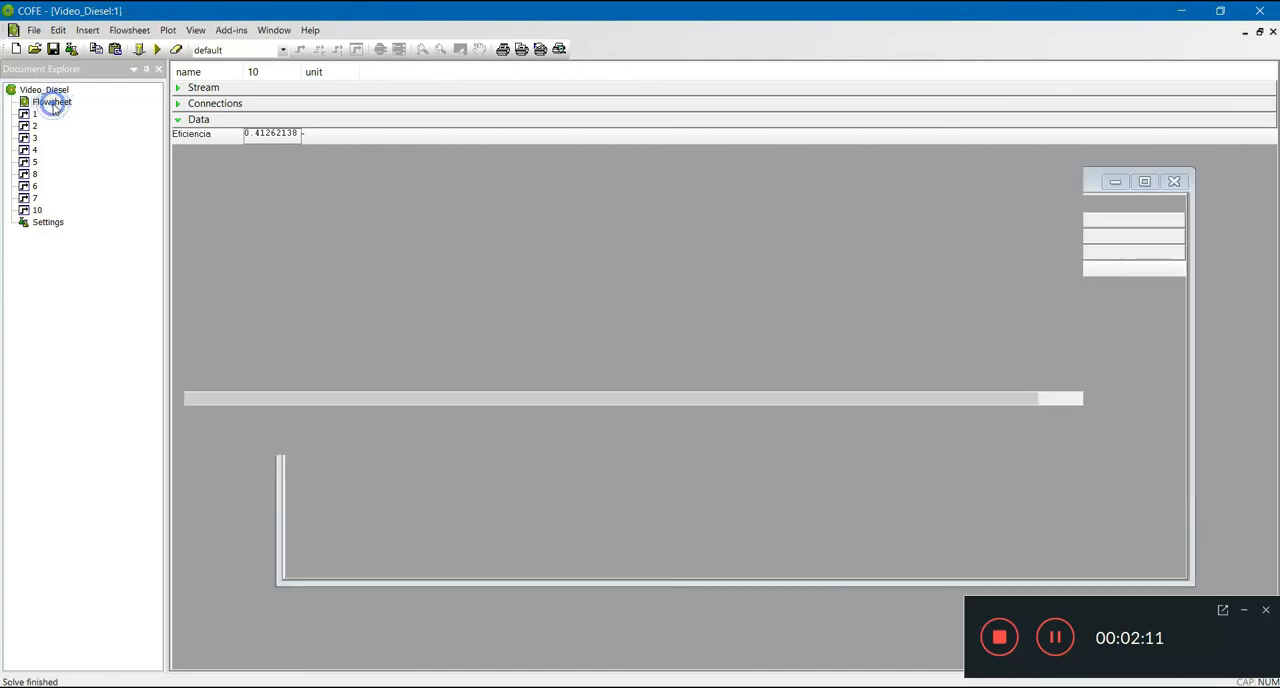